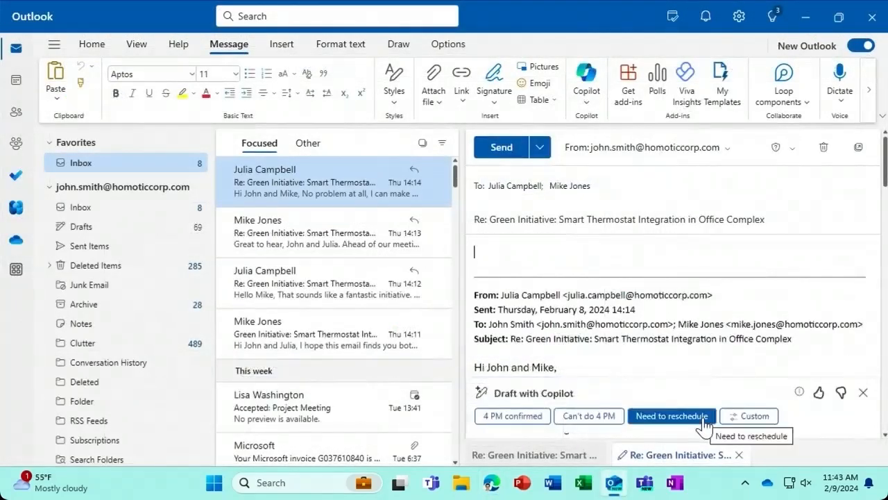
- Generate a Copilot reply draft to the Green Initiative thread from the 'Need to reschedule' suggestion
left_click(703, 419)
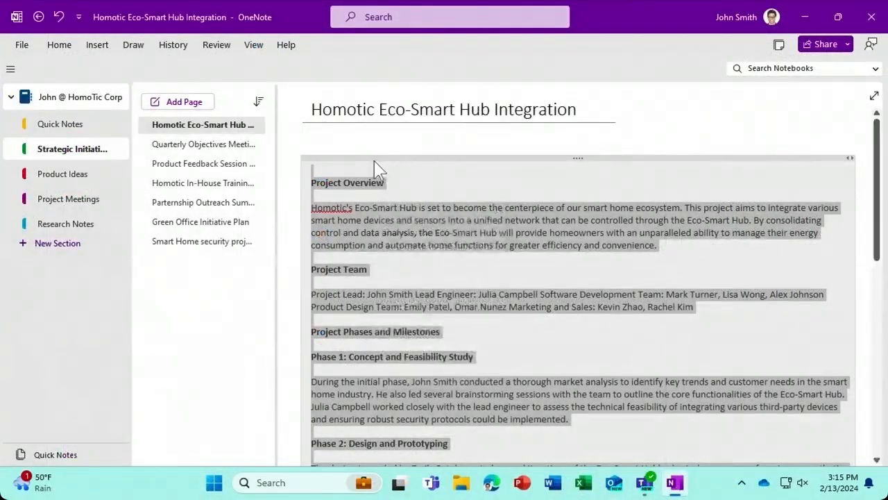
- Summarize the selected Homotic Eco-Smart Hub Integration page text with Copilot's Summarize command
right_click(377, 166)
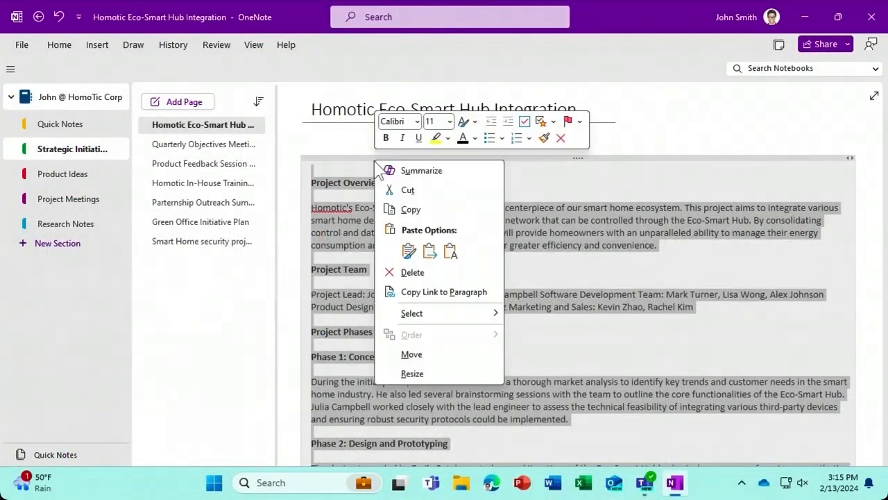
left_click(453, 174)
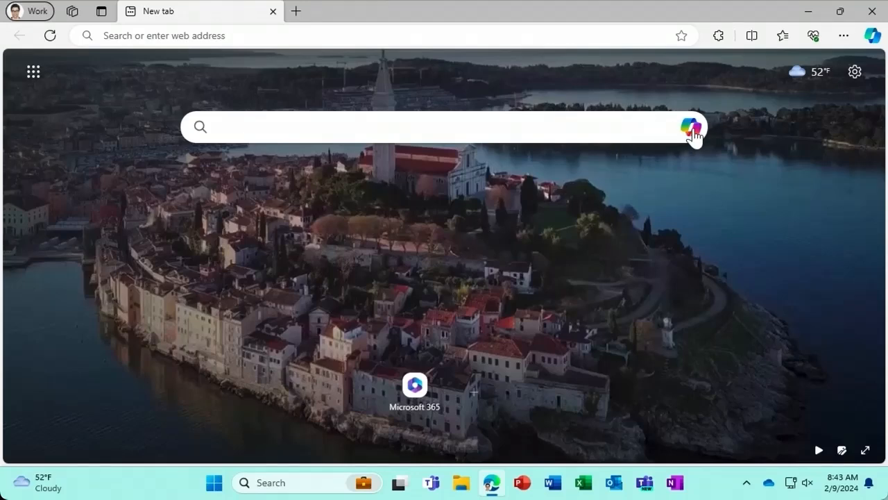
left_click(693, 131)
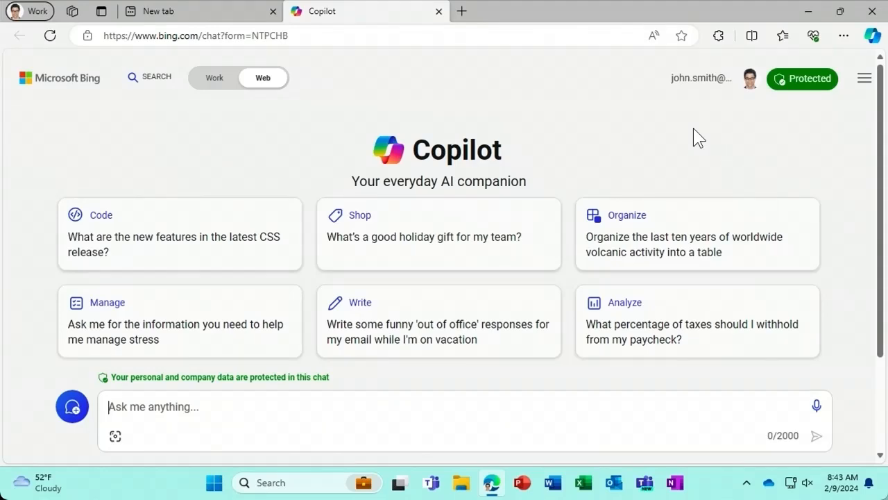
left_click(227, 88)
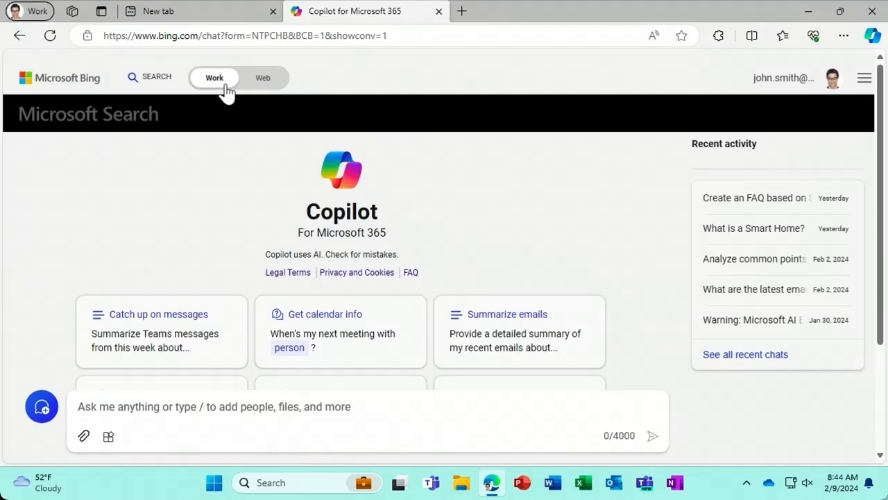
left_click(438, 12)
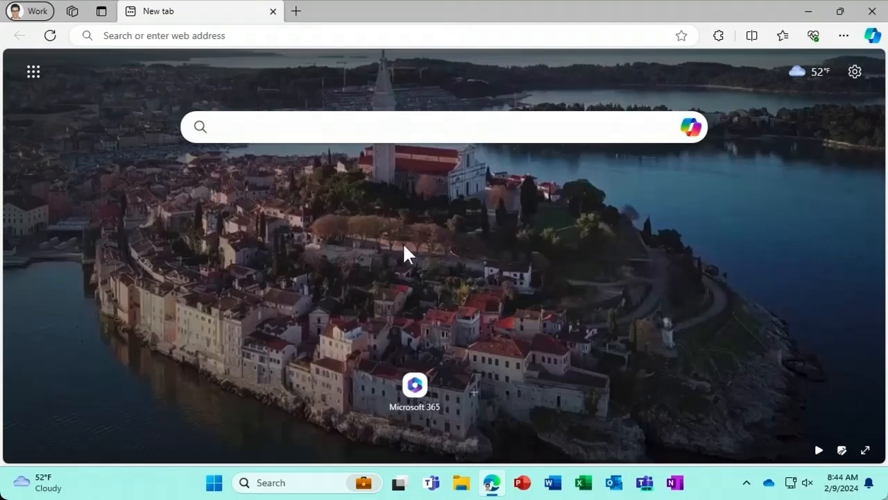
- Go from the new tab's Microsoft 365 tile to the Copilot chat page
left_click(419, 383)
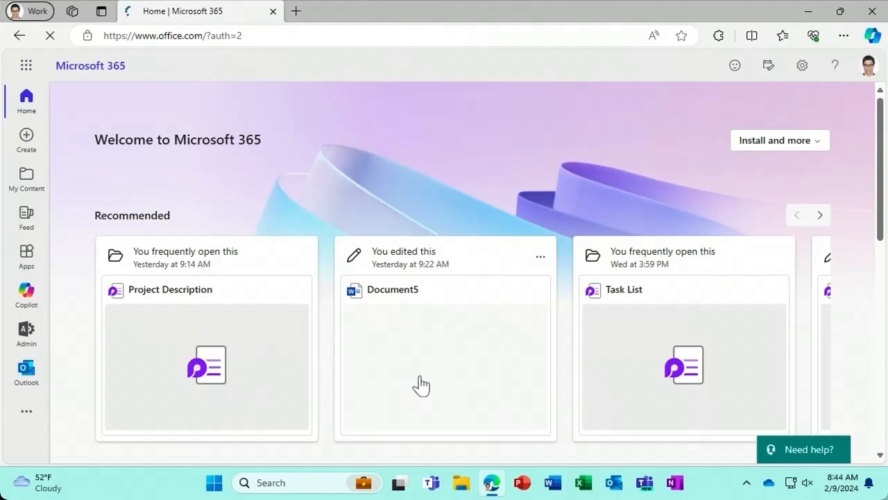
left_click(37, 304)
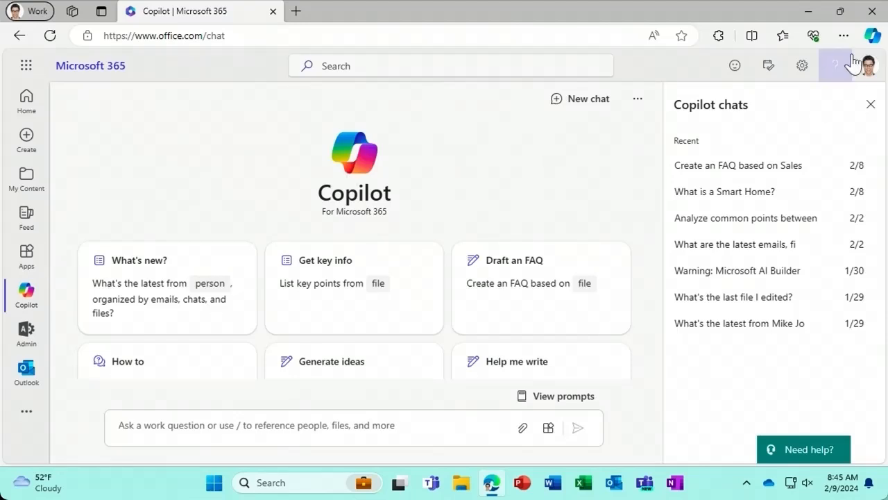
left_click(872, 36)
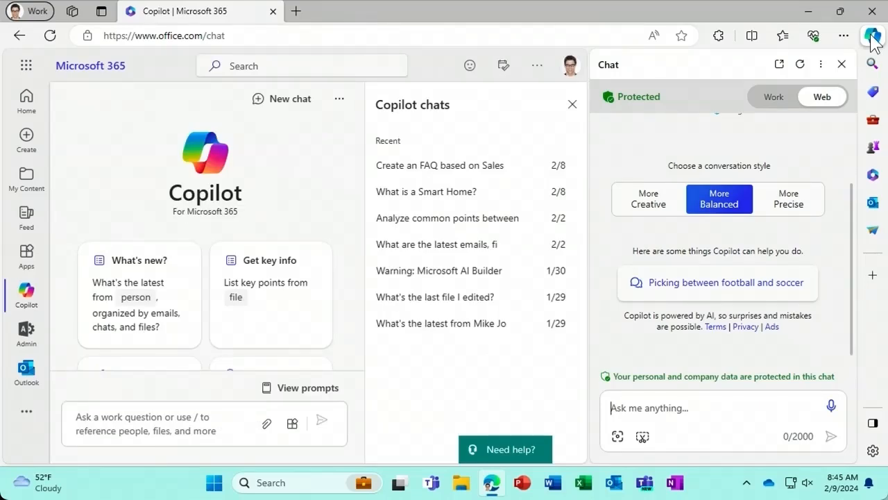
left_click(777, 104)
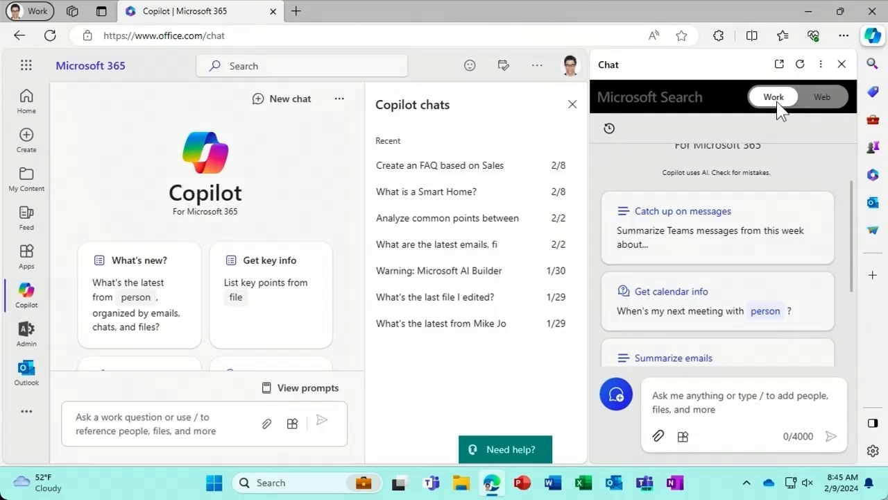
left_click(842, 64)
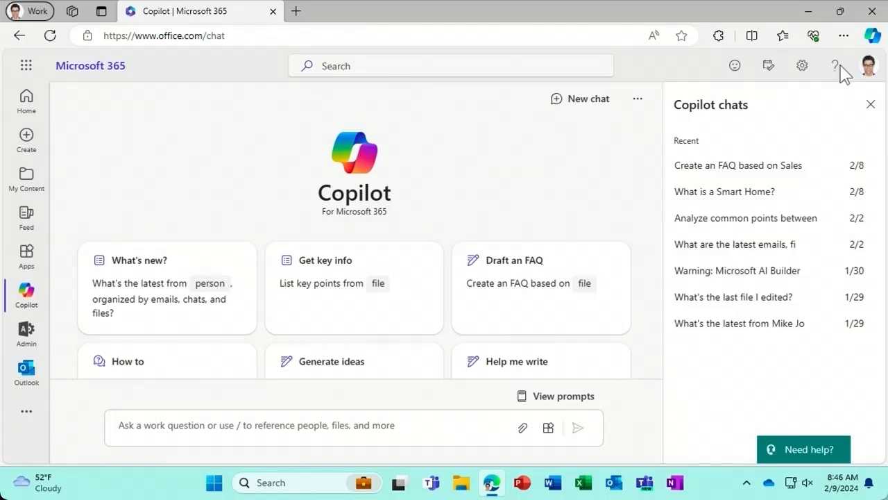
- Launch Teams on the web from the app launcher and show its More apps list
left_click(29, 70)
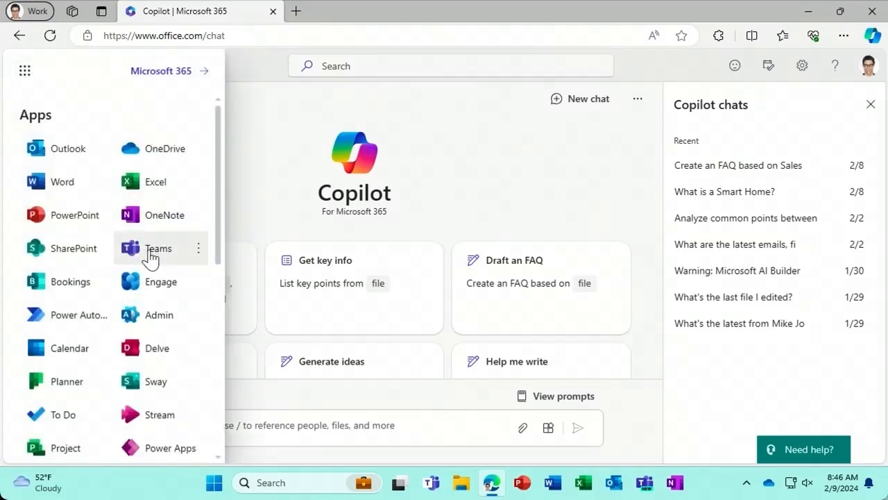
left_click(151, 257)
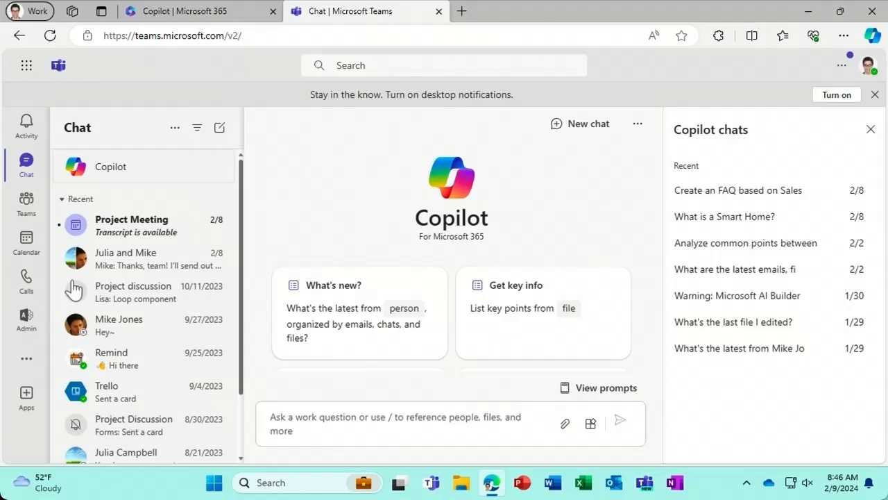
left_click(31, 363)
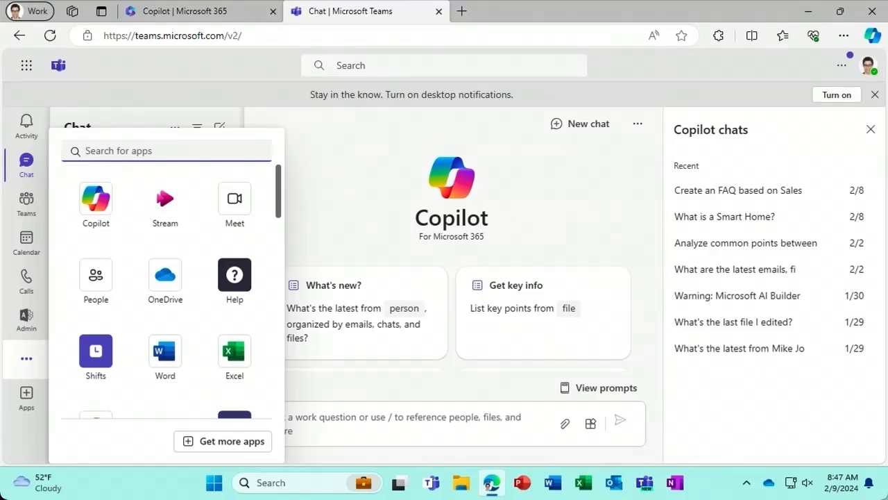
- Create a blank PowerPoint presentation, briefly open and close its Copilot pane, then go to File
left_click(520, 484)
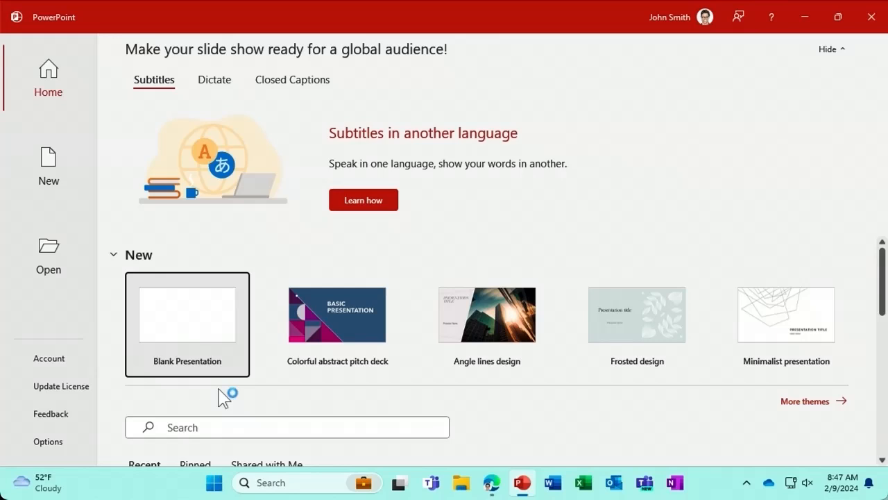
left_click(205, 326)
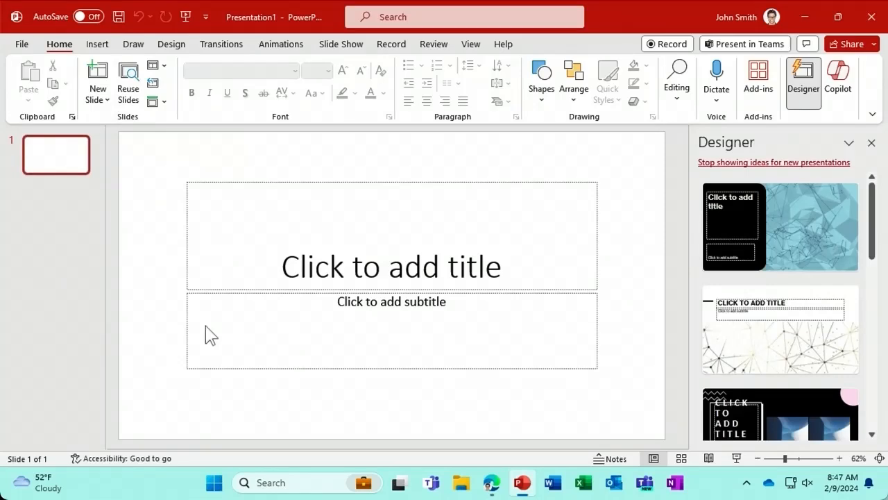
left_click(831, 94)
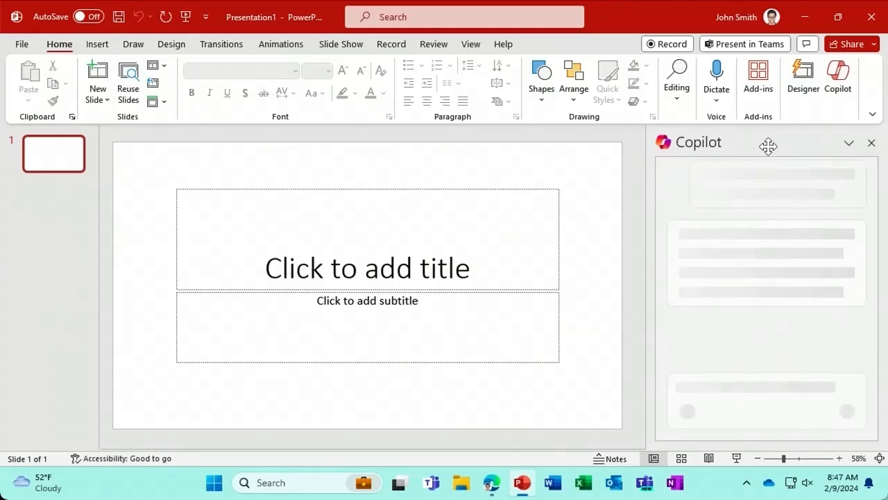
left_click(869, 146)
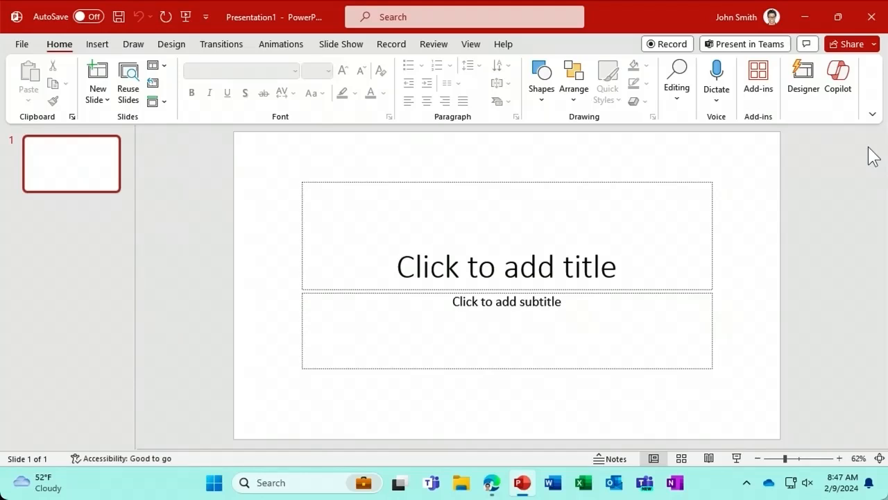
left_click(24, 45)
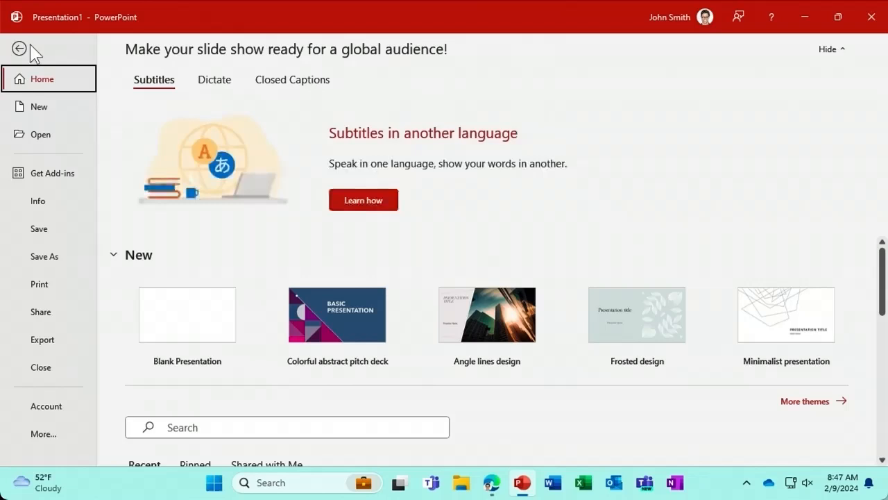
- Show the Microsoft 365 Apps for business Account page, dismissing the Update License sign-in prompt
left_click(56, 410)
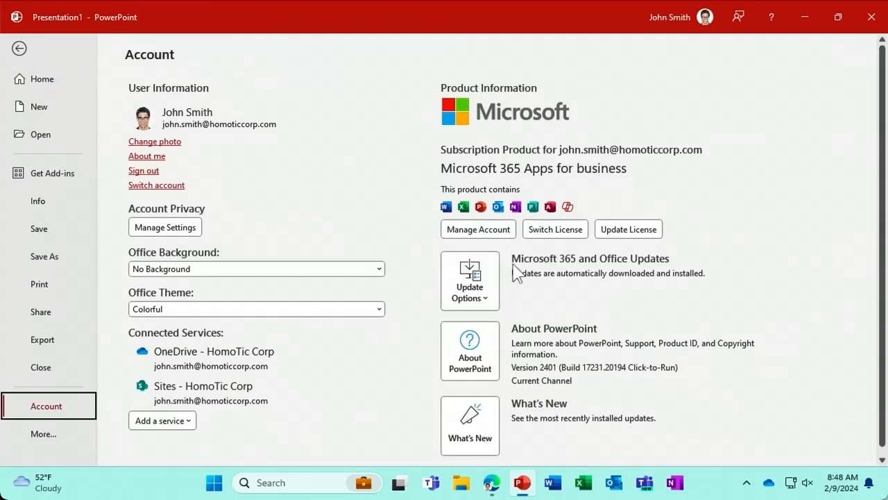
left_click(627, 236)
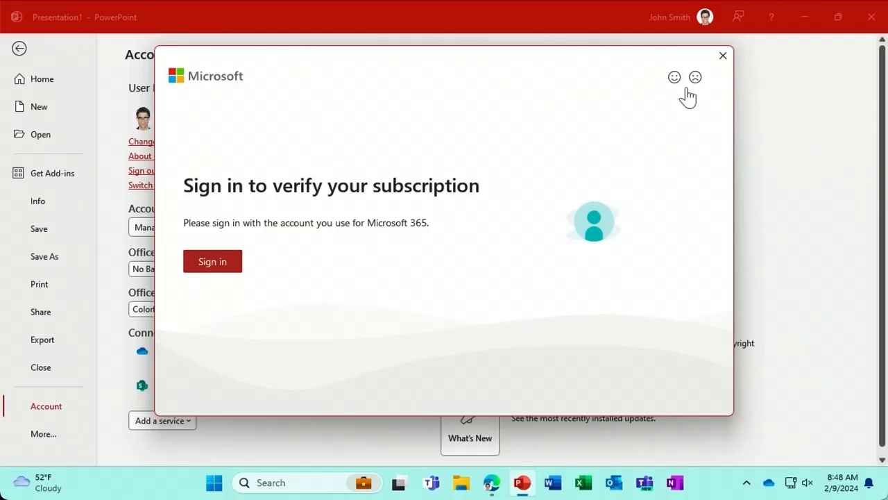
left_click(723, 55)
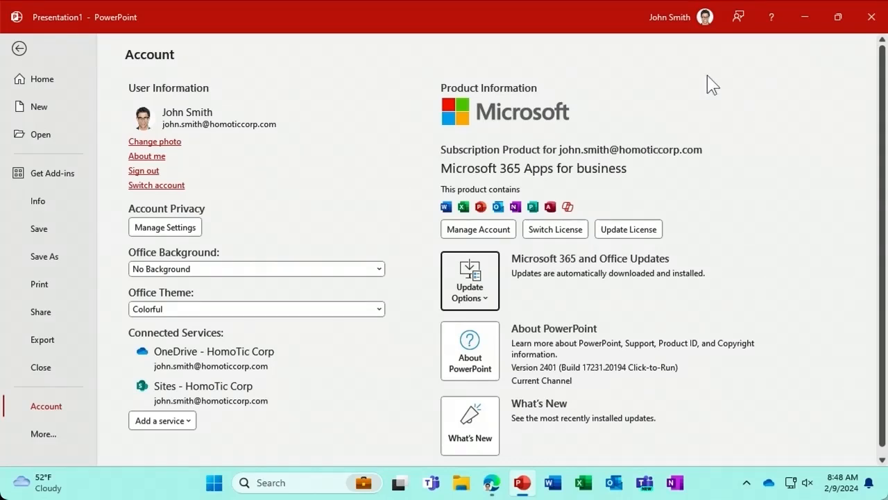
left_click(490, 288)
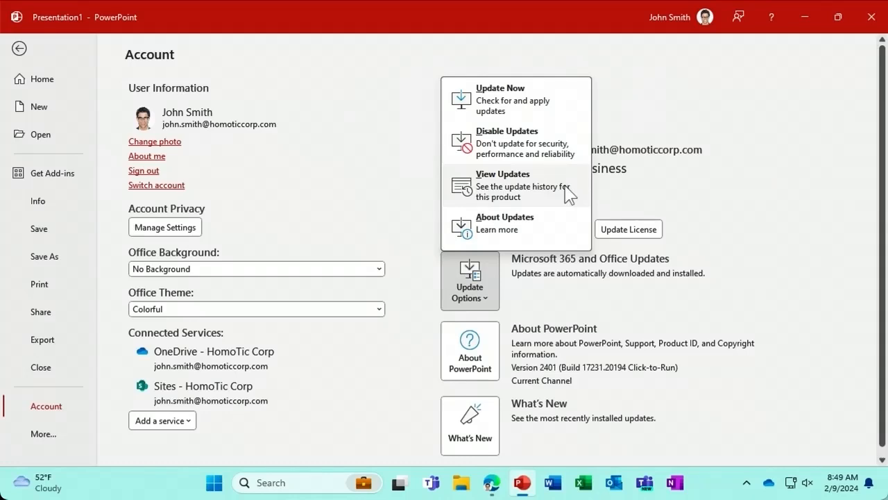
key("Escape")
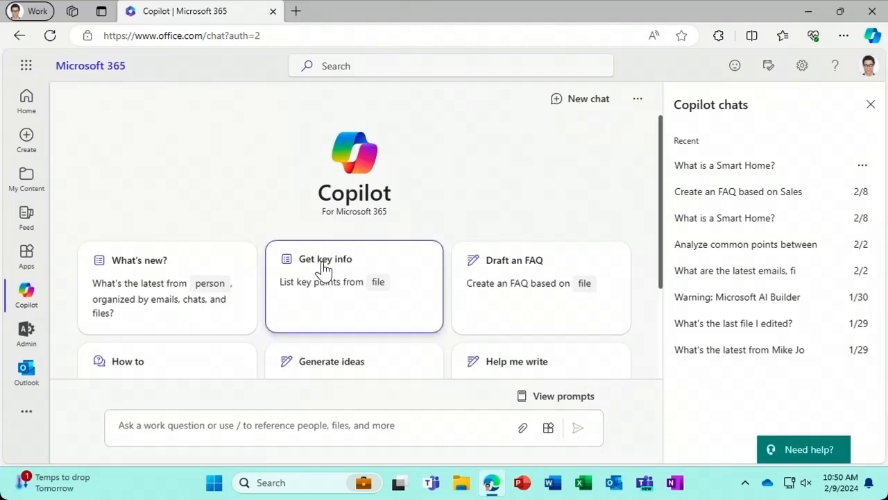
- Ask Copilot 'What is a Smart Home?', then follow up with 'How can I make my home a smart home?'
left_click(544, 397)
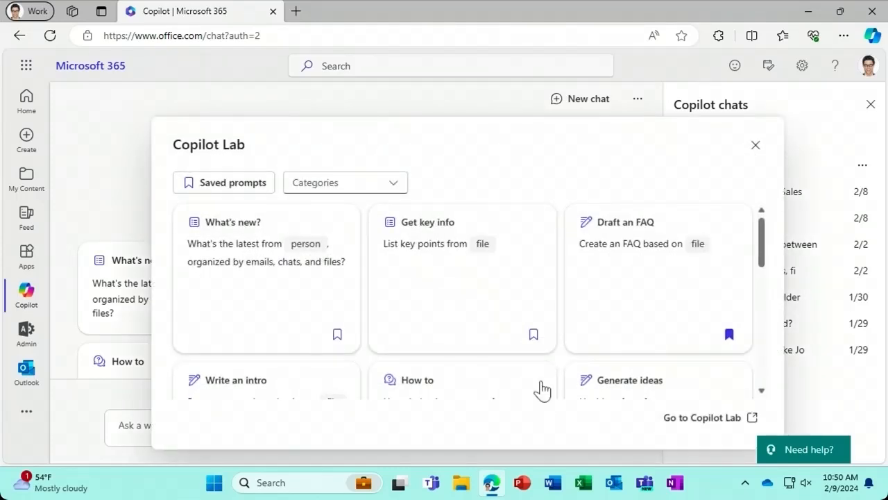
left_click(755, 147)
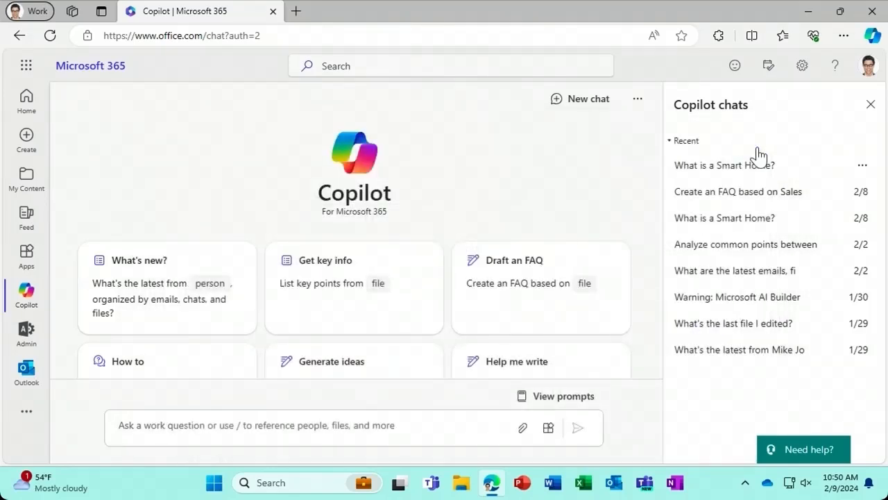
left_click(291, 426)
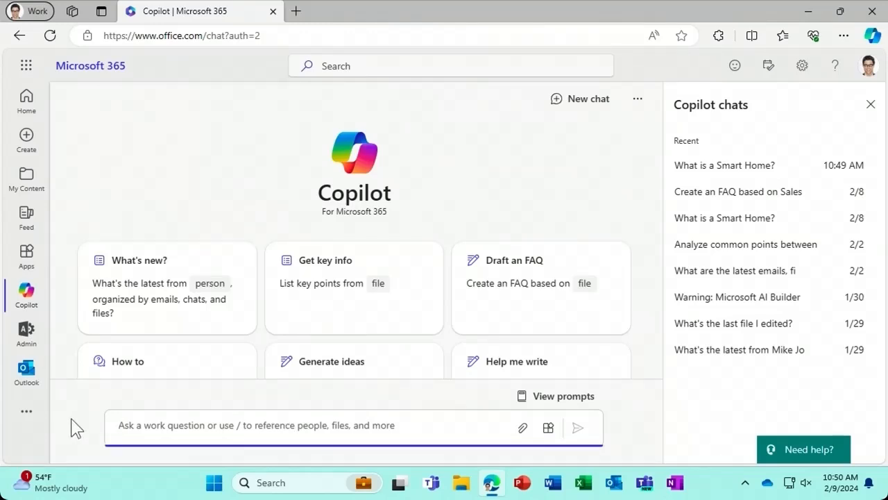
type("What is a")
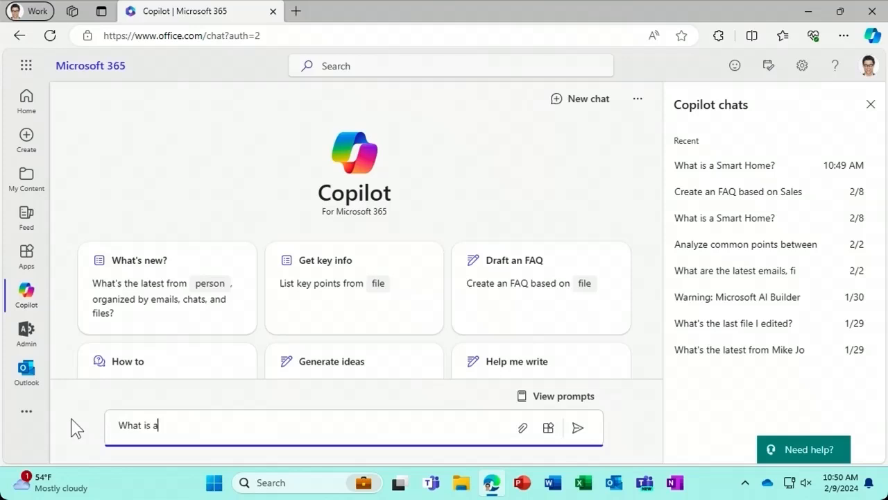
type(" Smart Home?")
left_click(580, 430)
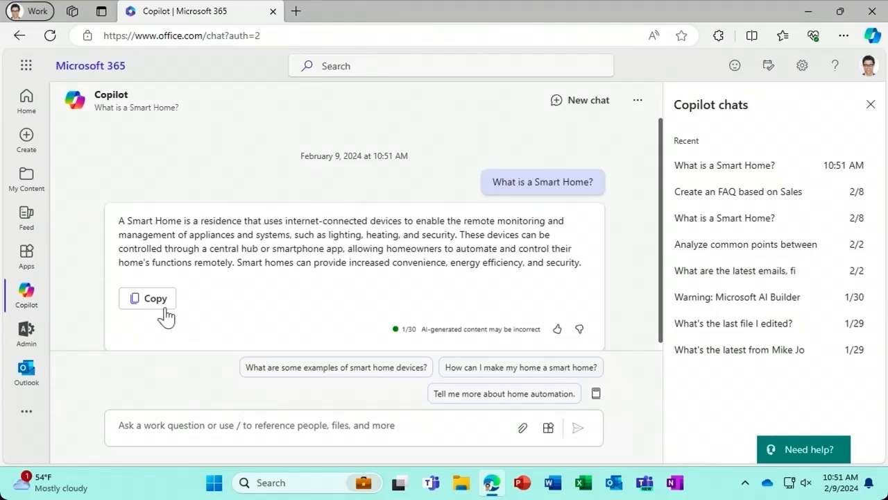
left_click(458, 374)
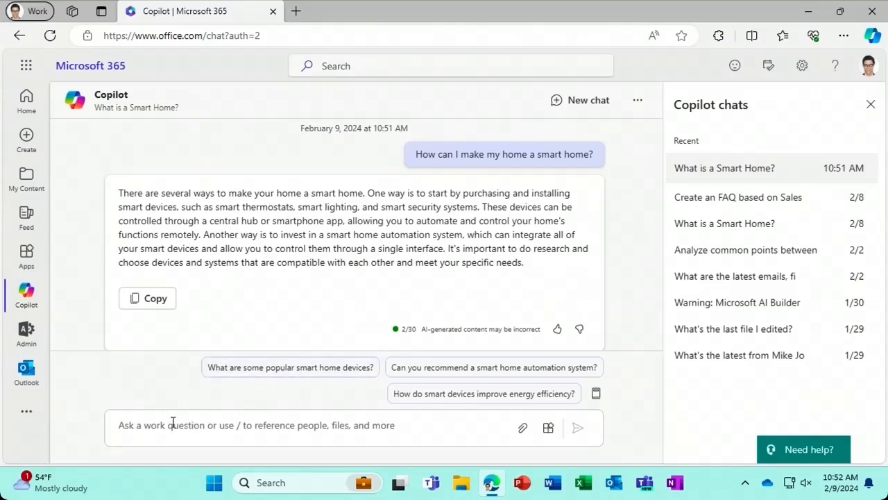
- Ask Copilot 'What has [colleague] said about Smart Homes?' using a / people mention
left_click(142, 424)
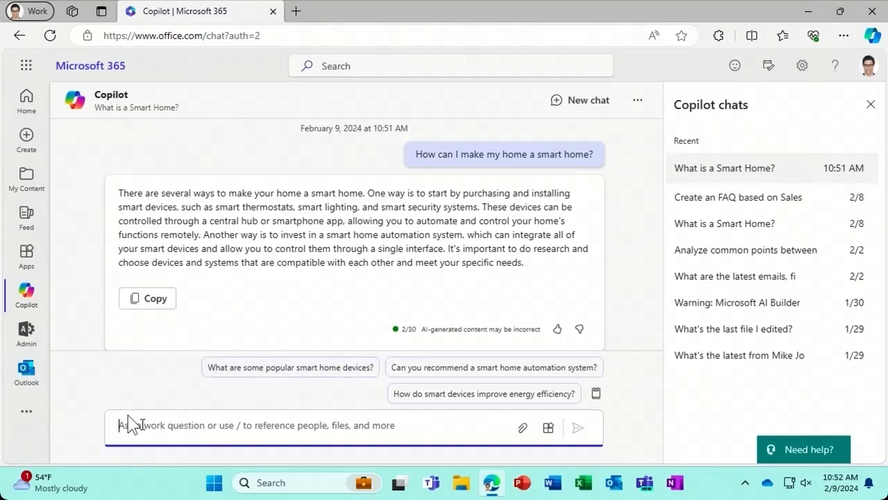
type("/")
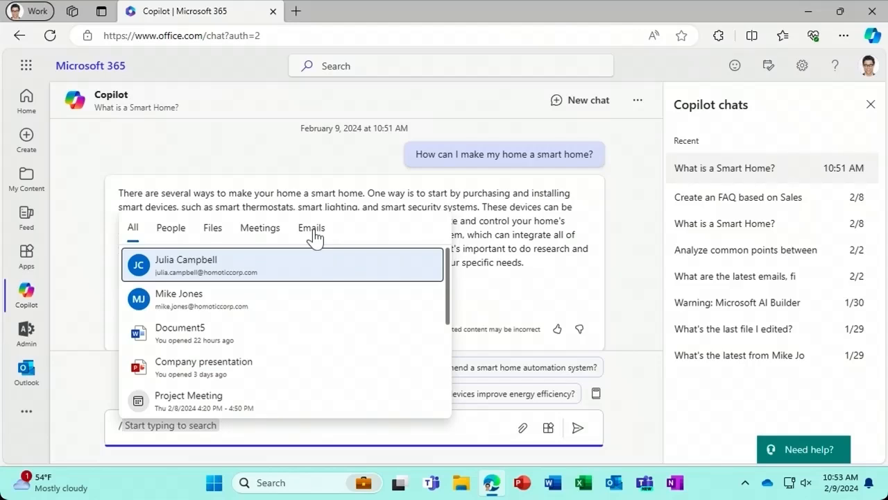
left_click(174, 233)
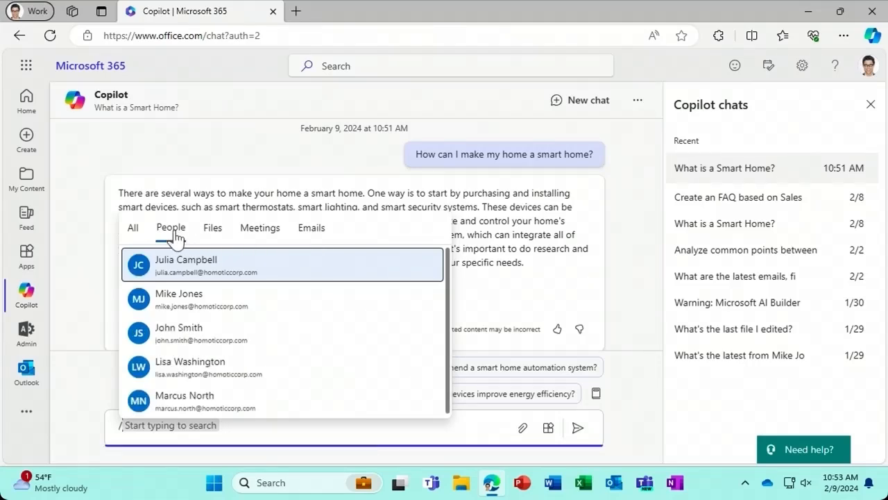
left_click(248, 305)
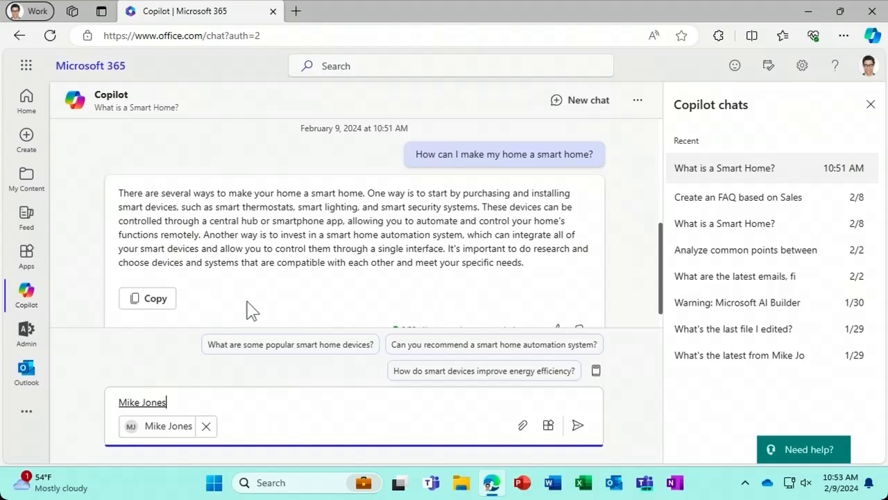
type("What has")
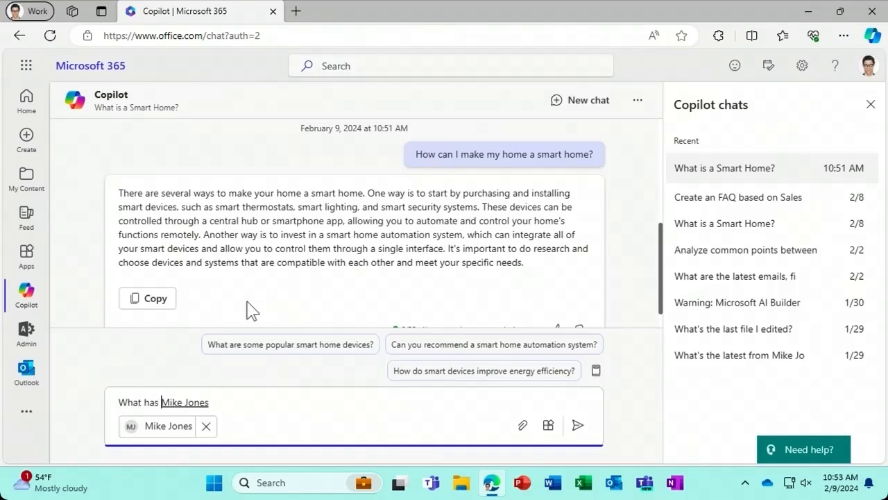
key("End")
type("said about Smart H")
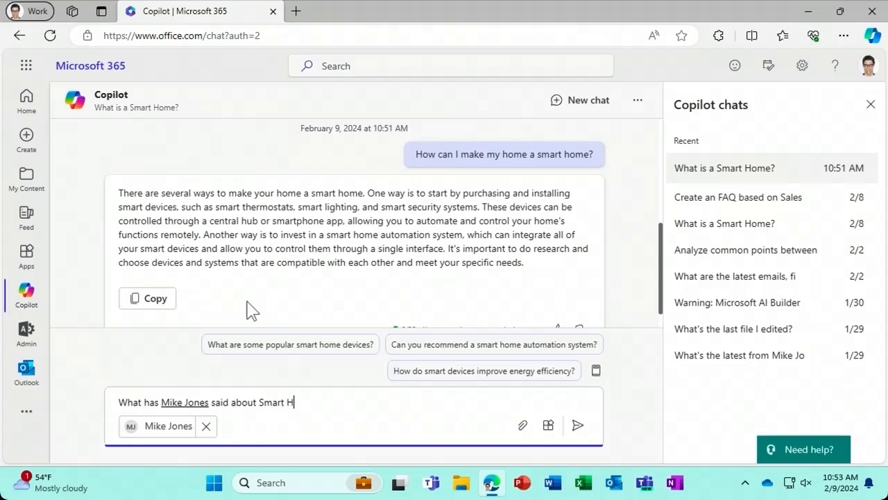
type("omes?")
key("Return")
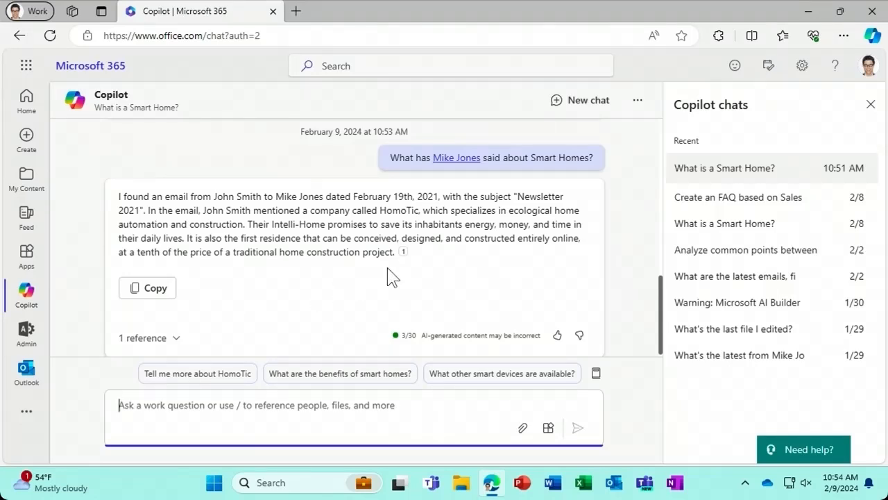
mouse_move(404, 257)
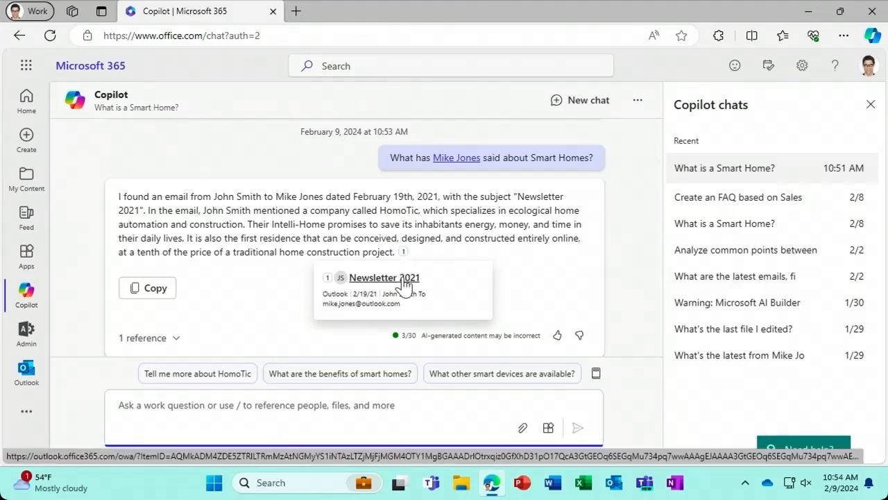
left_click(403, 279)
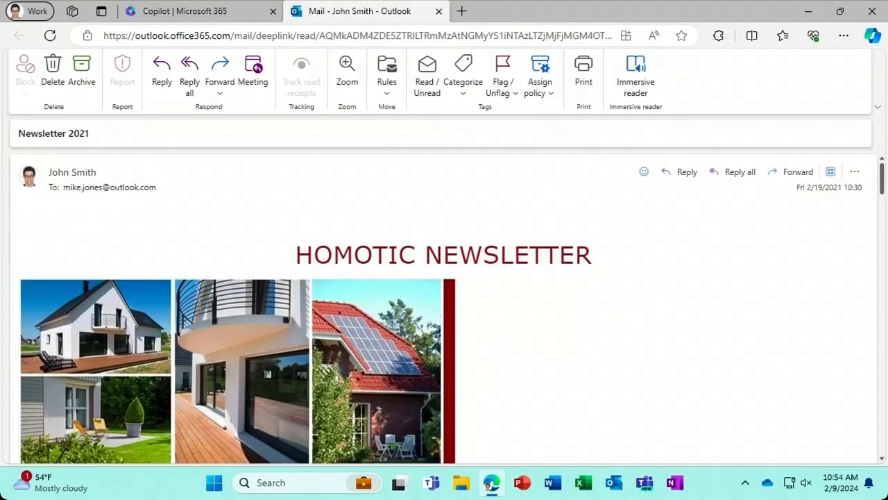
left_click(438, 12)
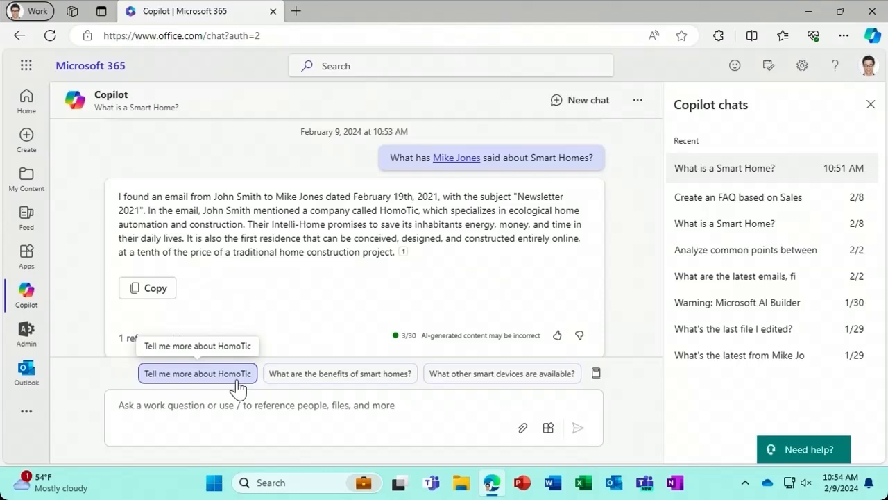
- Ask Copilot 'Tell me more about HomoTic' and expand its Homotic Newsletter V2 1 reference
left_click(236, 381)
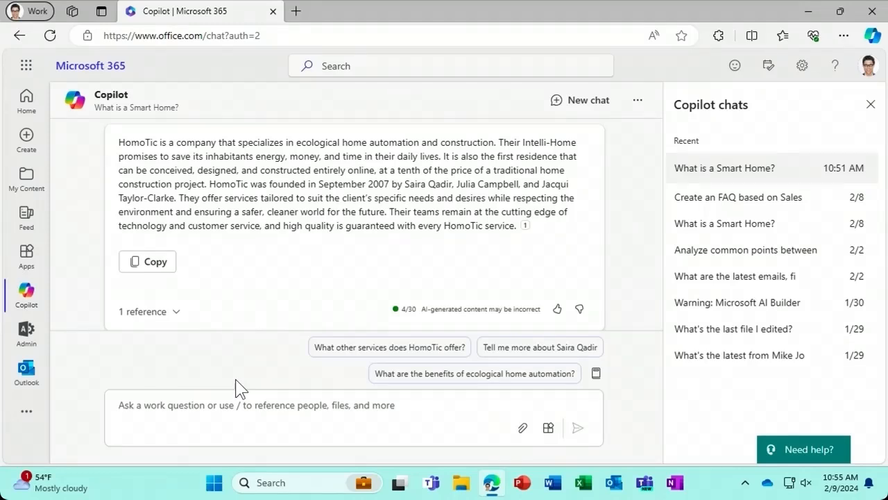
left_click(169, 323)
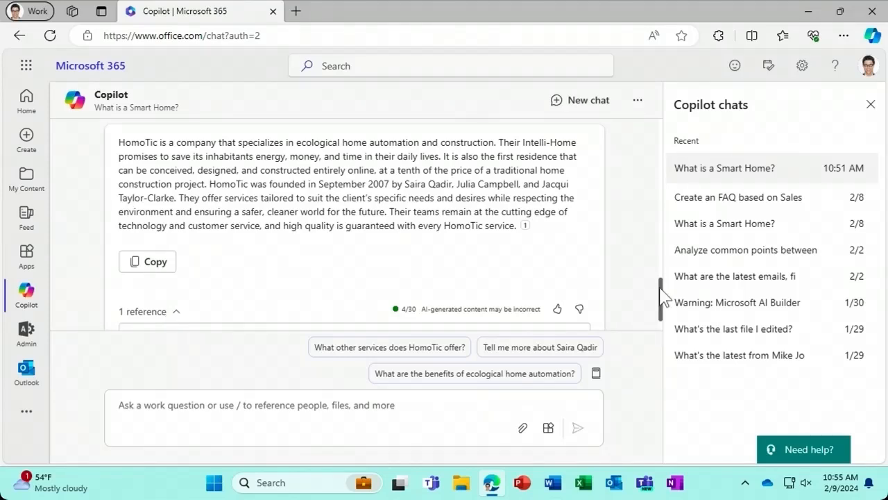
left_click_drag(660, 289, 660, 301)
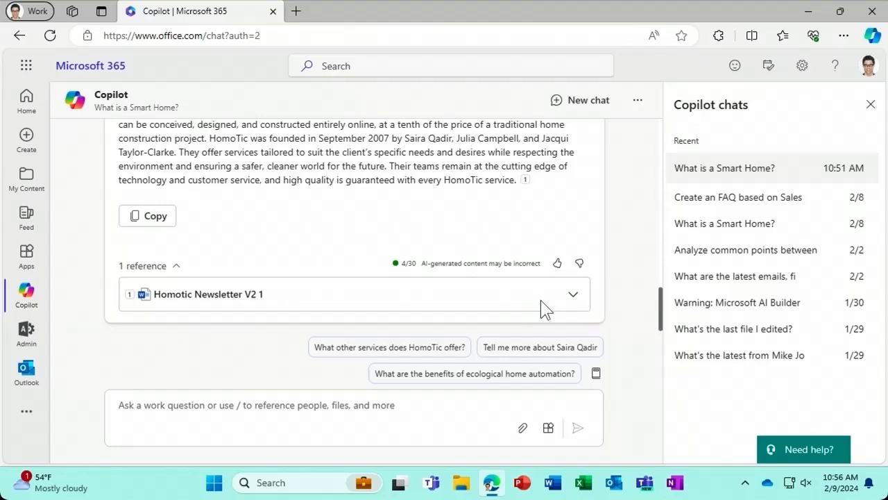
- Enable the Web content plugin and ask 'Give me the latest on Home Automation technology from the web'
left_click(548, 429)
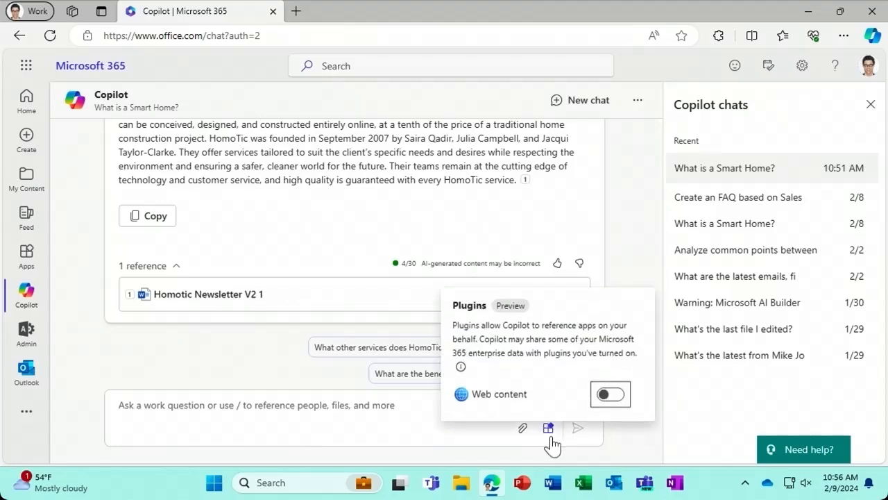
left_click(604, 395)
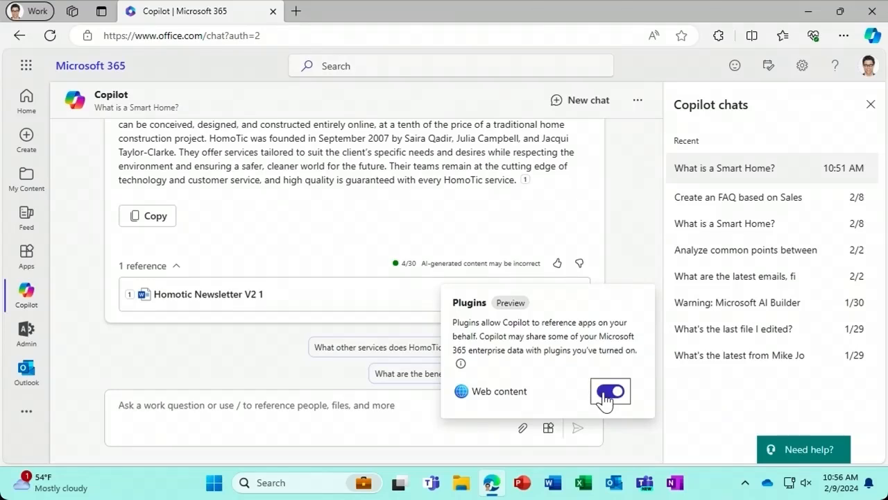
left_click(309, 405)
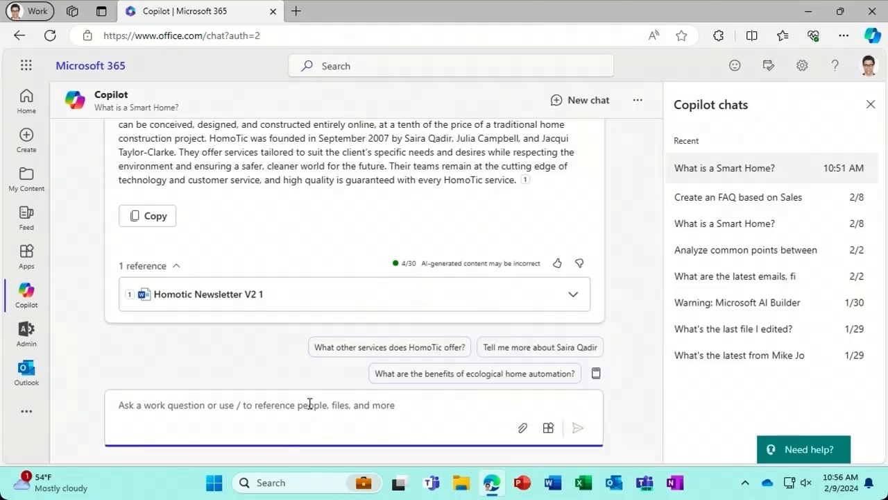
type("Giv")
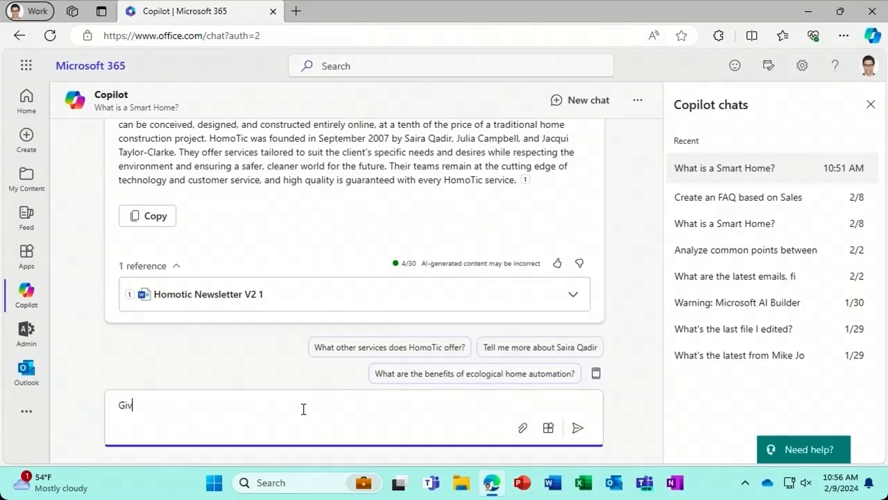
type("e me the lates")
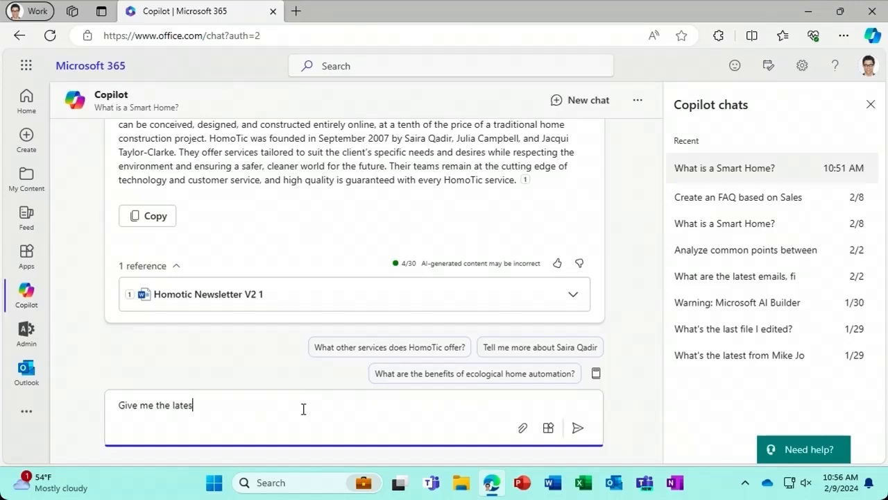
type("t on Home Automation technology ")
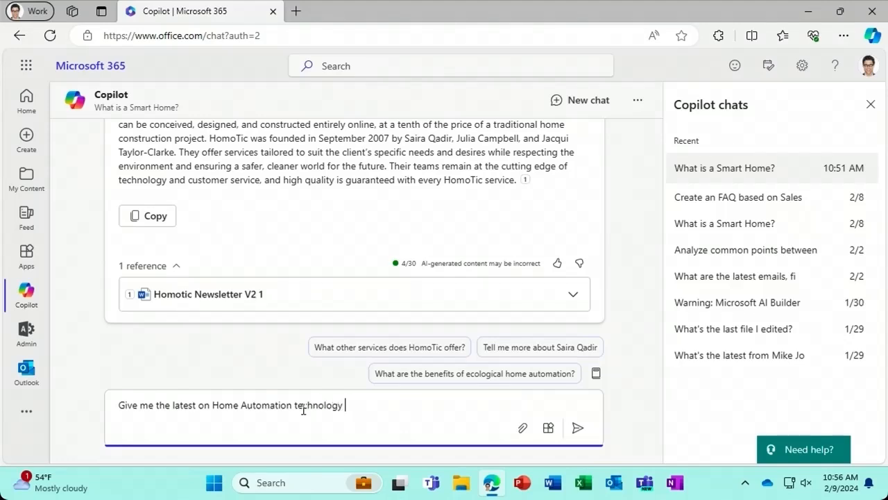
type("from the web")
left_click(579, 429)
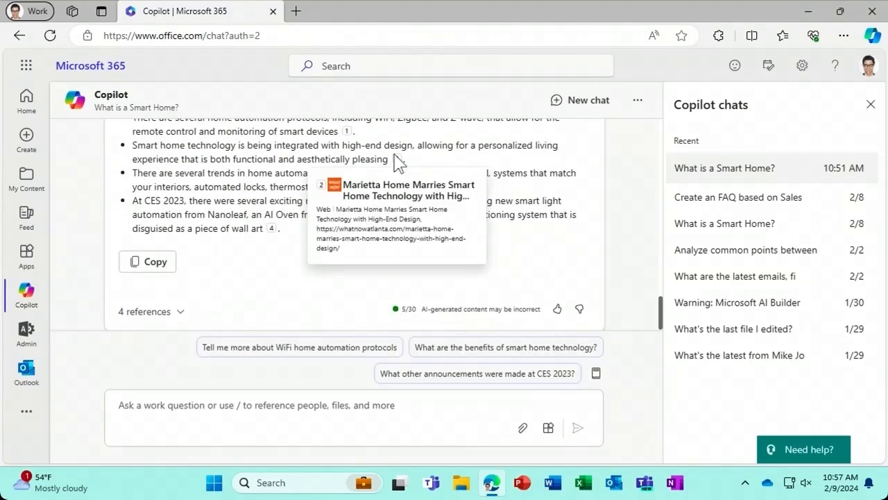
mouse_move(398, 164)
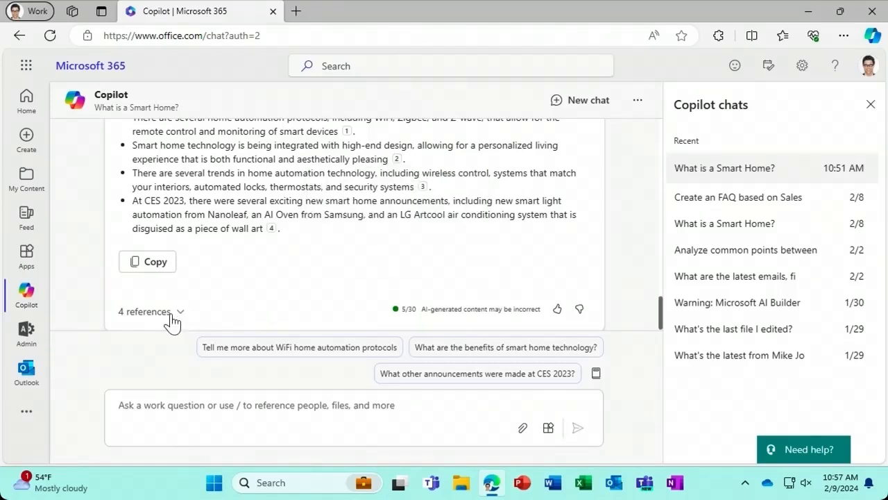
- Show the four sources behind the HomoTic answer and scroll the chat back to it
left_click(171, 311)
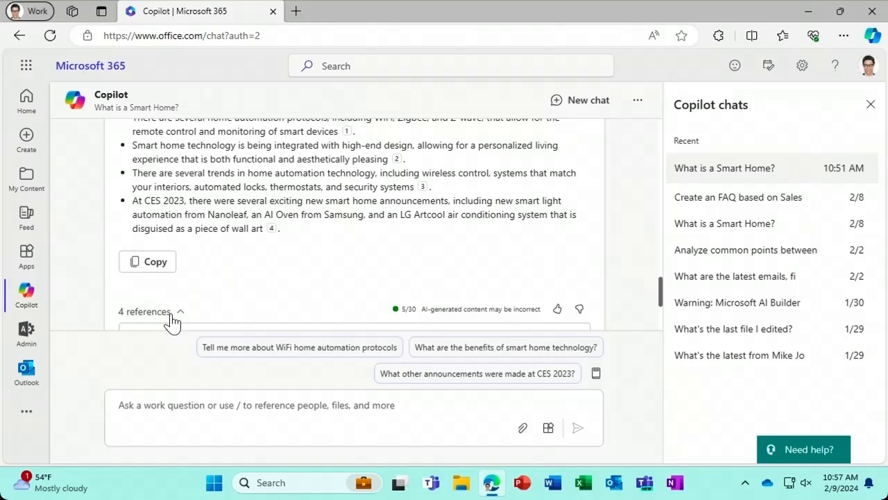
left_click_drag(660, 291, 660, 323)
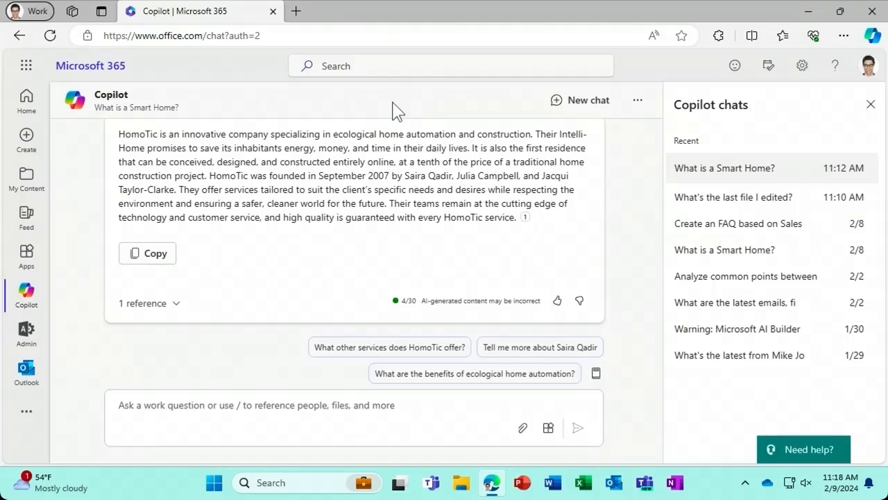
- Ask Copilot 'Summarize this chat' to recap the smart-home conversation
left_click(216, 411)
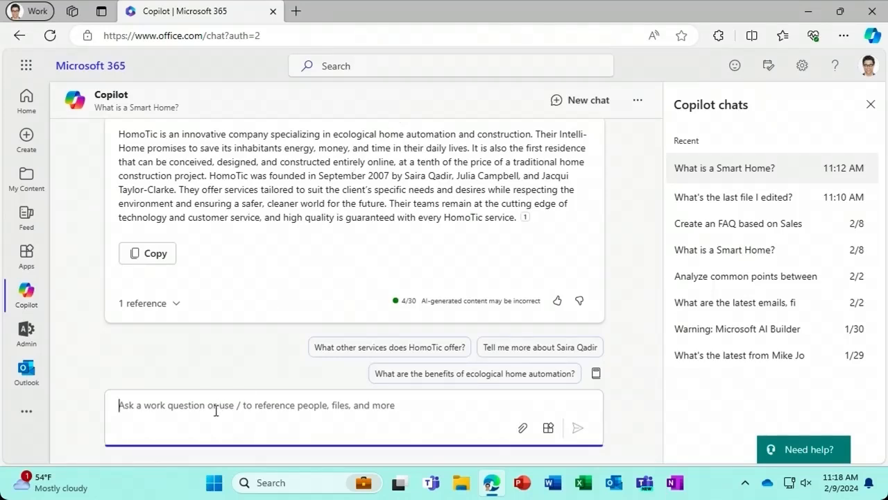
type("Sum")
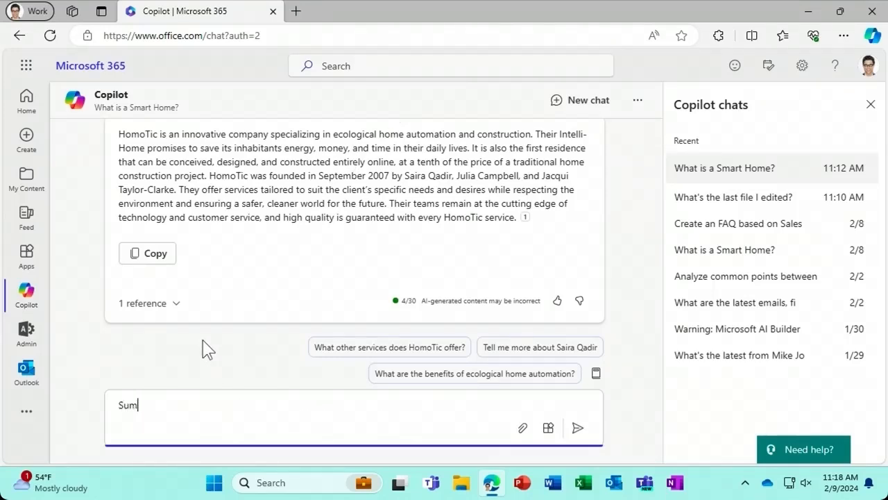
type("marize this chat")
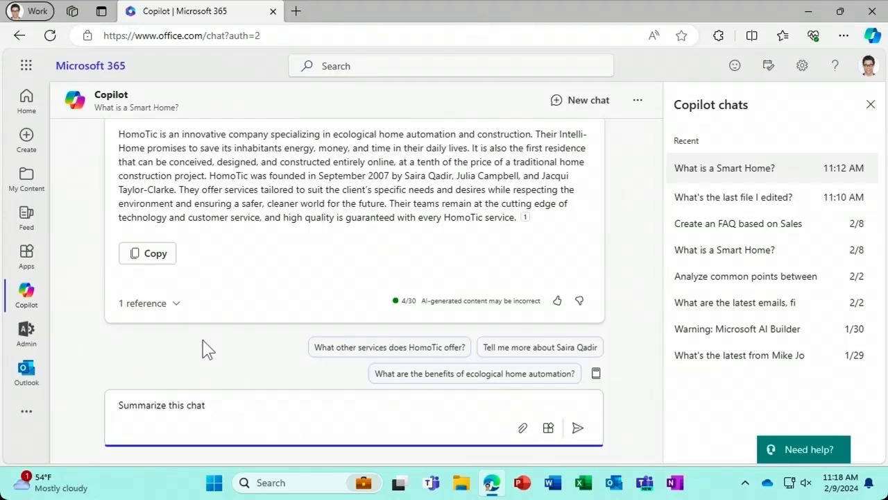
key("Return")
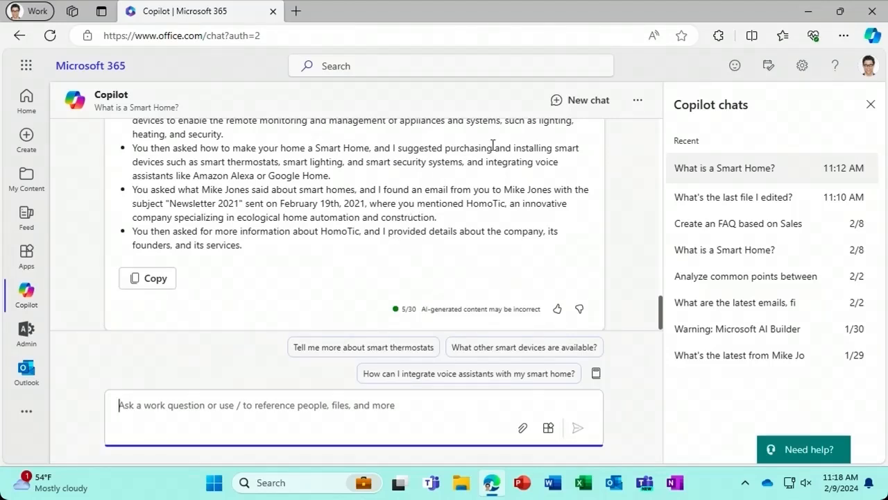
- In a fresh chat, send the prompt 'List ideas for a fun remote team building event'
left_click(562, 101)
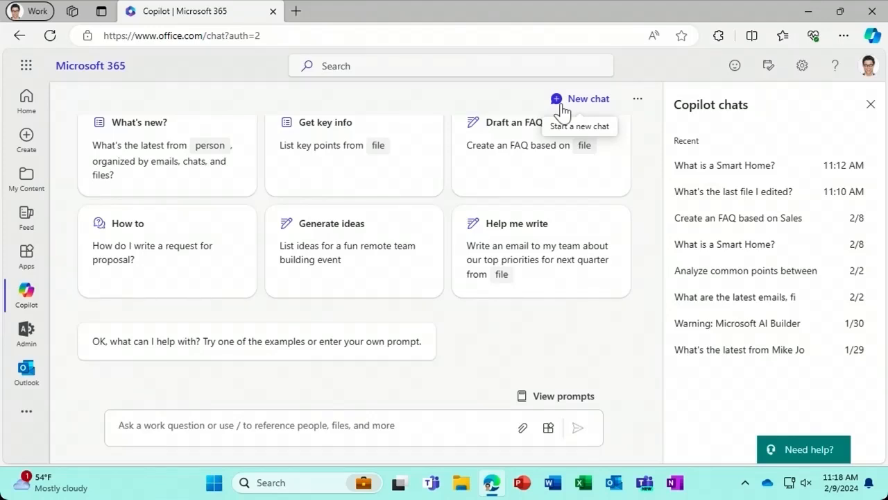
left_click(426, 254)
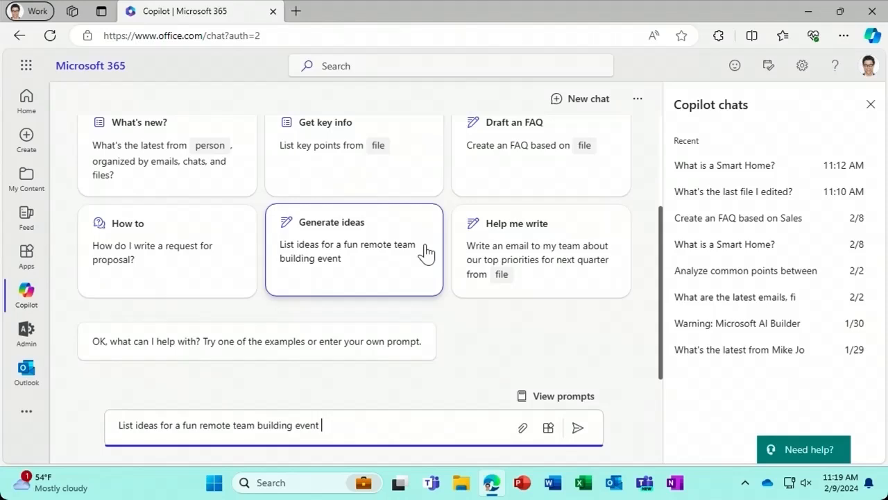
key("Return")
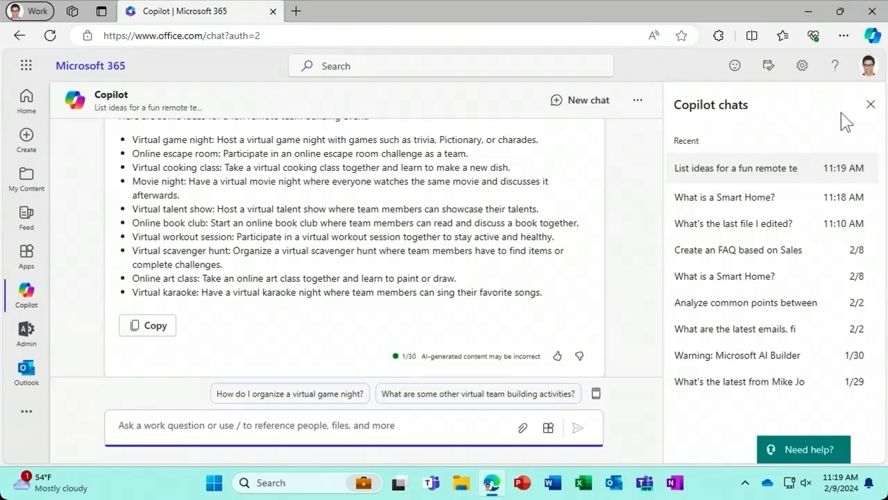
- Reopen the 'What are the latest emails' chat from the Copilot chats list
left_click(870, 106)
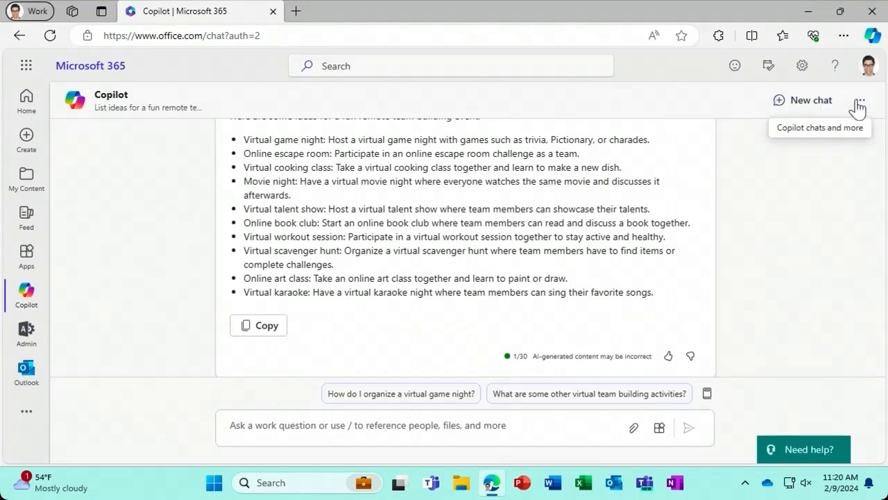
left_click(859, 106)
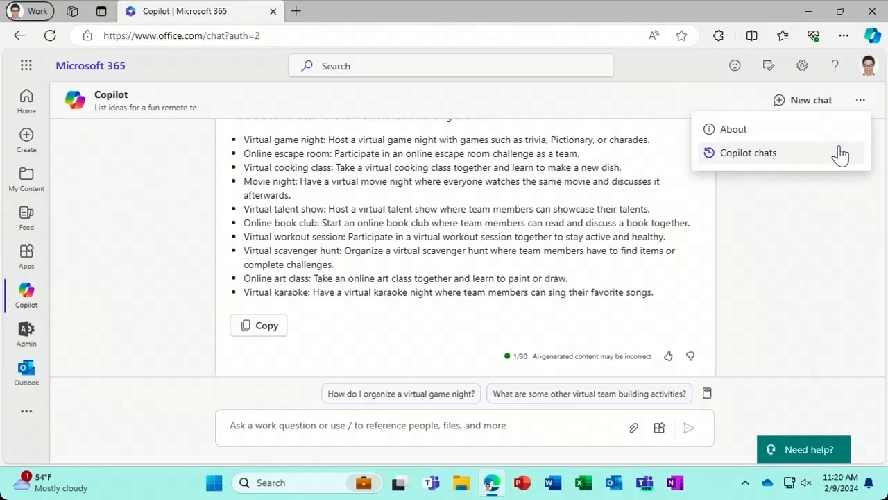
left_click(839, 153)
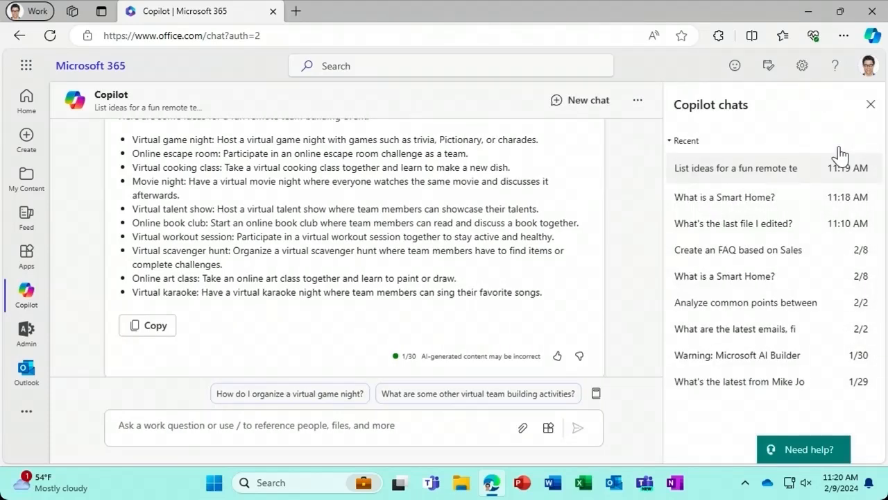
left_click(801, 331)
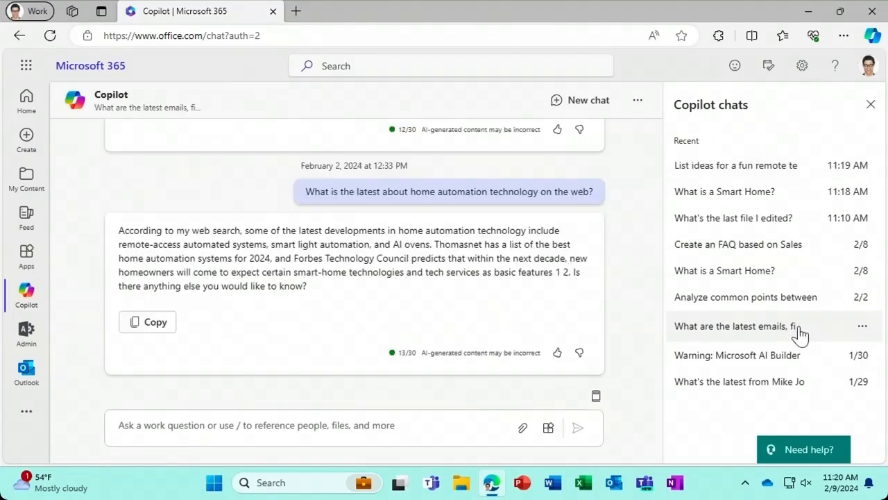
left_click(442, 431)
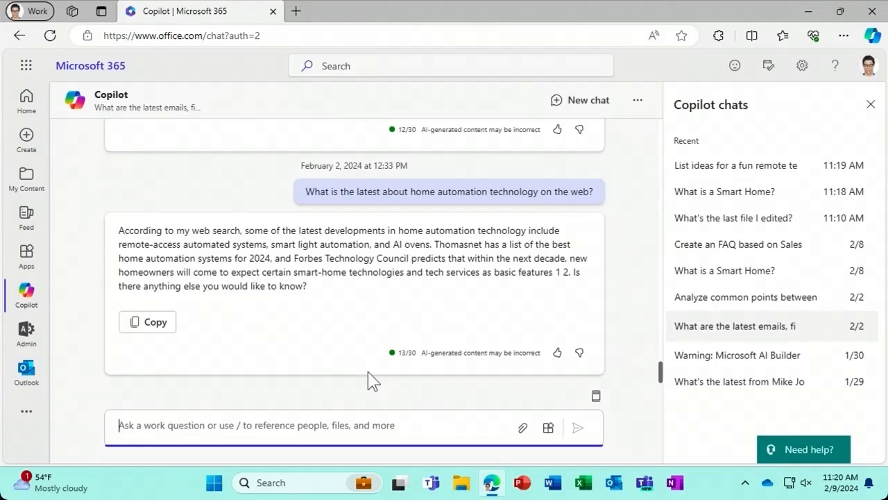
- Ask Copilot 'Summarize what we've discussed' in the reopened home automation chat
type("Summarize what we've discussed")
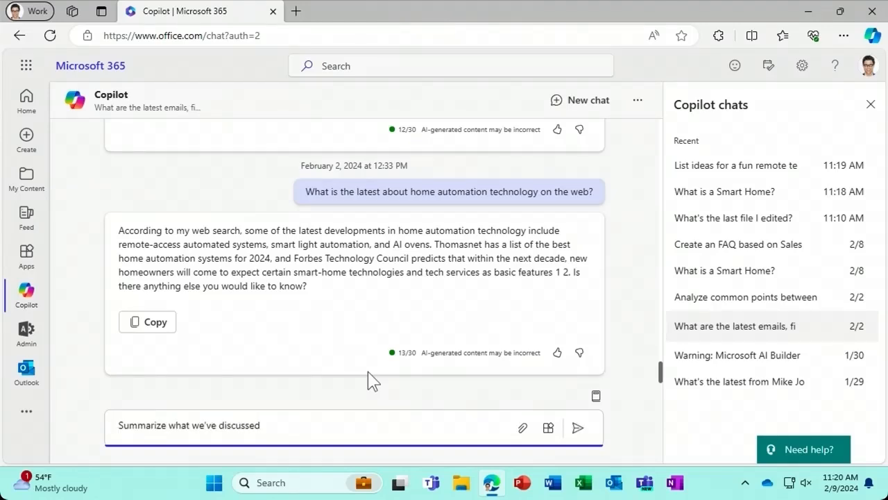
key("Return")
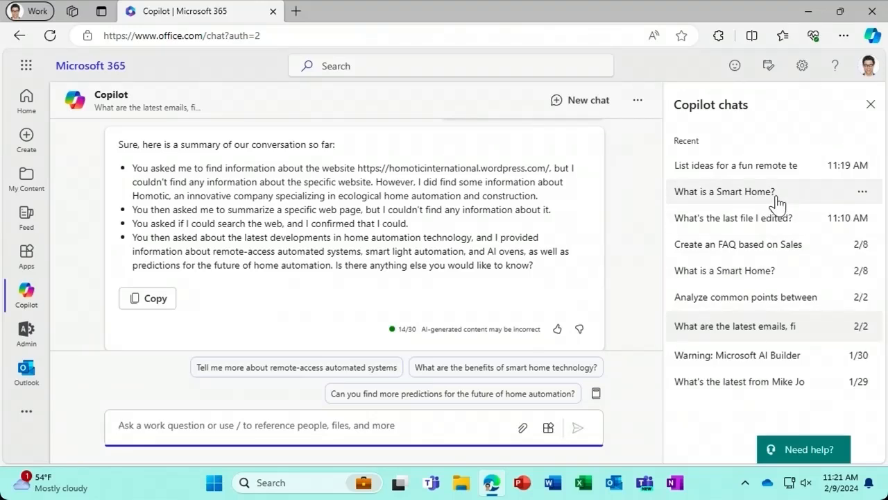
- Replace the 'What is a Smart Home?' chat name with 'Smart homes' and save it
left_click(862, 192)
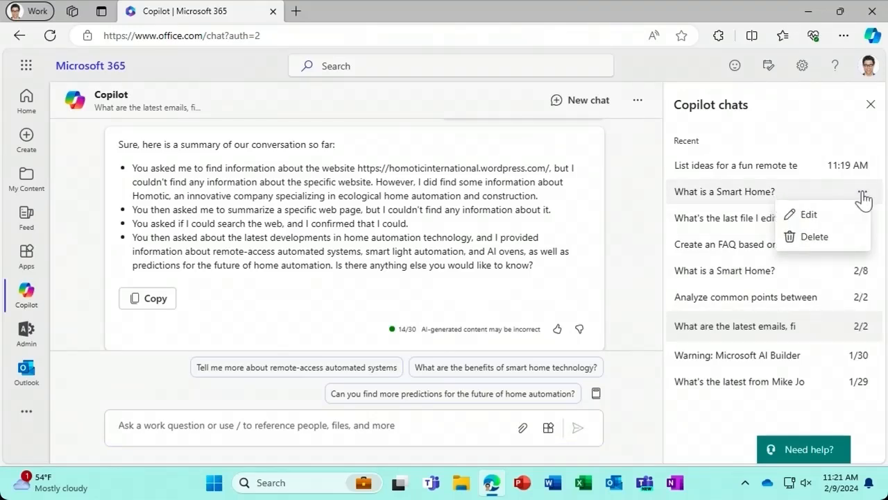
left_click(852, 217)
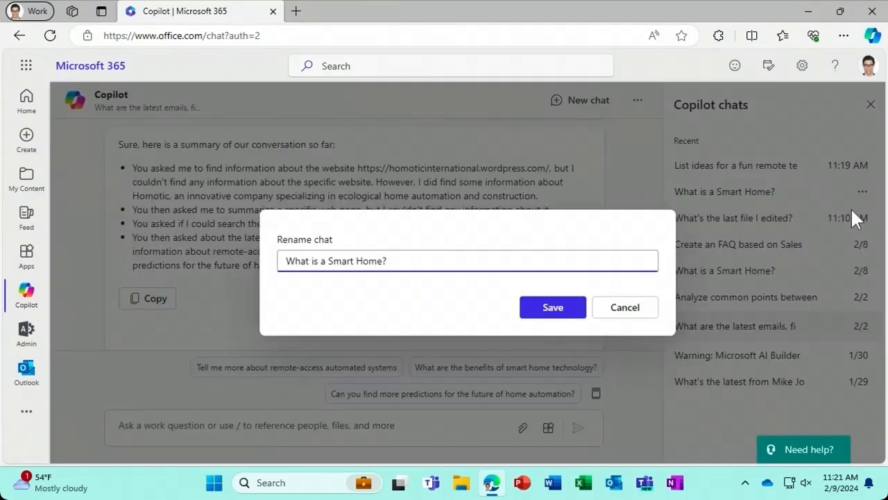
left_click_drag(405, 260, 257, 264)
key("BackSpace")
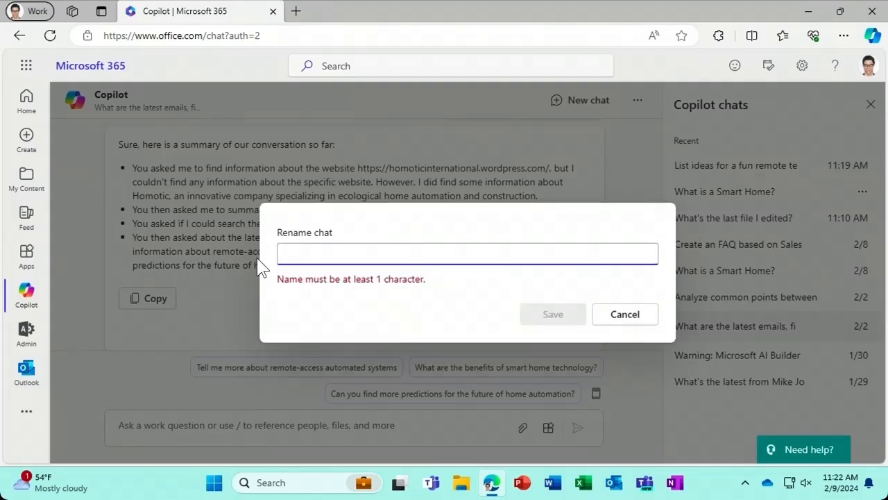
type("Smart ")
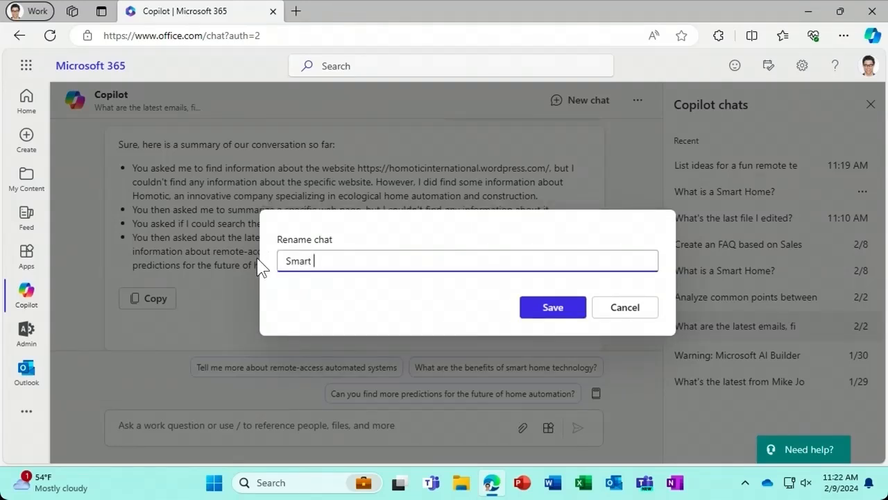
type("homes")
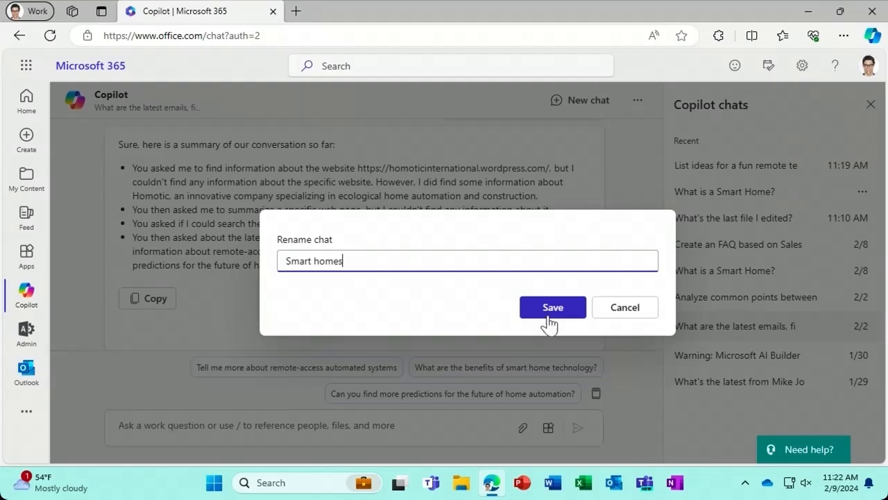
left_click(548, 313)
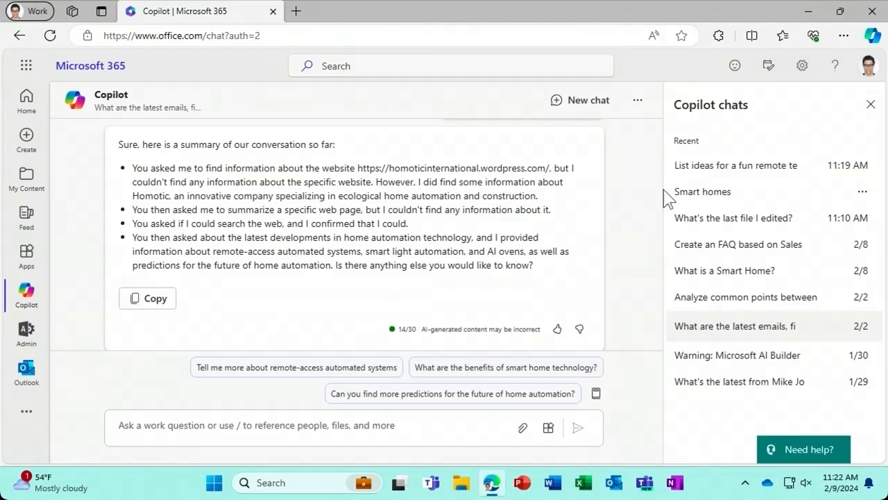
- Delete the 'List ideas for a fun remote team' chat from the chat history
mouse_move(733, 174)
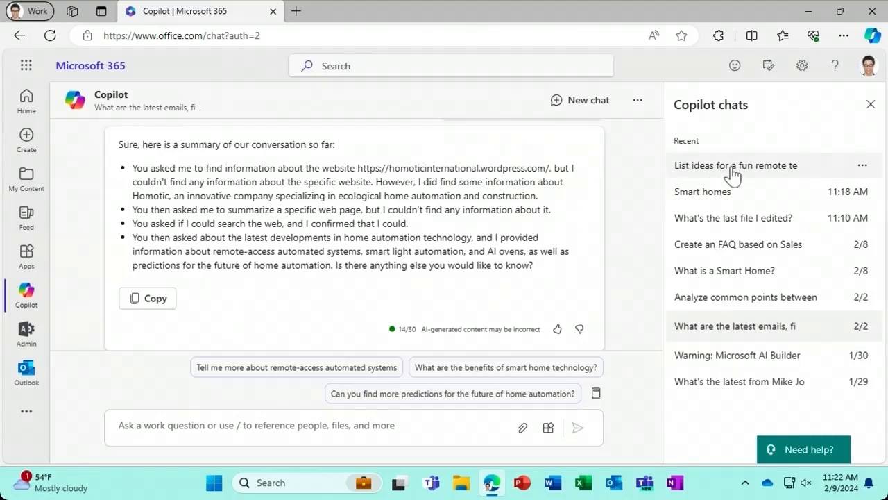
left_click(862, 170)
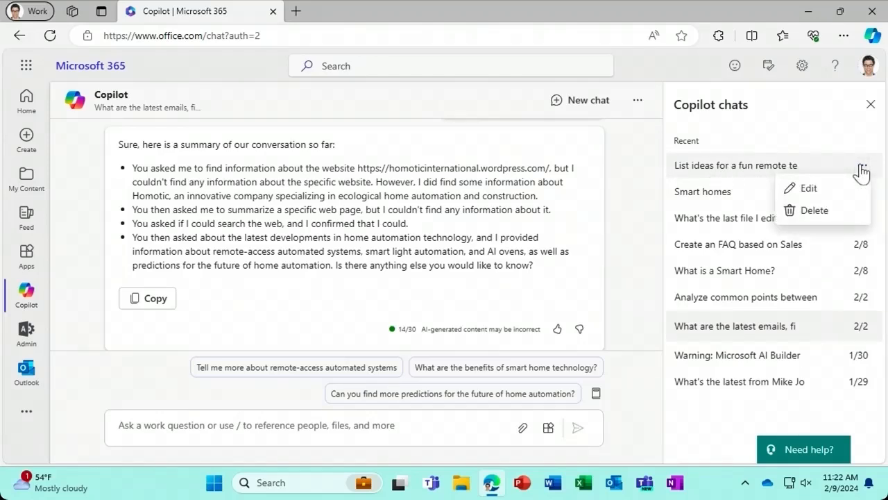
left_click(815, 210)
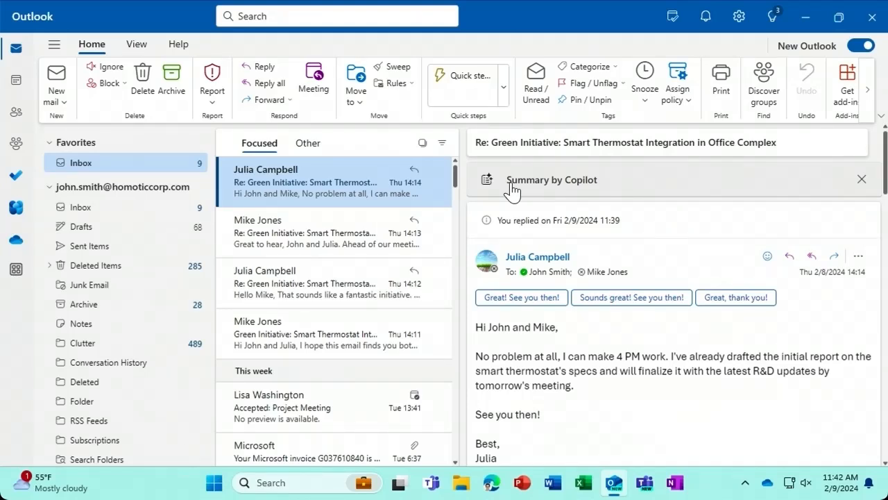
- Expand Copilot's summary of the Green Initiative thread, then dismiss it
left_click(512, 182)
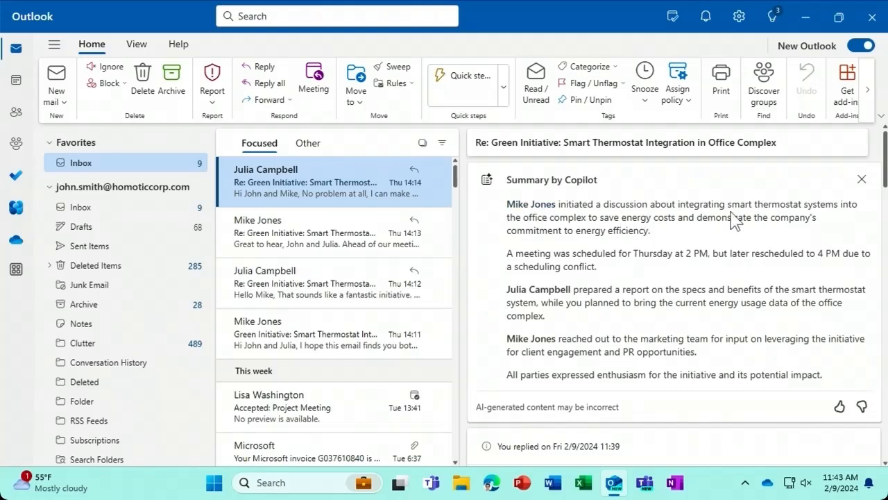
left_click(861, 182)
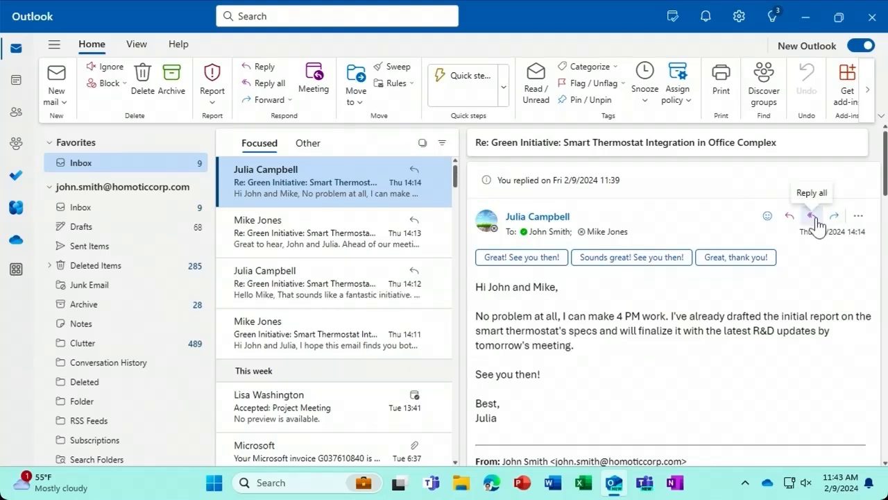
- Reply all to the latest Green Initiative message using Copilot's 'Need to reschedule' draft
left_click(812, 217)
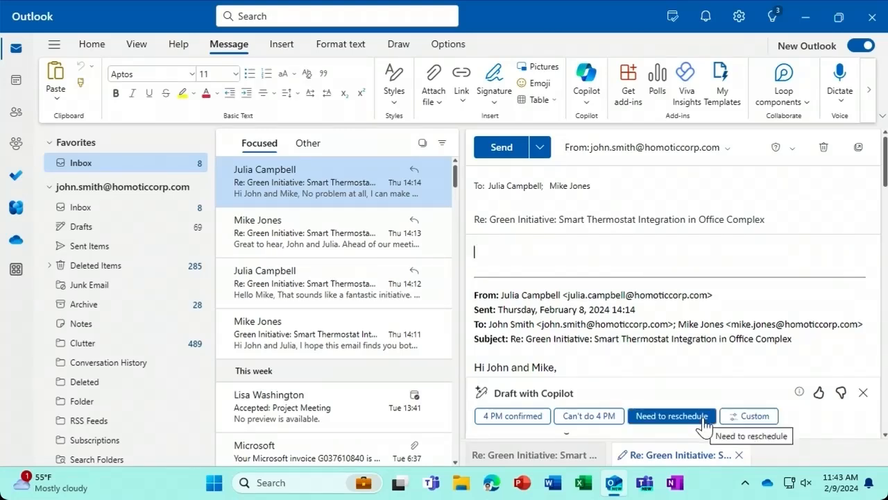
left_click(706, 419)
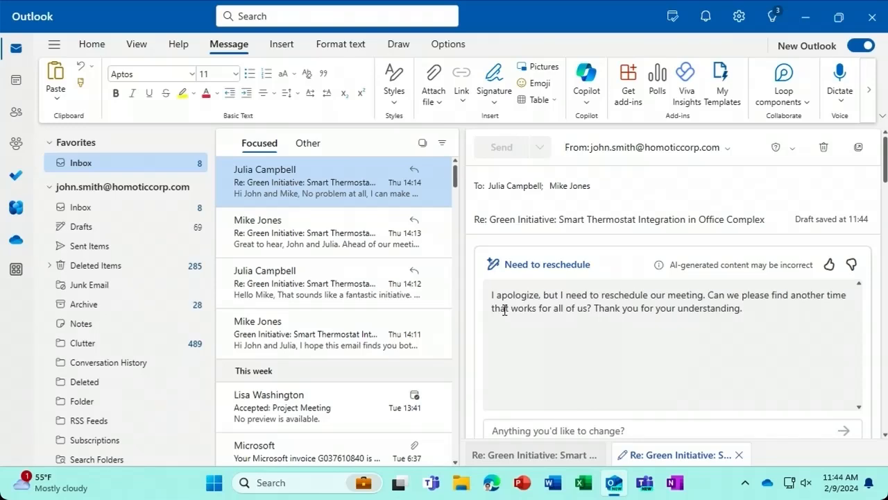
- Revise the draft with 'Add an apology', compare both versions, and keep the apologetic one
left_click(508, 429)
type("Add an a")
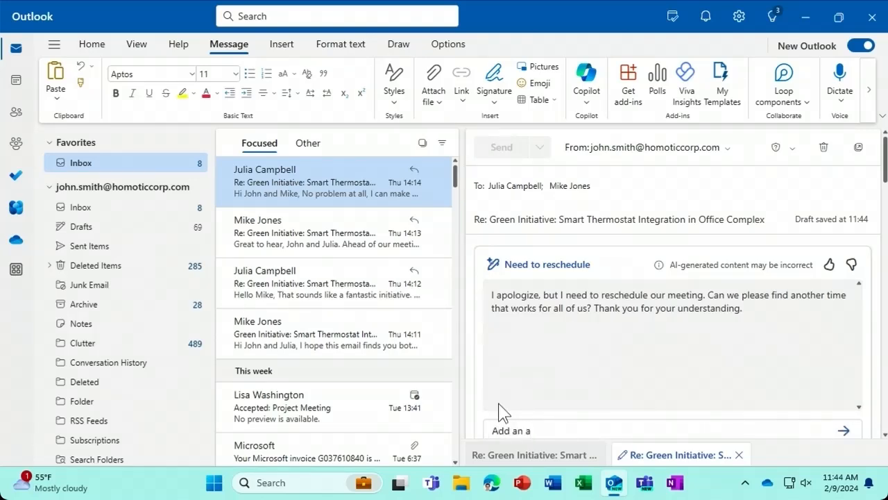
type("pology")
left_click(844, 430)
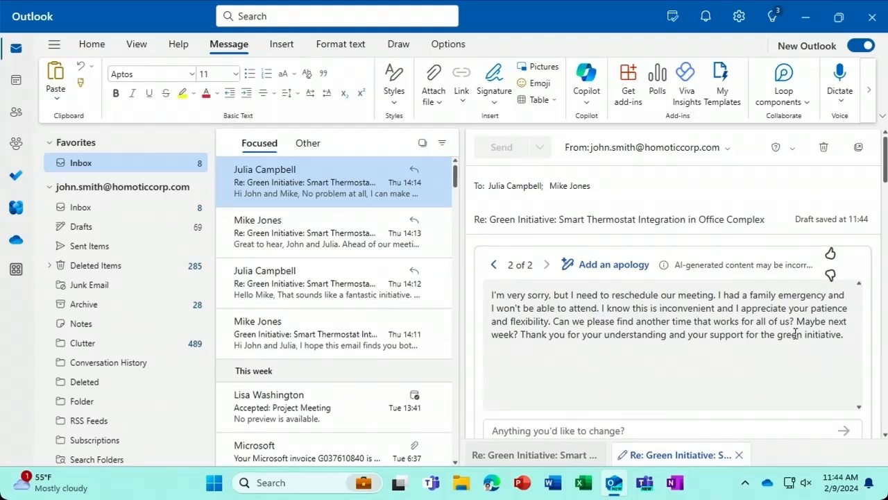
left_click(494, 265)
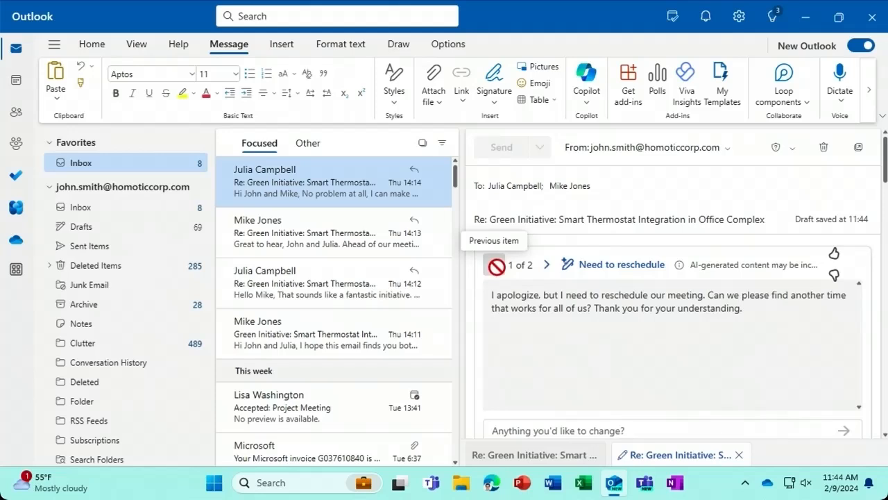
left_click(548, 266)
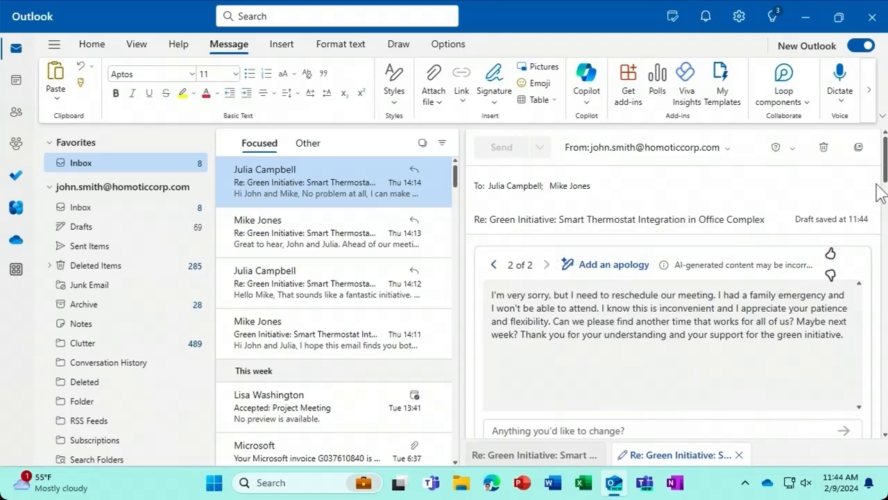
scroll(884, 182, "down", 1)
scroll(885, 182, "down", 1)
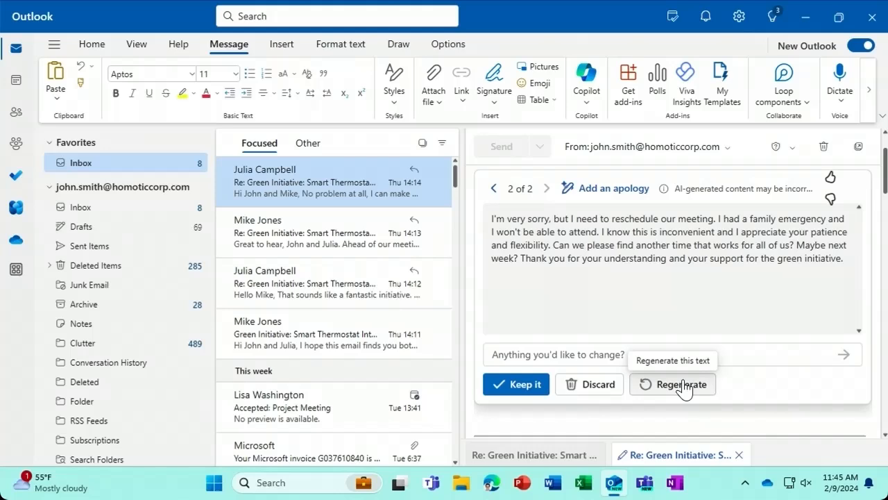
left_click(539, 386)
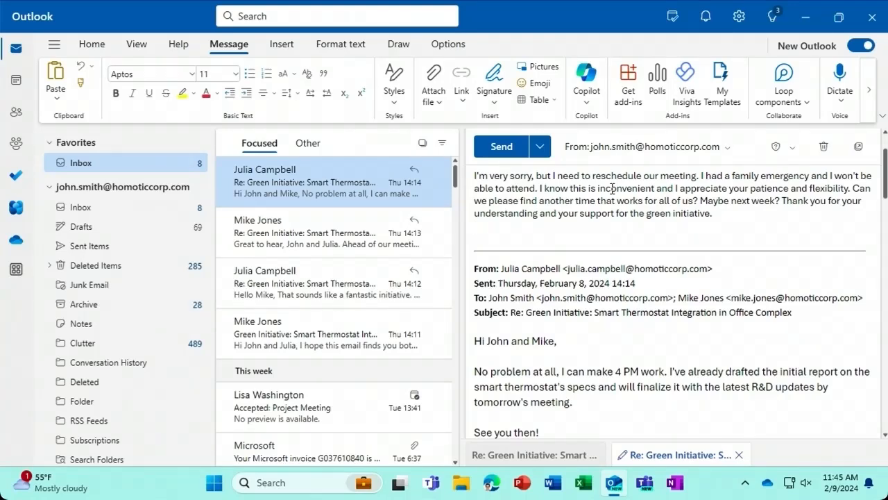
- Send the reply to everyone, then start a new email addressed to the colleague
left_click(499, 147)
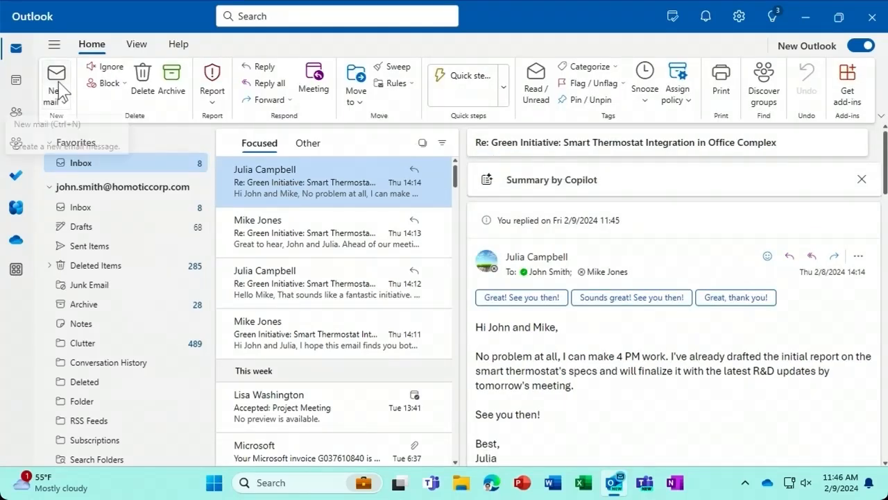
left_click(58, 102)
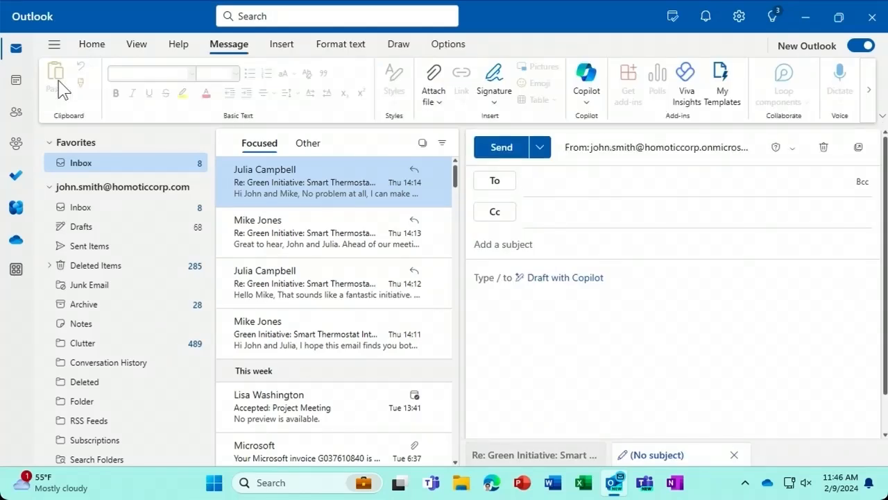
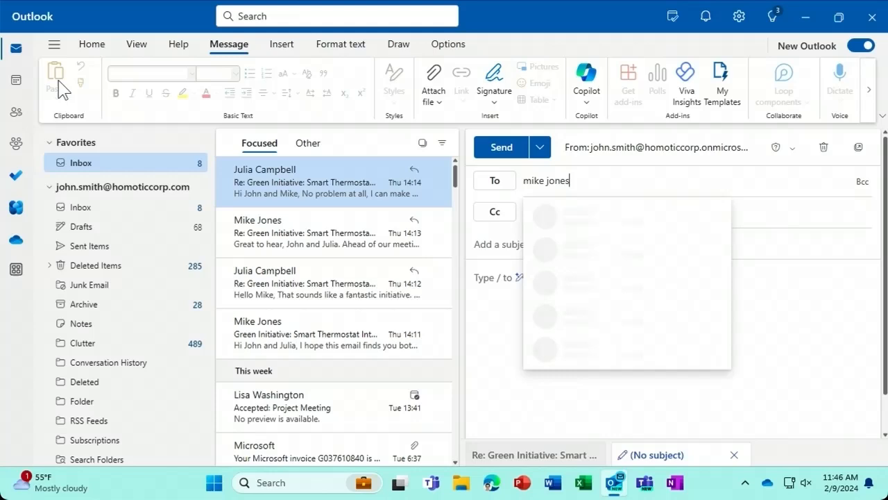
left_click(587, 210)
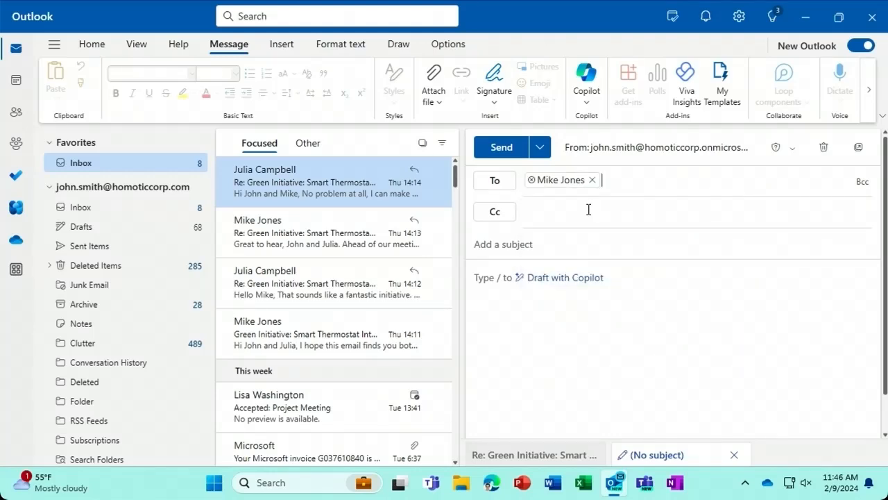
- Add the subject 'Lunch meeting' and type / in the body to bring up Copilot
left_click(550, 246)
type("Lunch me")
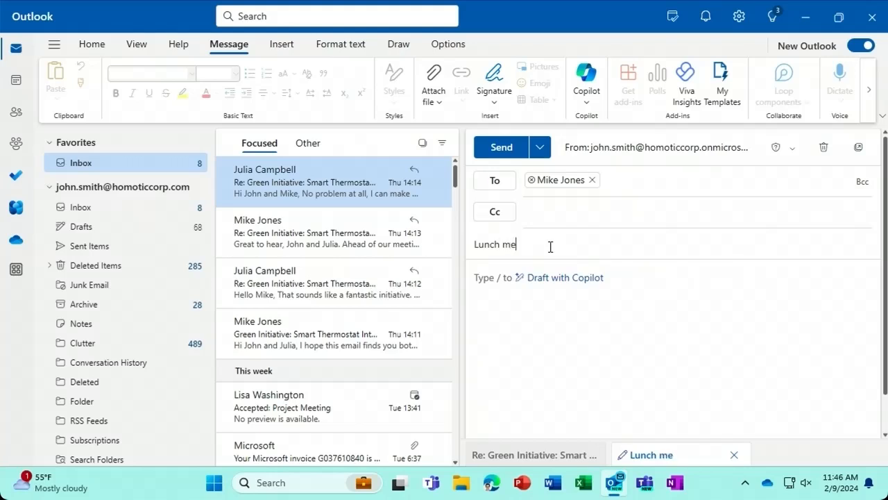
type("eting")
left_click(494, 288)
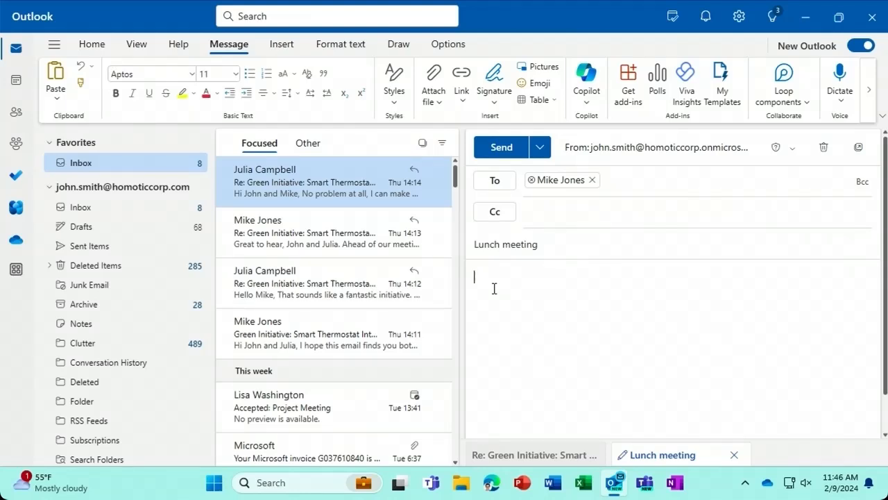
type("/")
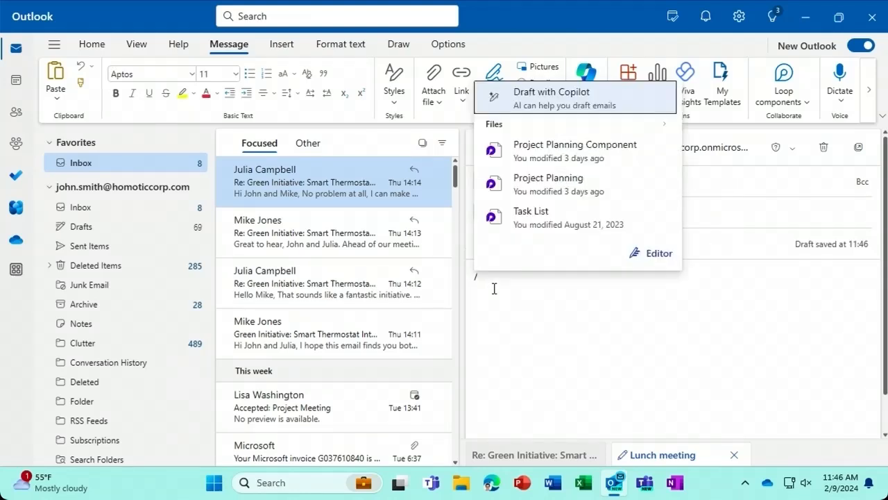
- Have Copilot draft a Casual-tone email inviting the colleague to lunch about the new marketing strategy
left_click(602, 111)
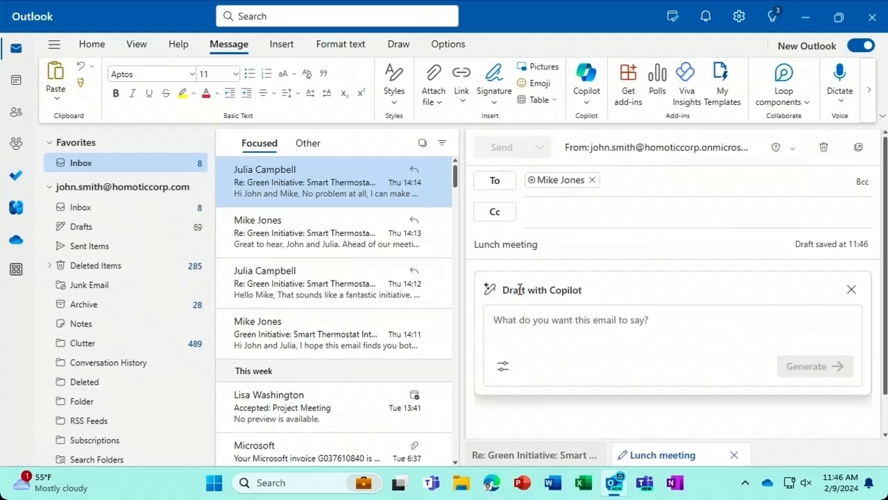
type("W")
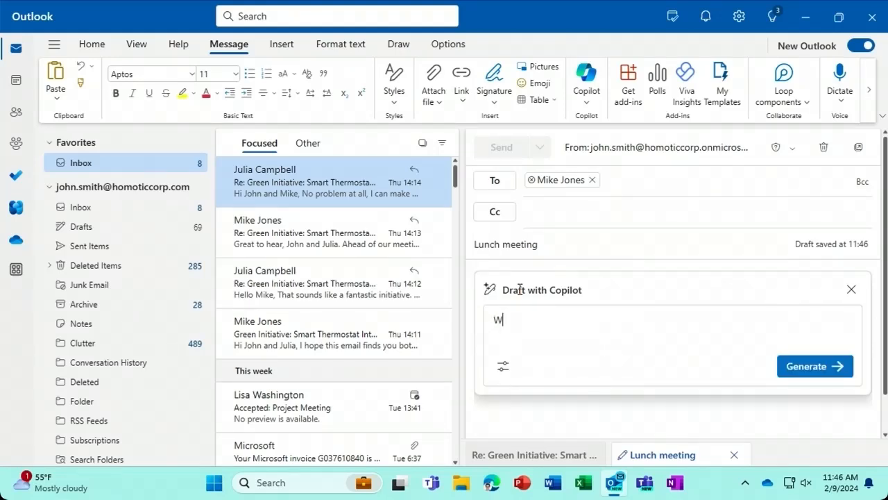
type("rite an email to invite Mi")
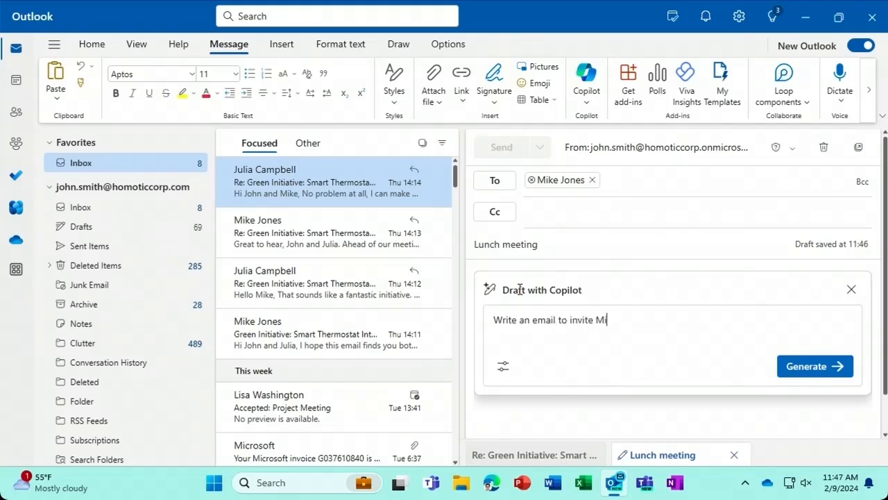
type("ke to a lunch meeting about the ")
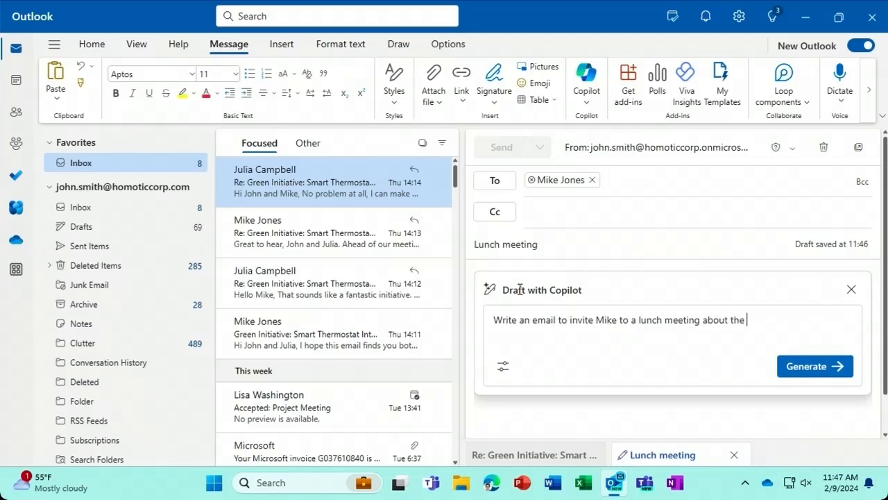
type("new marketing strategy.")
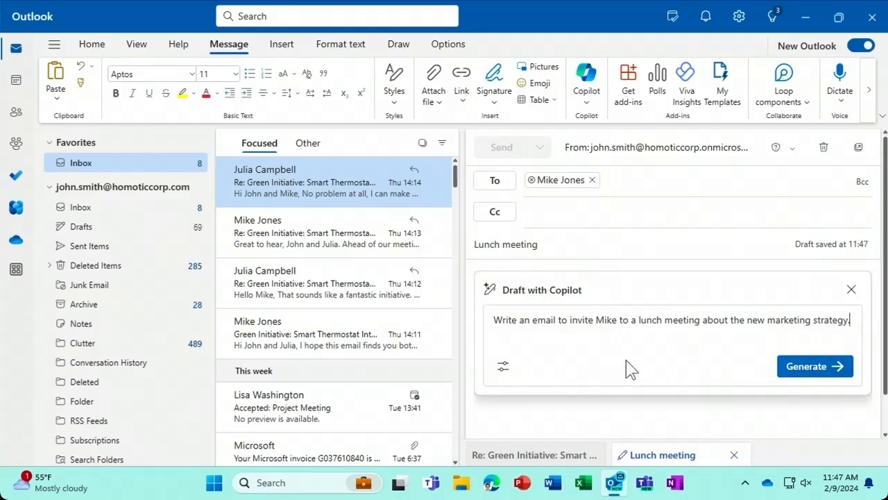
left_click(503, 368)
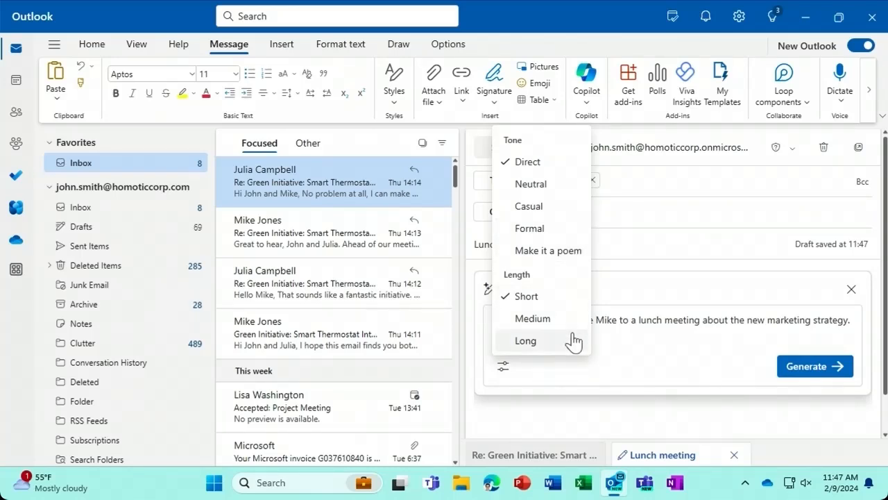
left_click(548, 208)
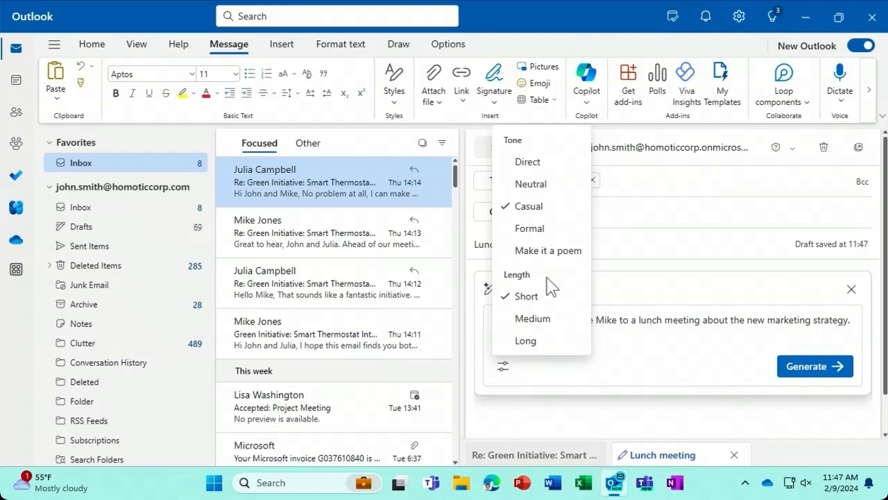
left_click(796, 366)
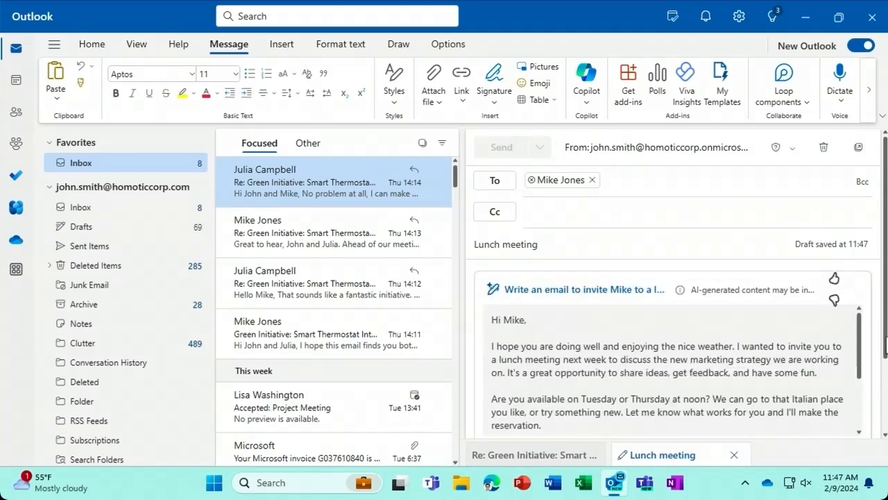
- Review the generated lunch invitation and keep it as the Lunch meeting message body
left_click_drag(884, 342, 883, 397)
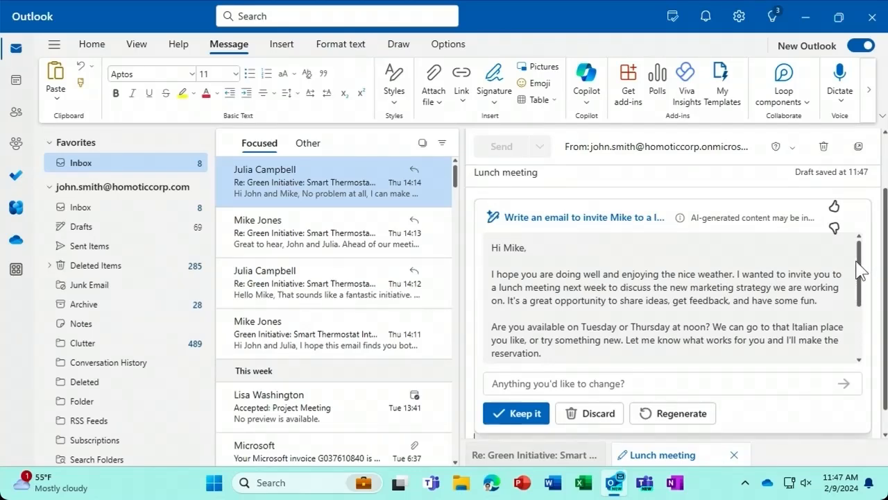
left_click_drag(861, 272, 861, 331)
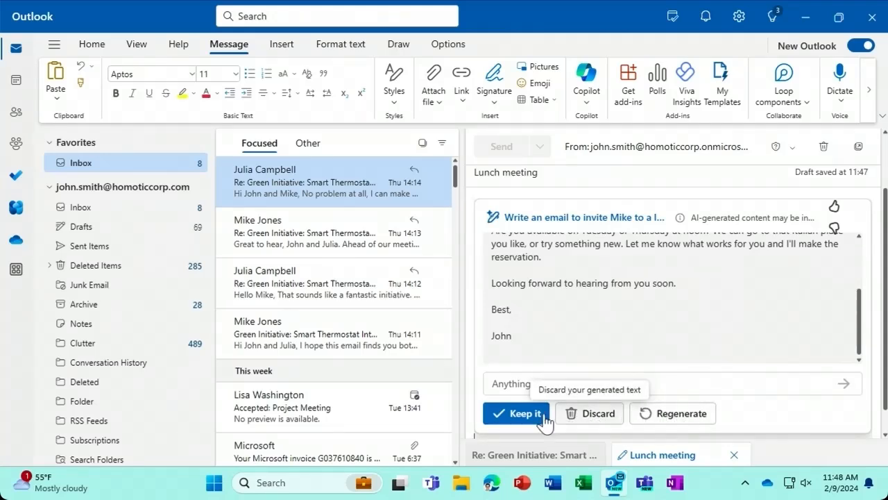
left_click(521, 415)
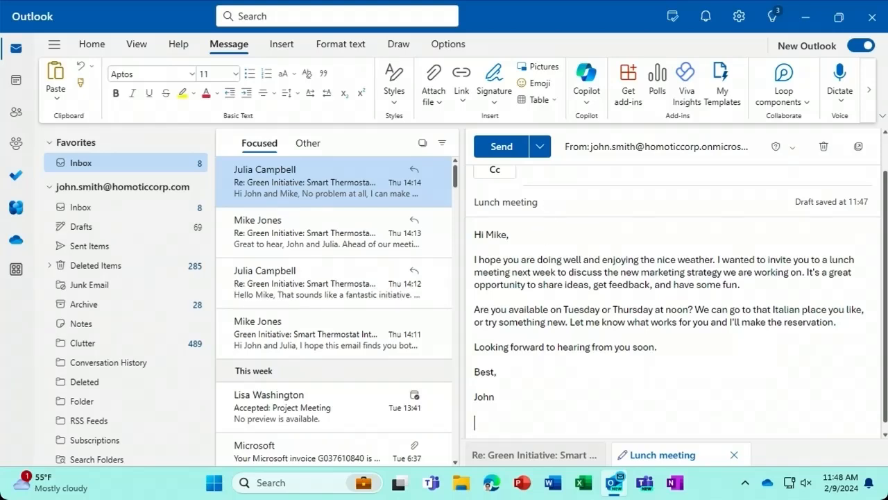
left_click(587, 93)
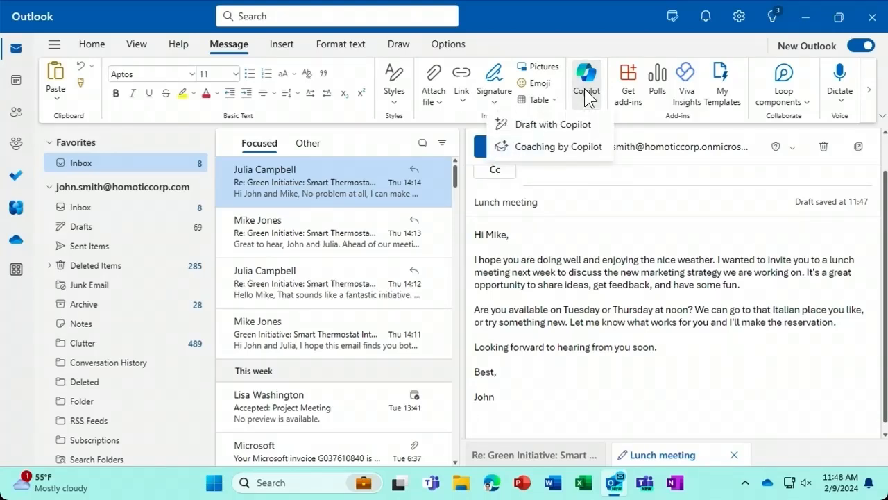
- Run Coaching by Copilot on the invitation and read its Tone, Reader Sentiment and Clarity feedback
left_click(594, 147)
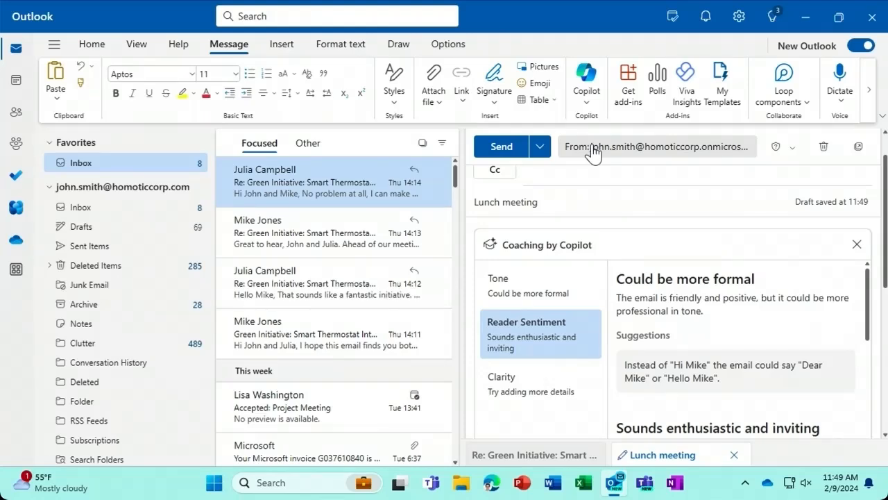
scroll(884, 235, "down", 2)
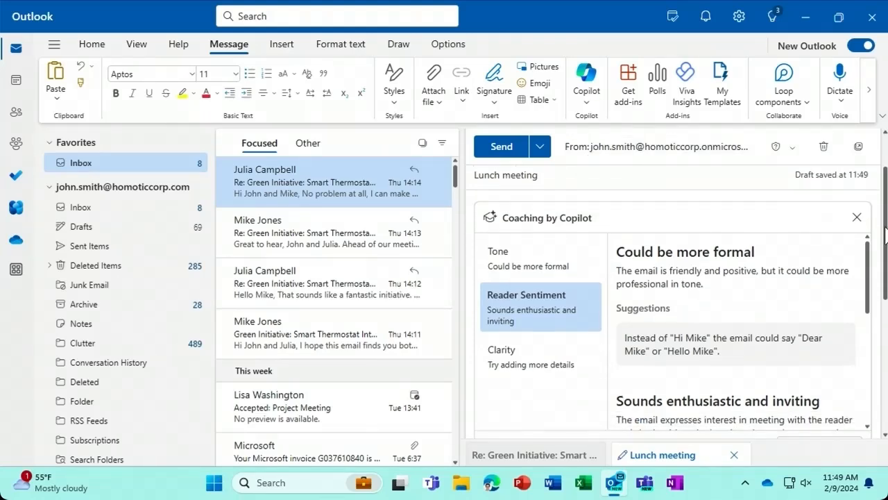
scroll(885, 234, "down", 2)
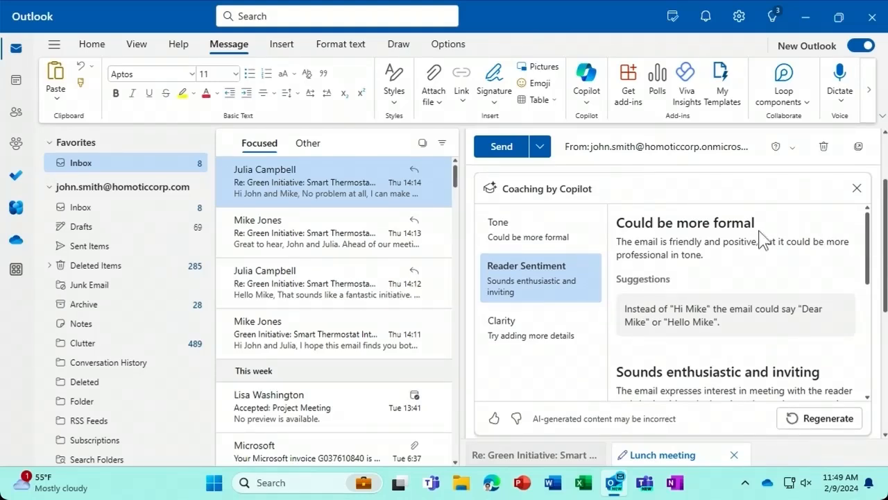
left_click(565, 234)
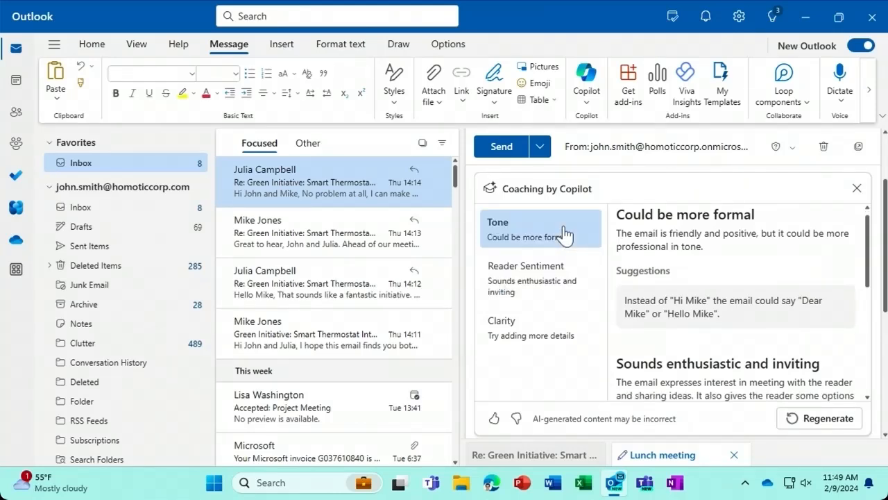
left_click(585, 287)
left_click(583, 287)
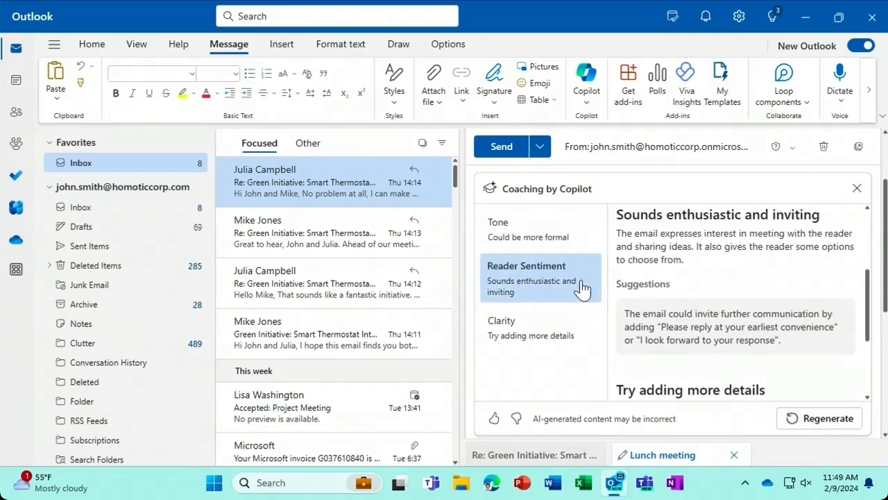
left_click(567, 333)
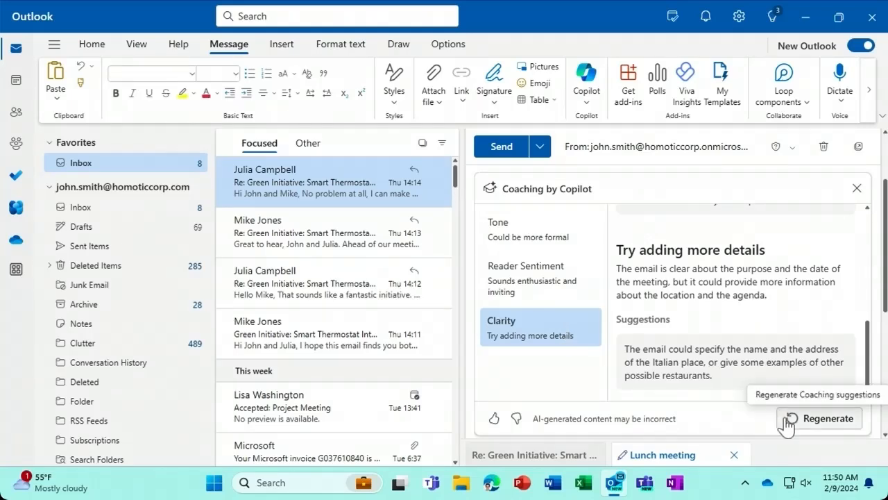
left_click(858, 191)
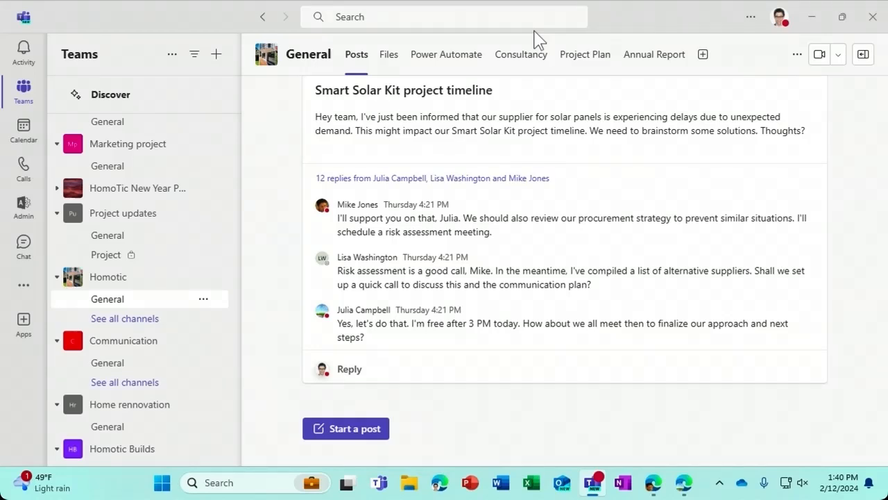
- Ask Copilot for highlights of the Smart Solar Kit project timeline thread and check cited source 5
left_click(507, 183)
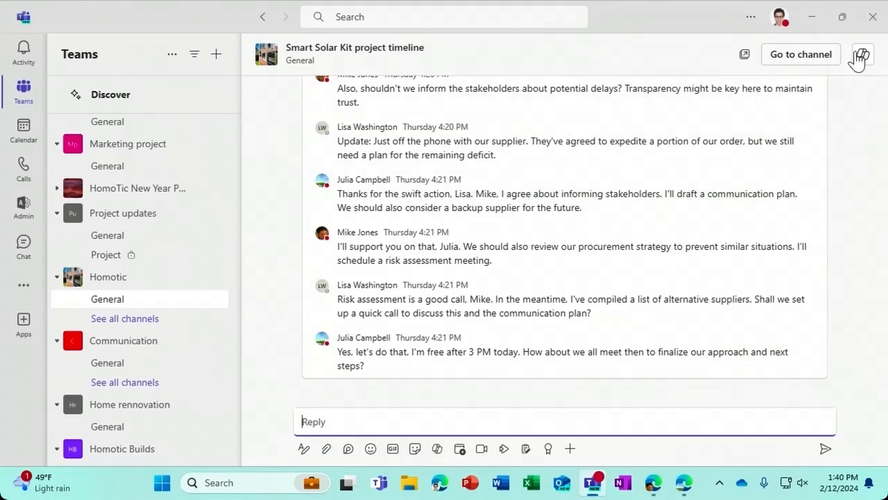
left_click(861, 56)
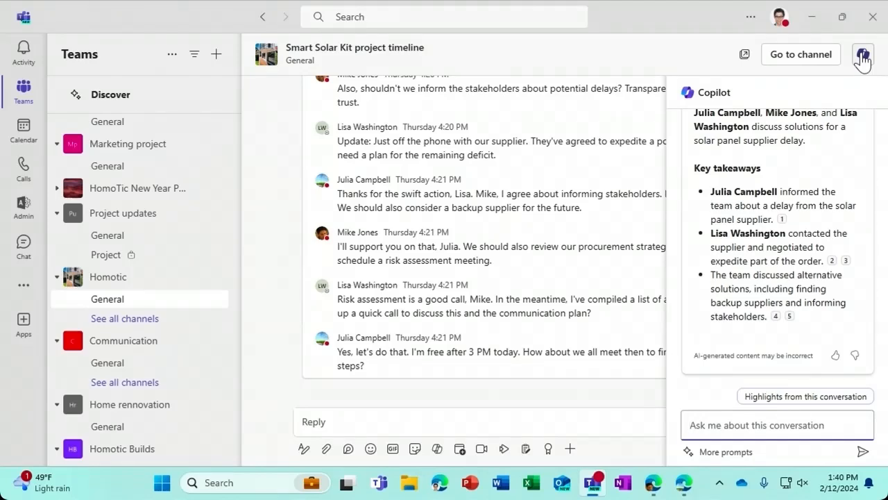
left_click(812, 396)
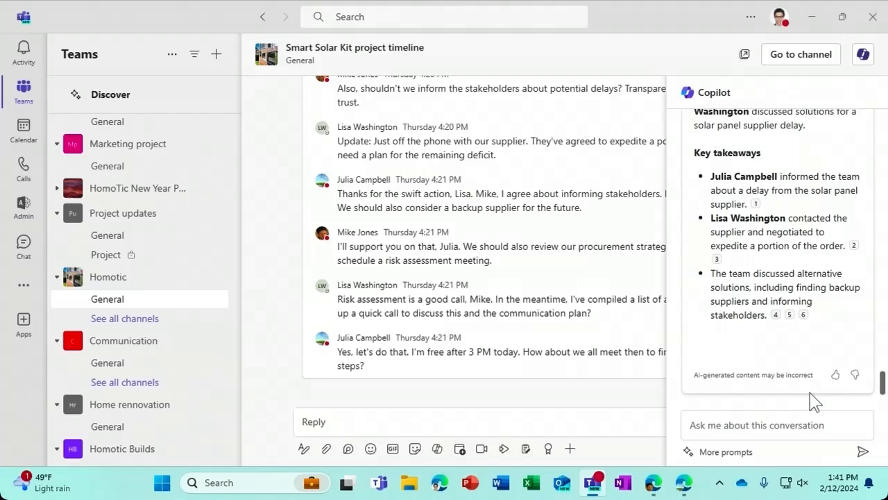
left_click(789, 315)
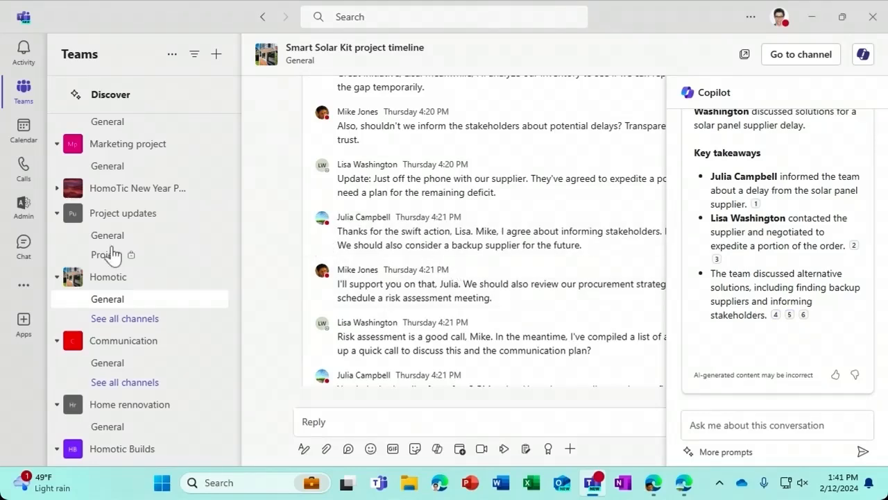
- Open the volunteer cleanup group chat and ask Copilot for highlights from the past 7 days
left_click(26, 249)
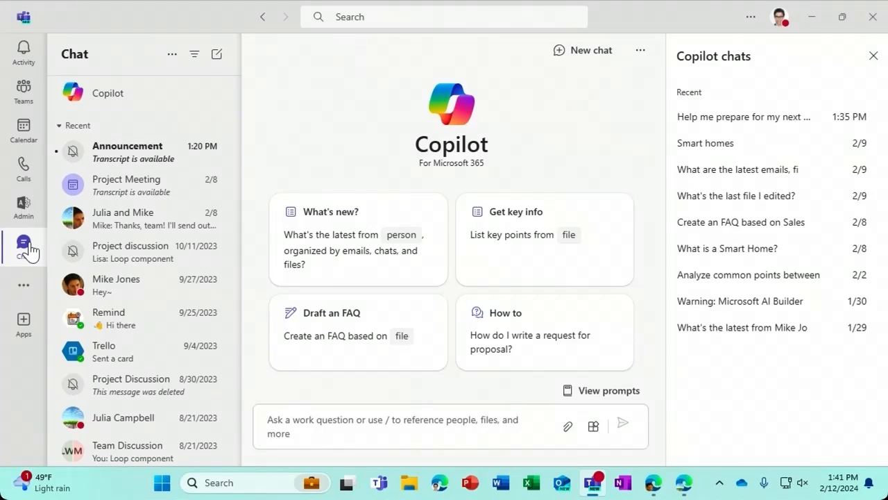
left_click(123, 218)
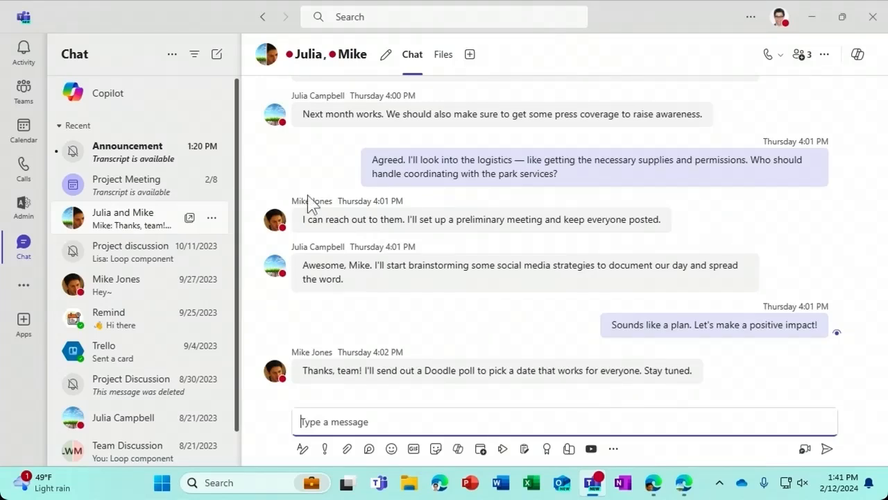
left_click(858, 55)
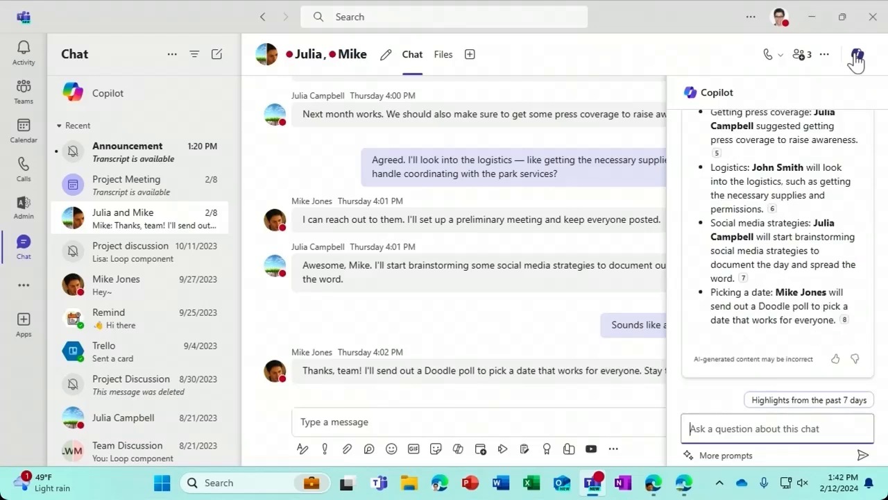
left_click(768, 403)
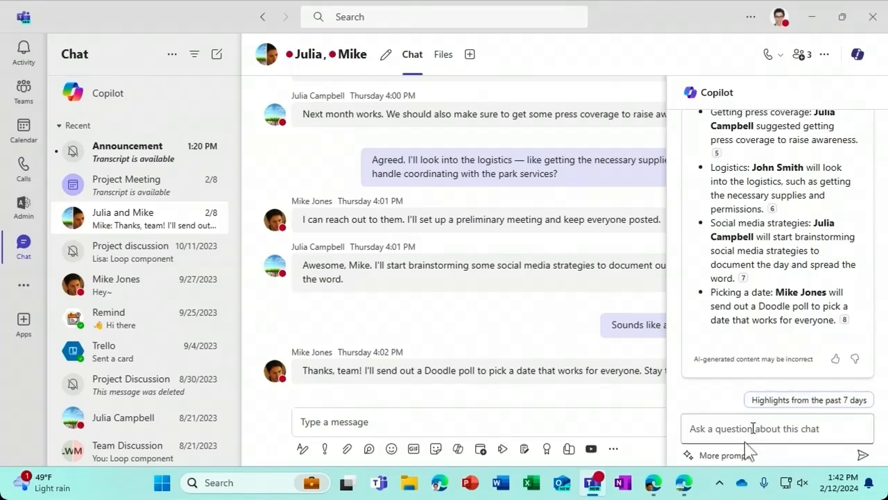
- Ask Copilot 'What decisions were made?', check the first decision's source, and return to Copilot chat
left_click(725, 455)
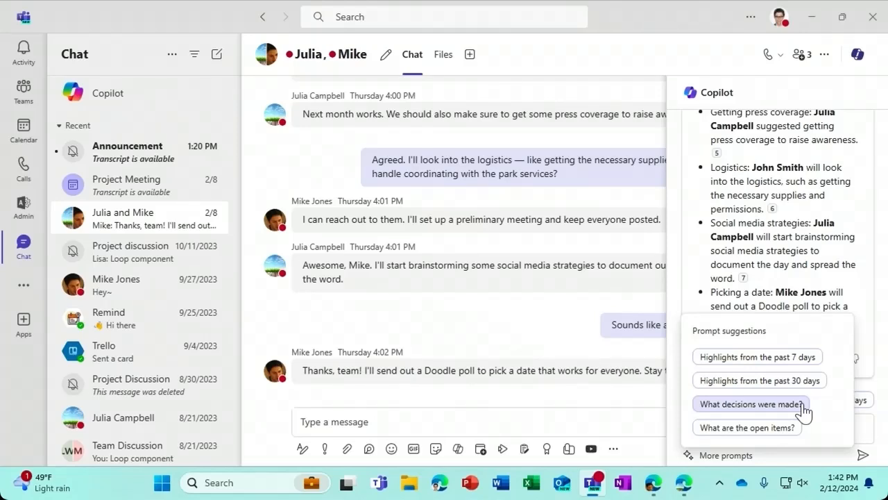
left_click(802, 405)
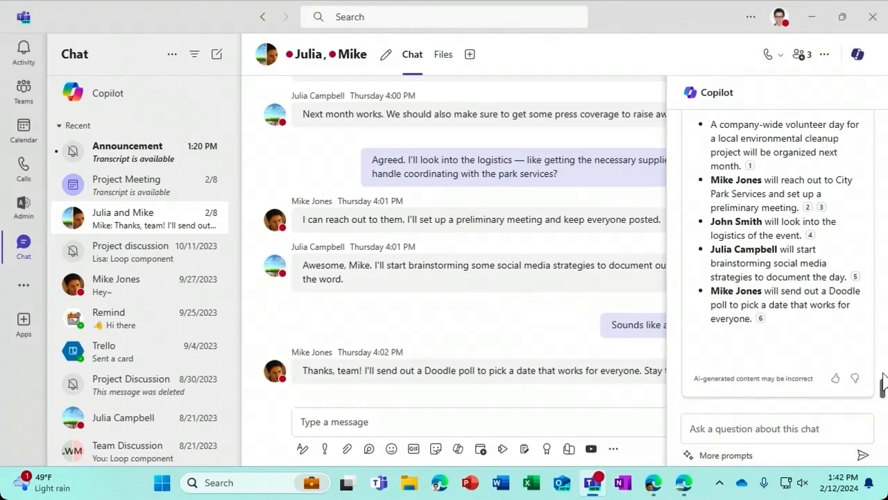
left_click_drag(881, 381, 882, 370)
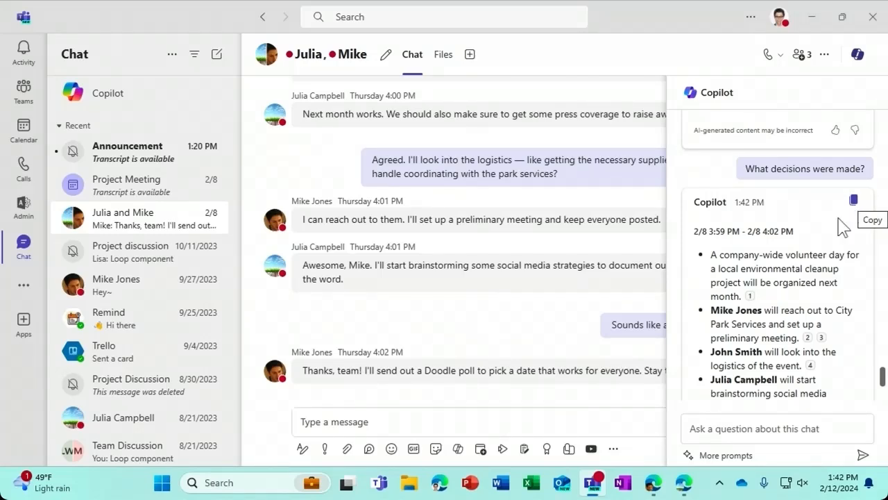
left_click(749, 297)
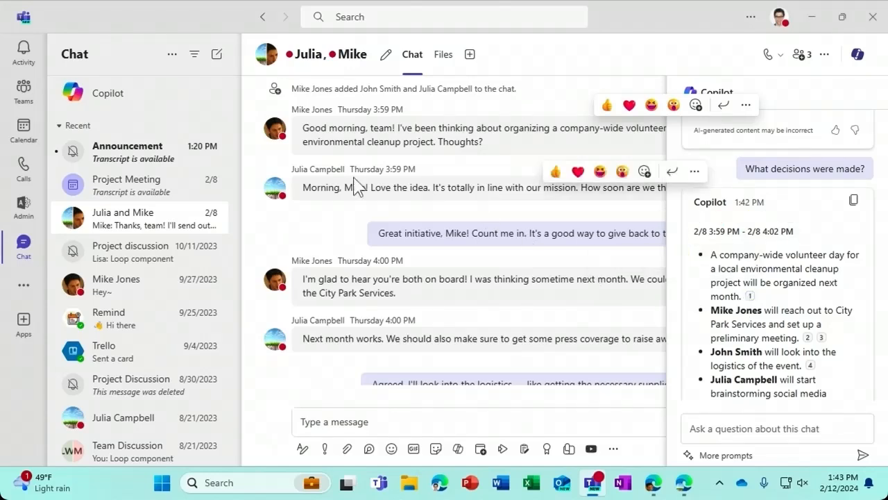
left_click(162, 101)
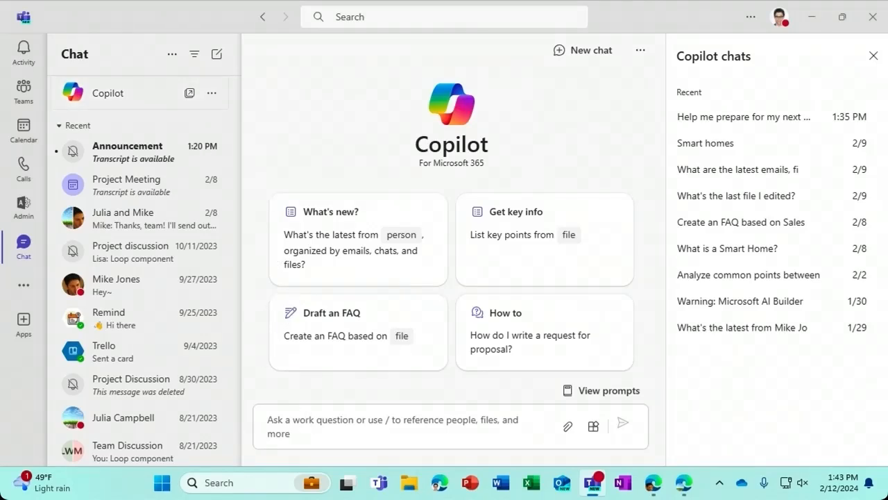
- Ask Copilot 'Help me prepare for my next meeting', then open the Project Meeting chat
left_click(302, 416)
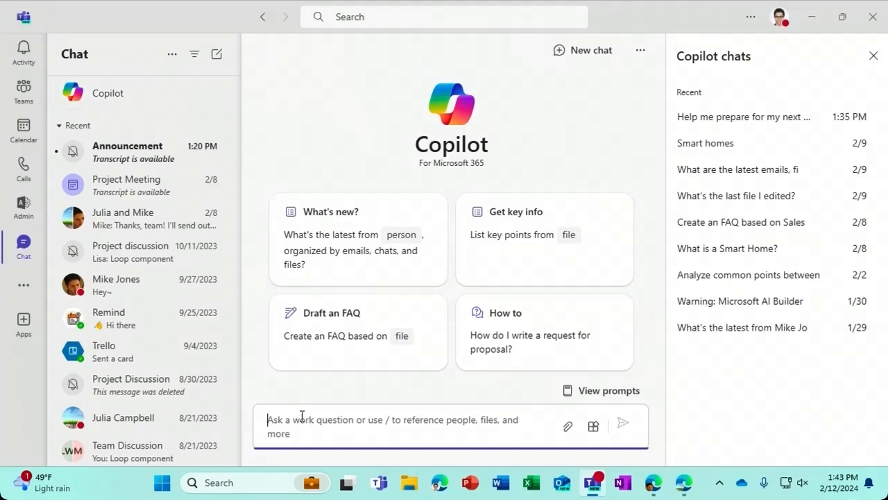
type("Help ")
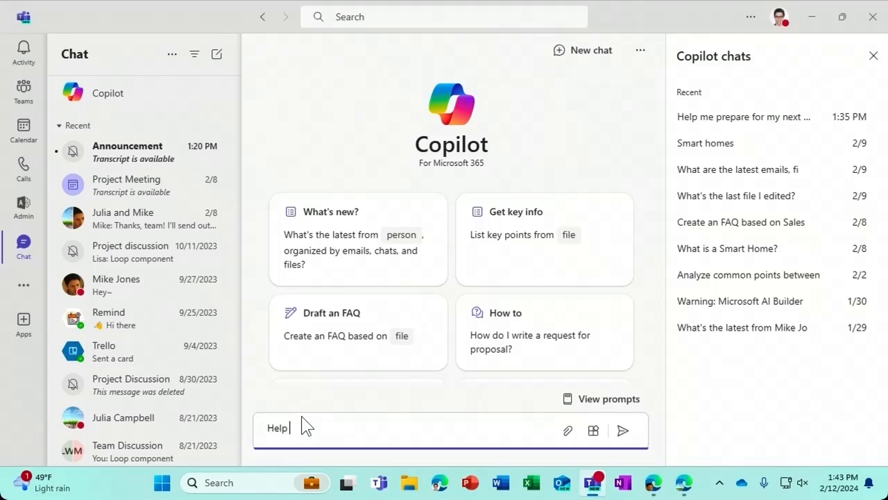
type("me prepare for my next meeting")
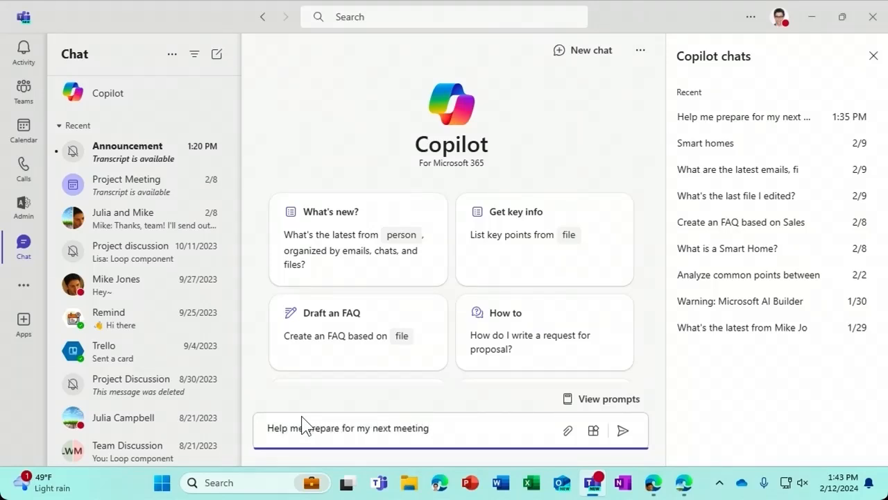
key("Return")
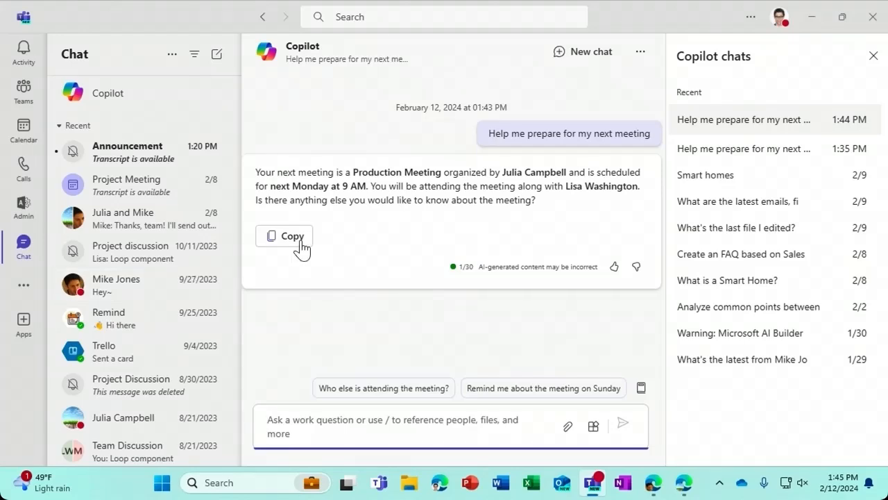
left_click(152, 198)
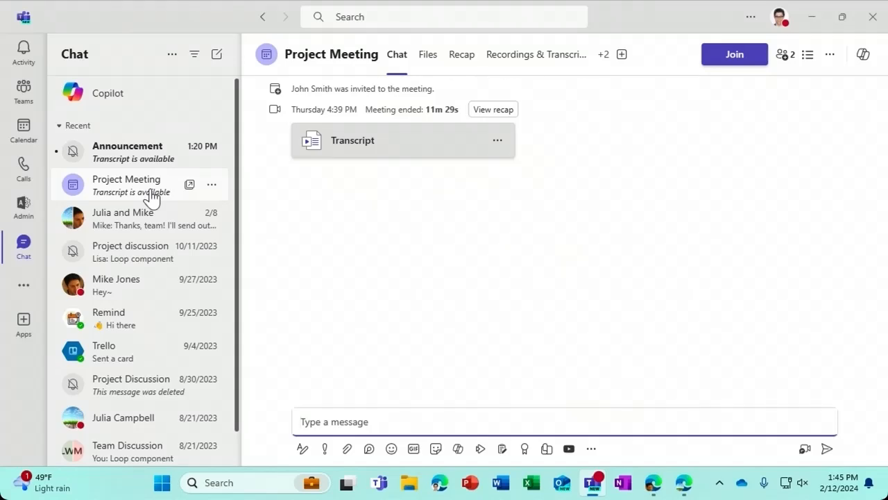
- On the Project Meeting recap, ask Copilot 'What questions are unresolved?' and scroll through the answer
left_click(462, 56)
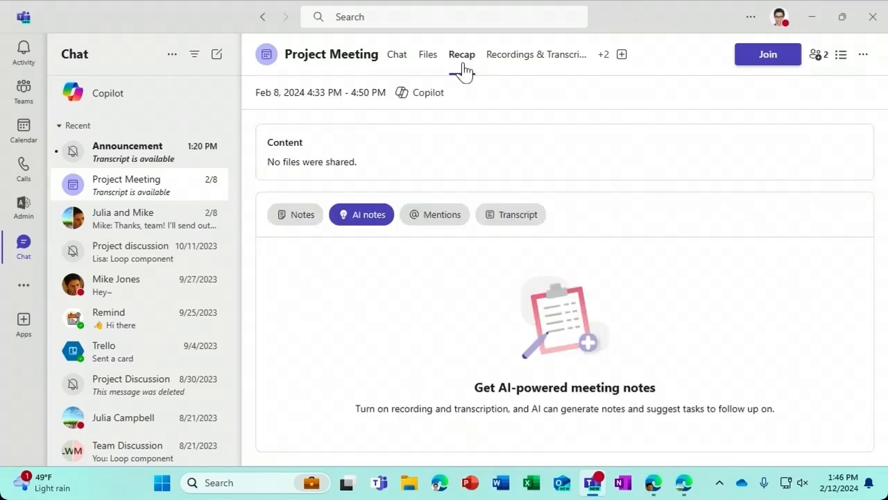
left_click(431, 97)
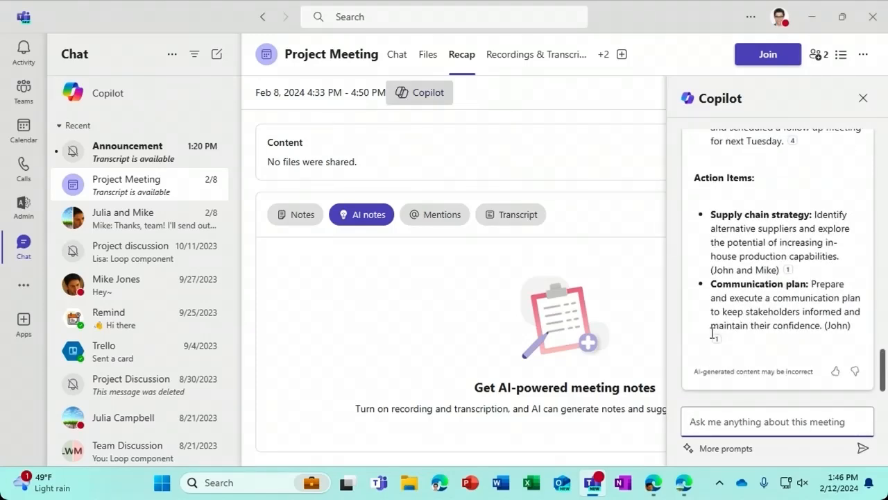
left_click(707, 456)
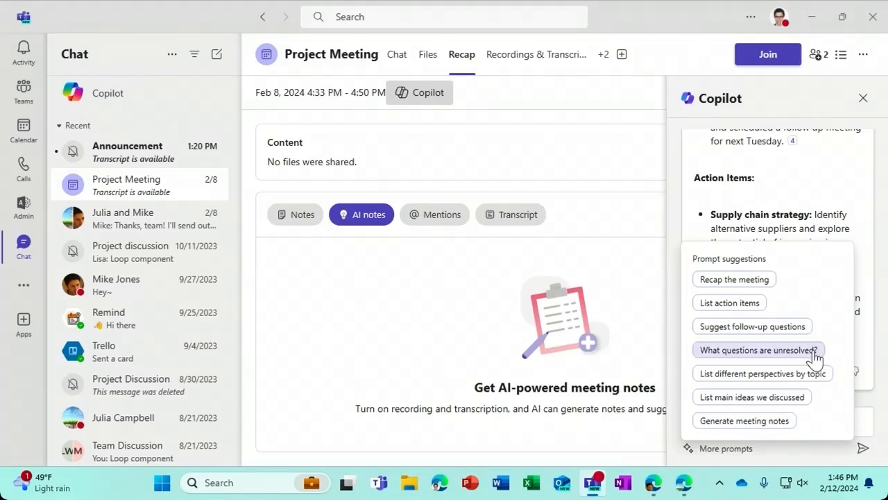
left_click(813, 351)
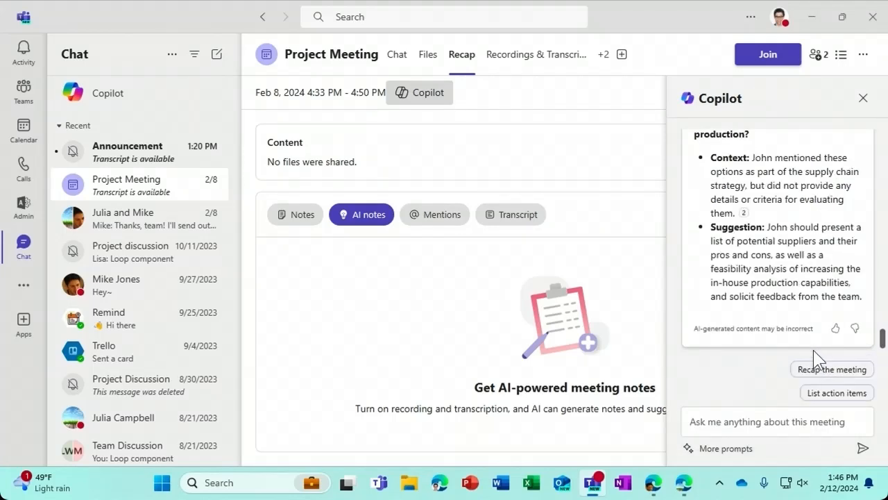
left_click_drag(881, 333, 881, 330)
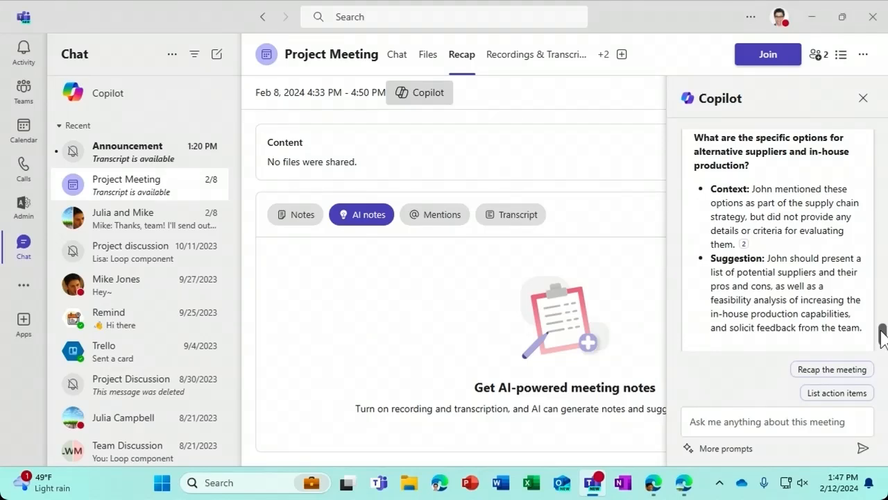
left_click_drag(882, 337, 884, 320)
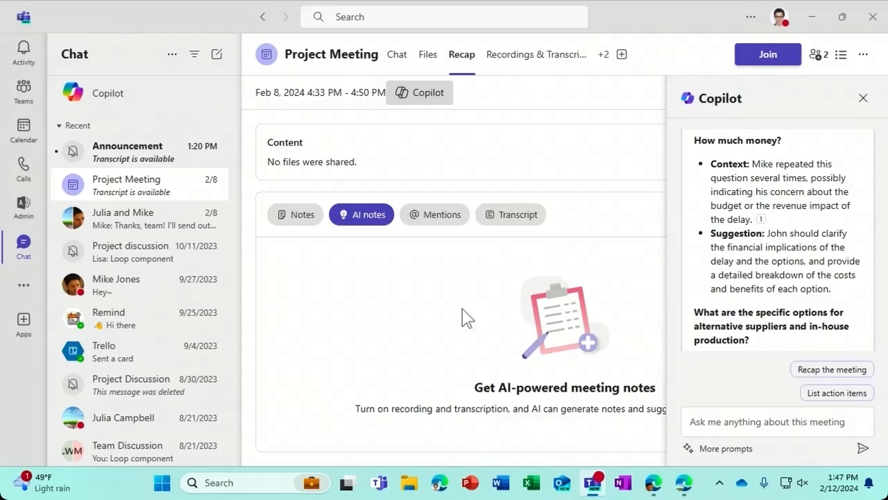
- Join the Announcement meeting from its chat with the microphone turned off
left_click(154, 164)
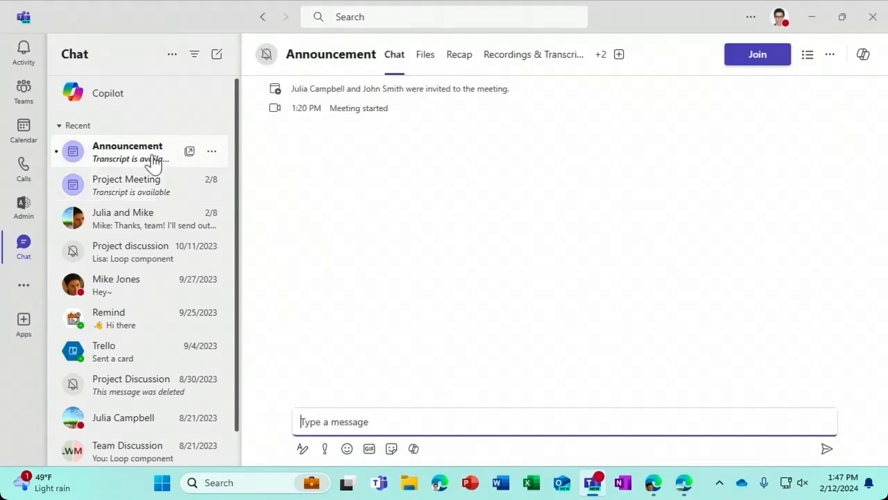
left_click(774, 66)
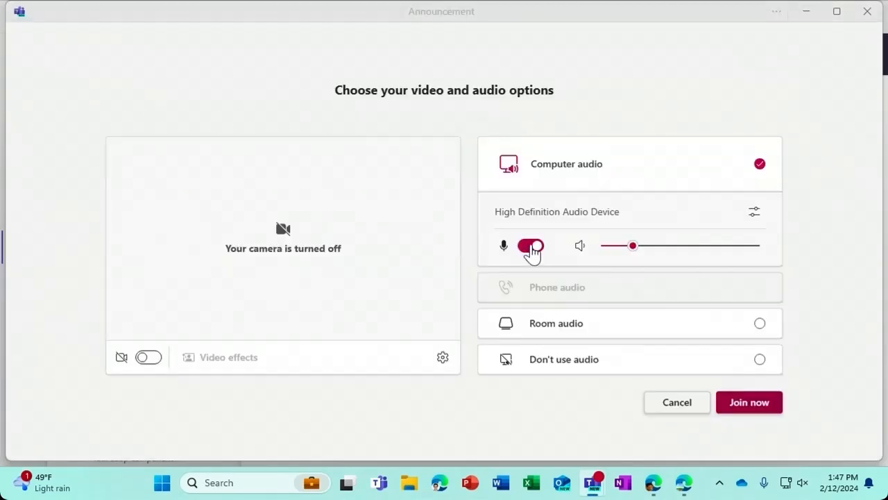
left_click(531, 248)
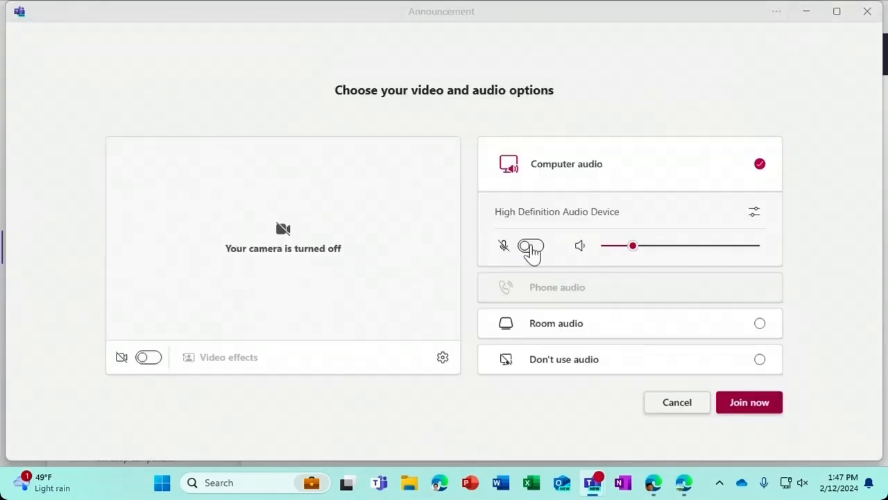
left_click(735, 402)
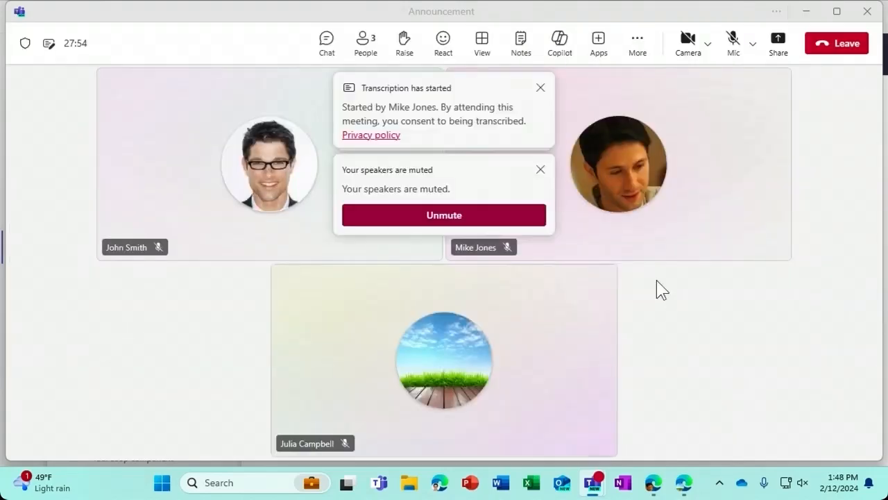
- Ask Copilot 'What have I missed in this meeting so far?' and view point 4's transcript source
left_click(558, 43)
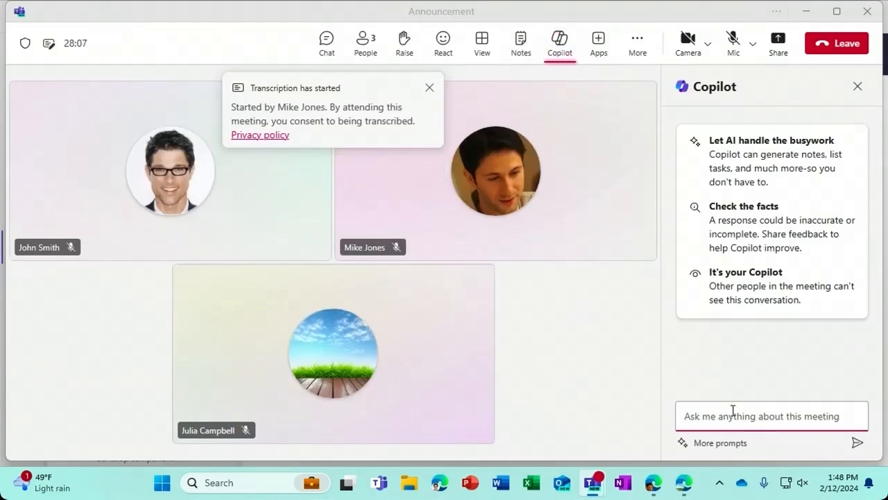
type("What have I")
type(" missed in")
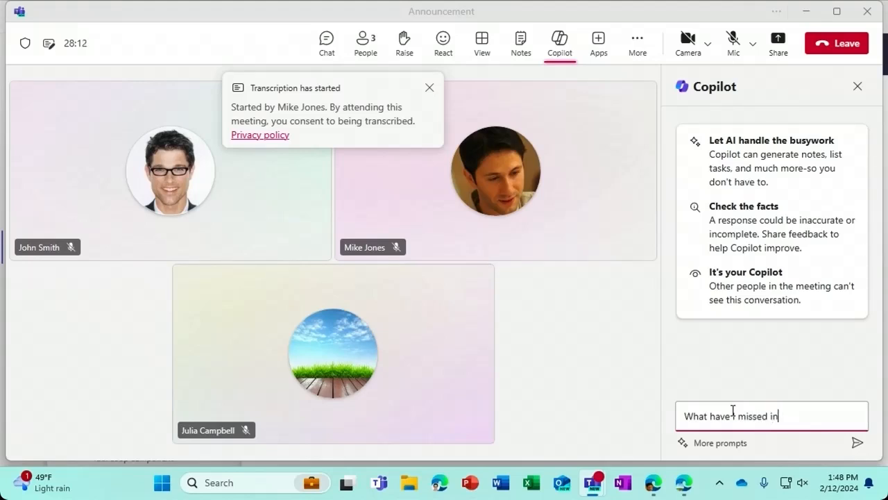
type(" this meeting so far?")
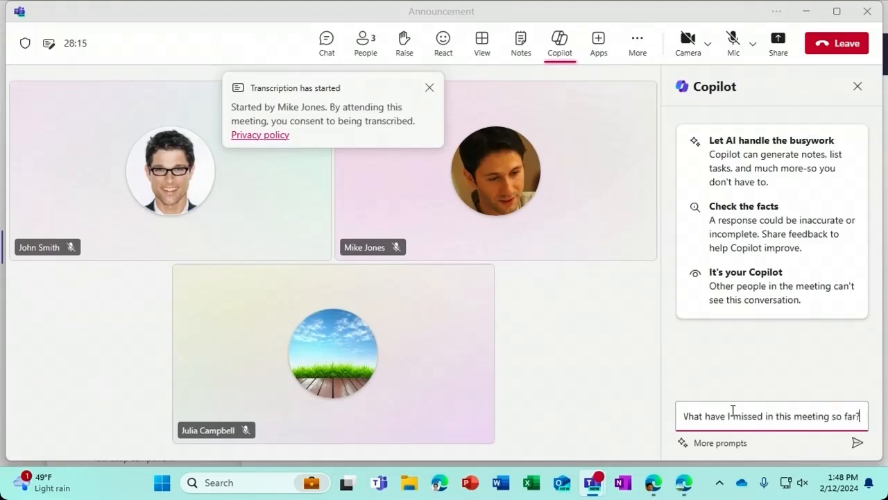
key("Return")
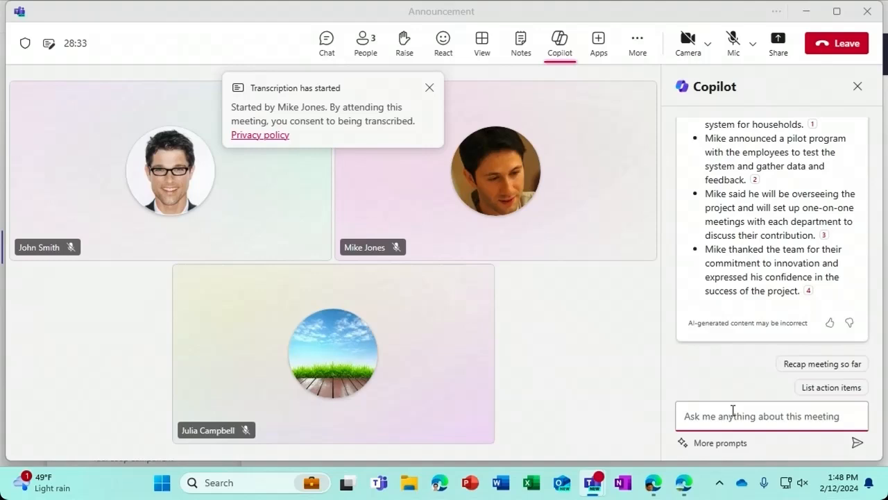
mouse_move(808, 300)
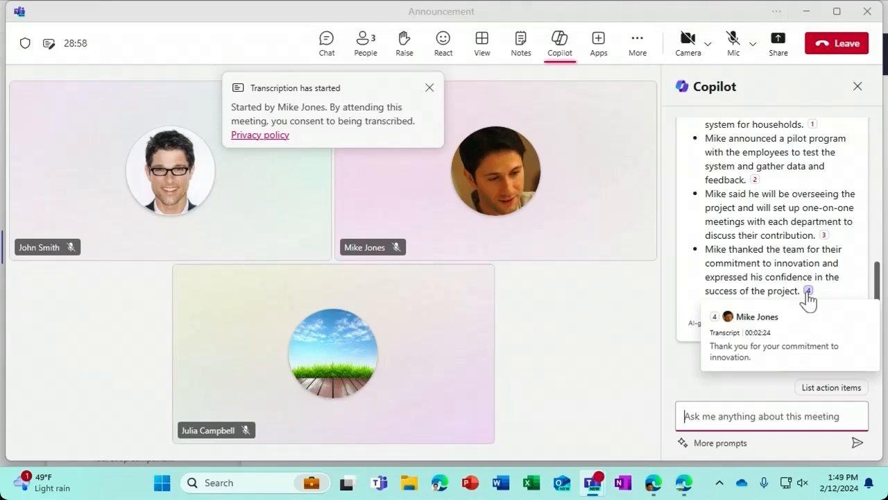
left_click(808, 292)
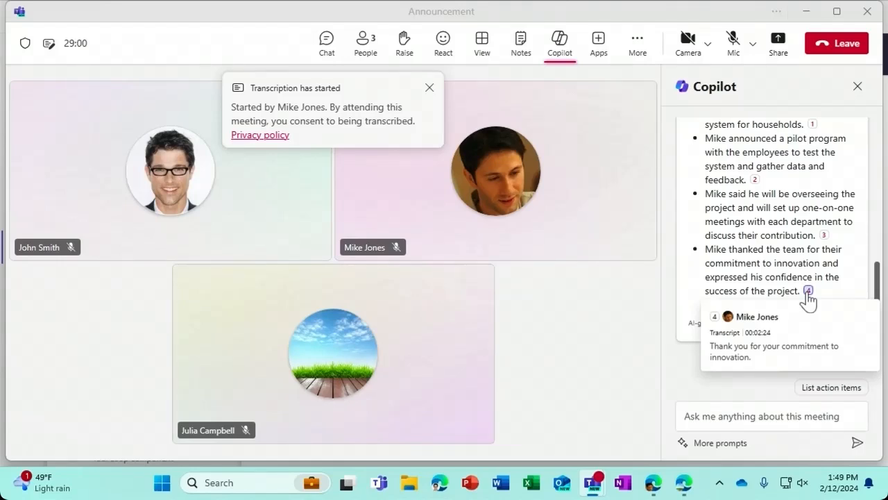
left_click(807, 292)
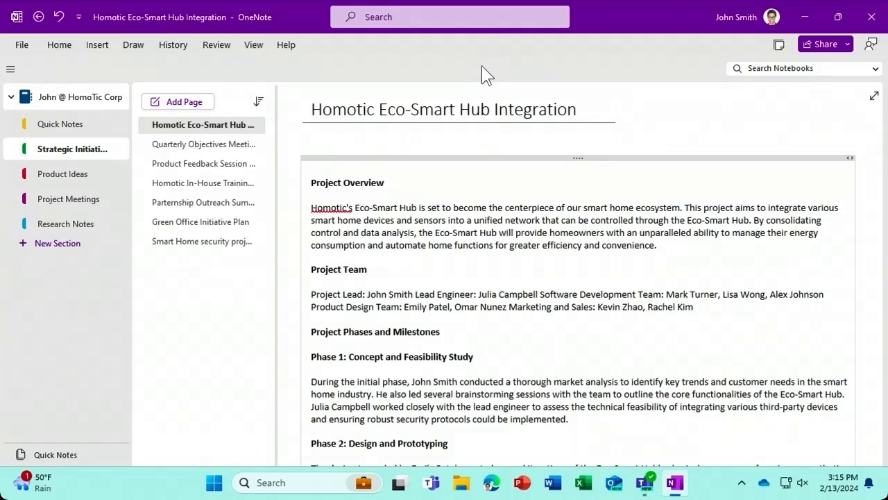
- Summarize the Homotic Eco-Smart Hub Integration note with Copilot and keep the Summary paragraph at the top
left_click(374, 160)
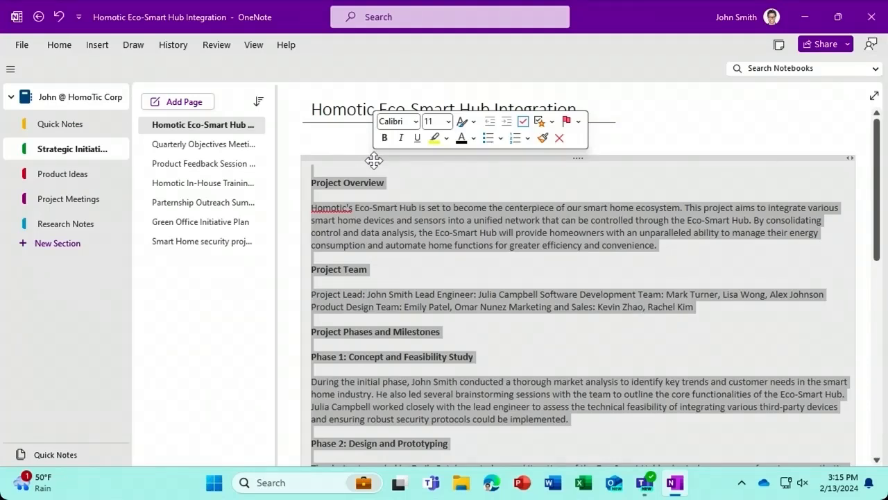
right_click(374, 160)
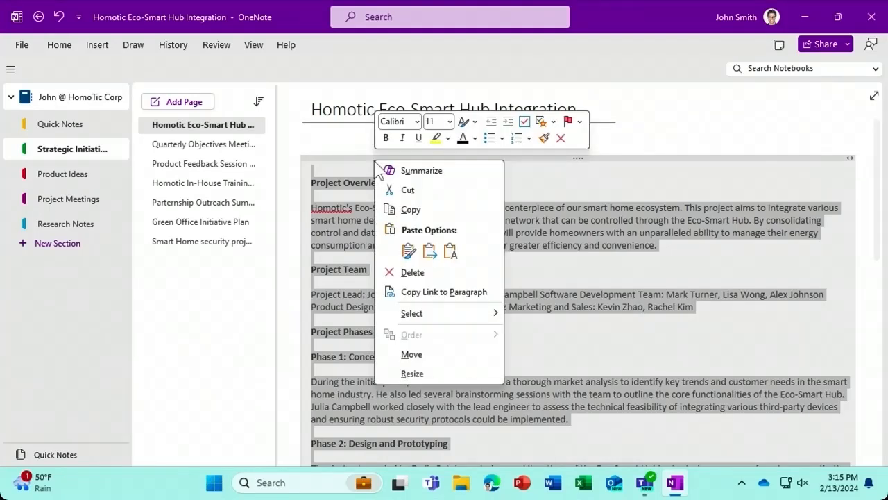
left_click(452, 175)
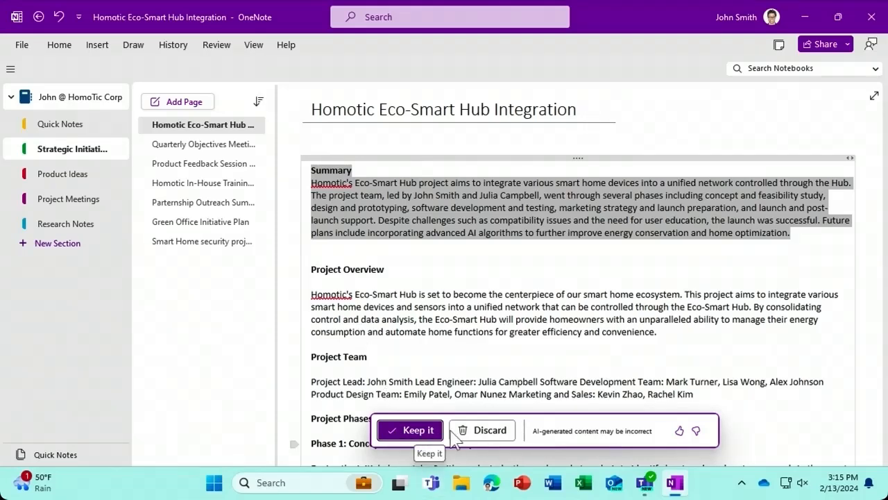
left_click(412, 430)
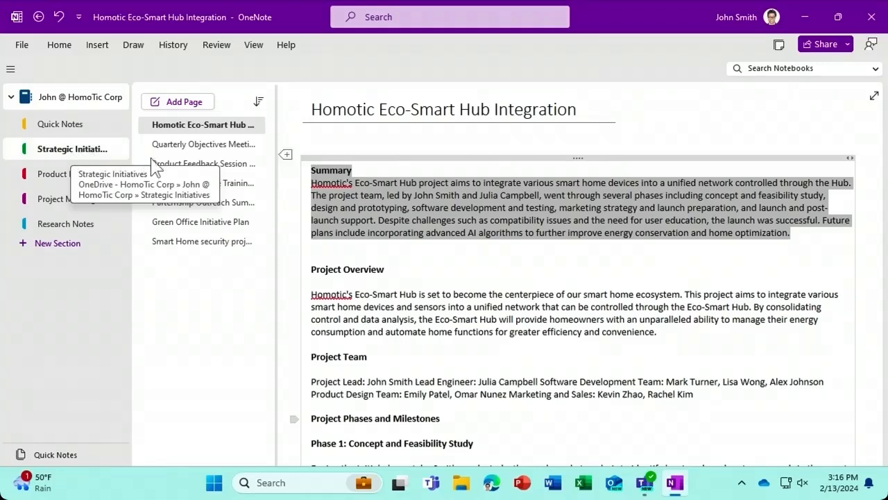
- Open OneNote's Copilot pane from Home and ask 'What are our top priortieis for Q1?'
left_click(303, 182)
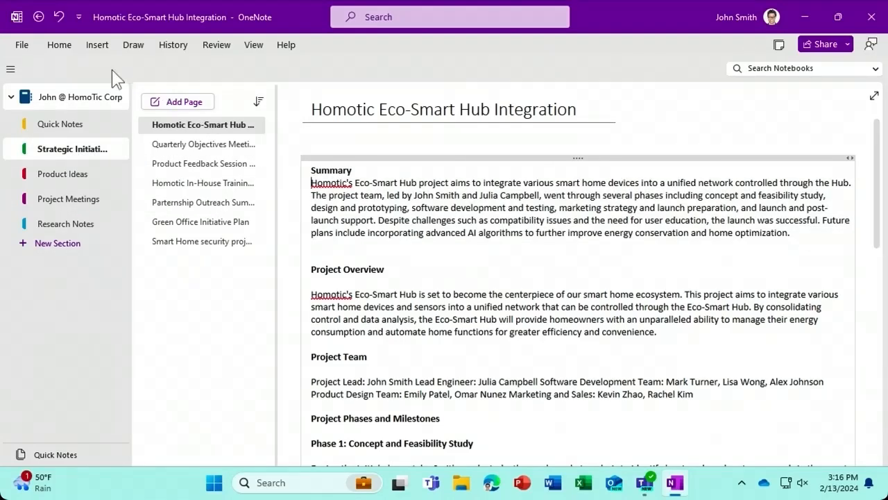
left_click(67, 47)
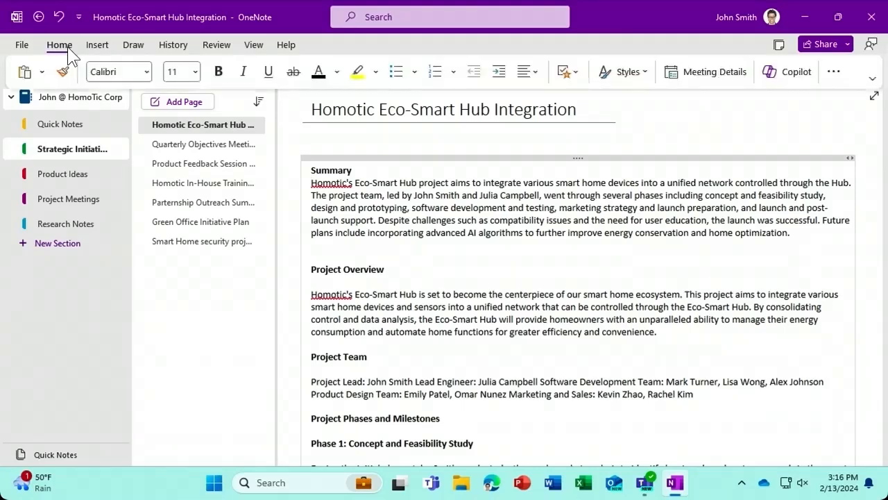
left_click(774, 75)
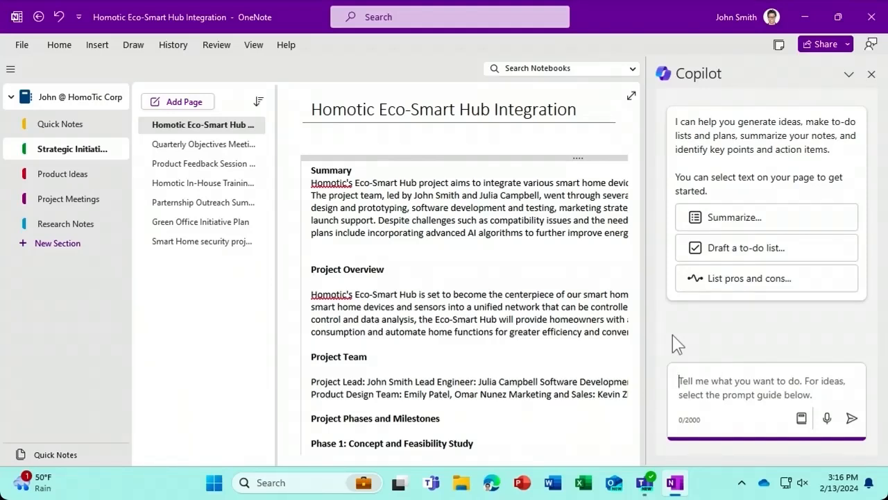
type("What are")
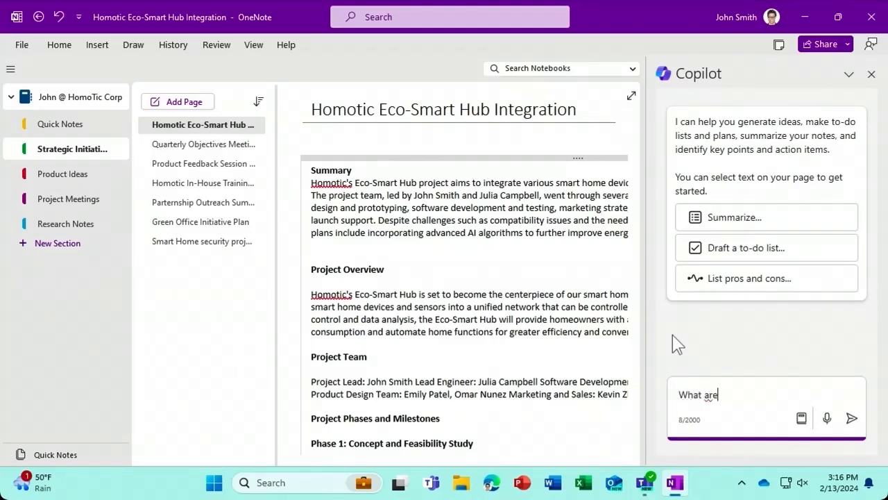
type(" our top prior")
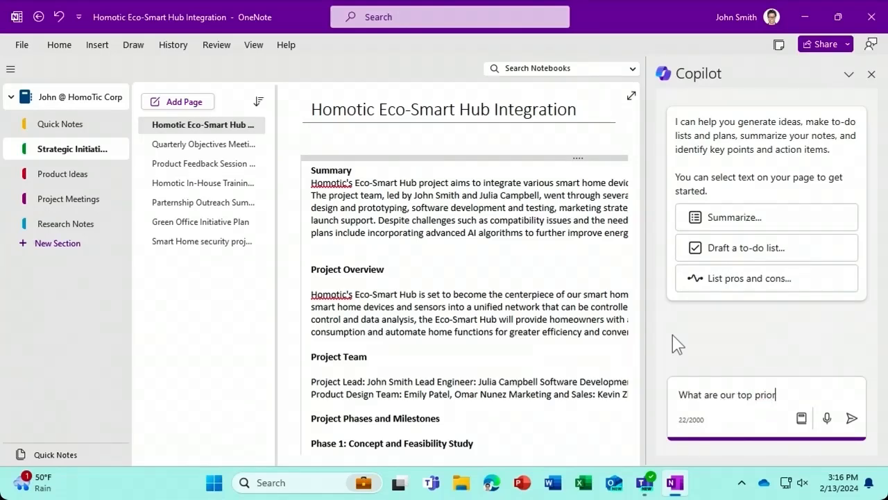
type("tieis for Q1?")
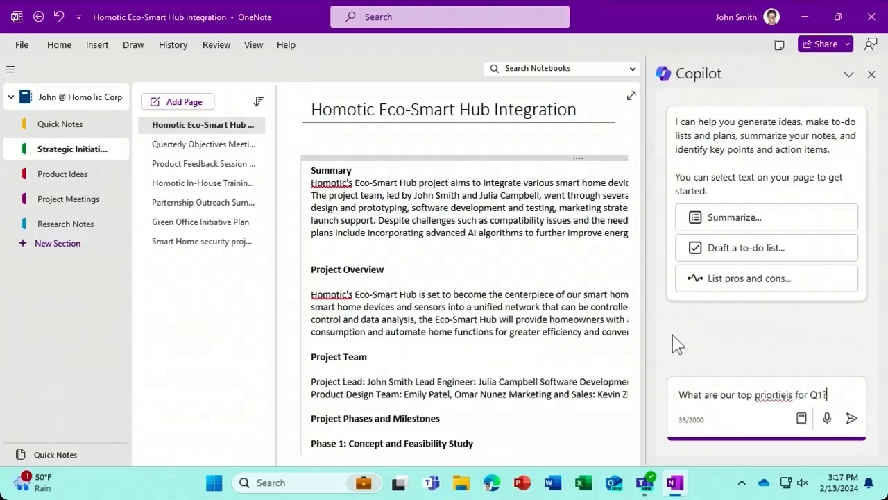
key("Return")
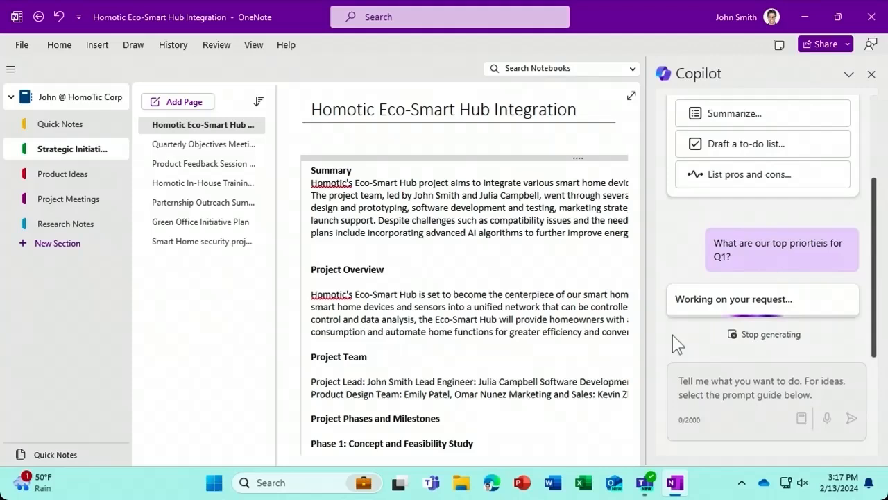
- Follow citation 1 in Copilot's Q1 priorities answer to the Quarterly Objectives Meeting Notes page
mouse_move(873, 272)
left_mouse_down()
mouse_move(875, 219)
mouse_move(877, 257)
left_mouse_up()
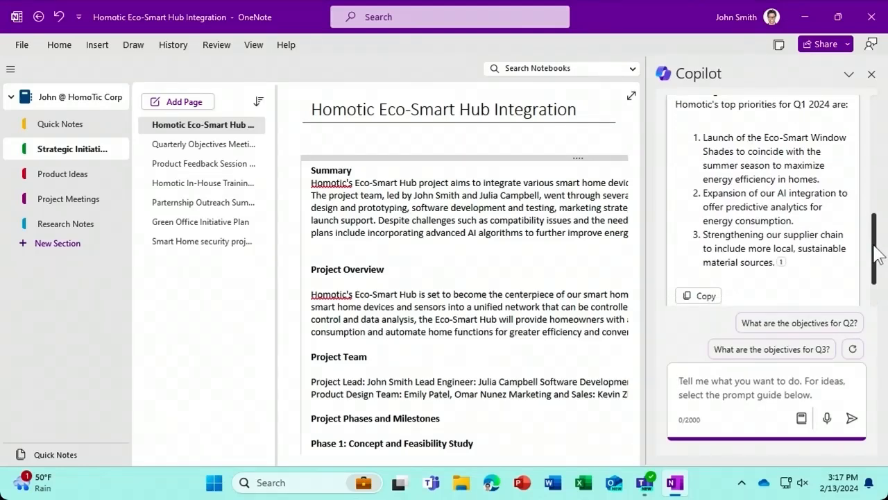
mouse_move(785, 272)
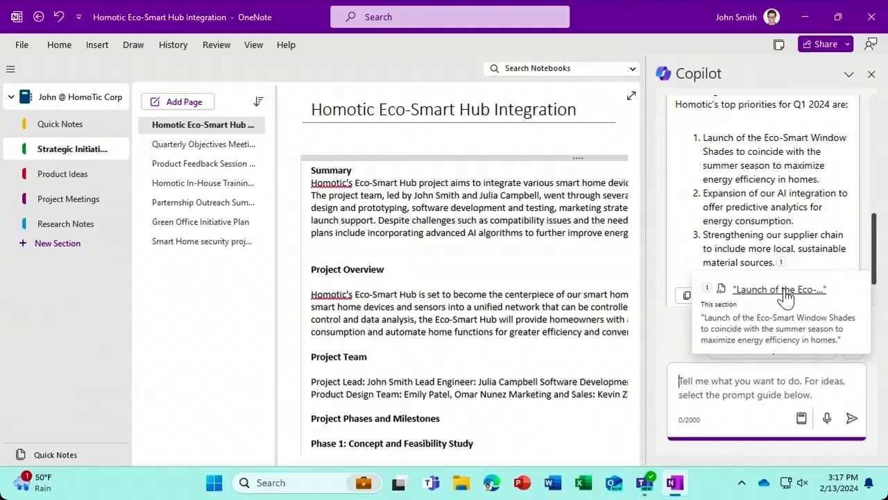
left_click(786, 296)
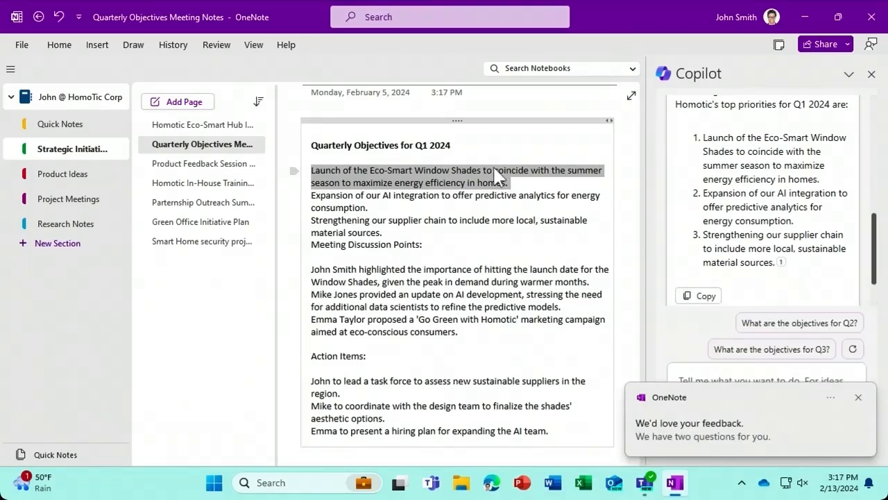
left_click(495, 155)
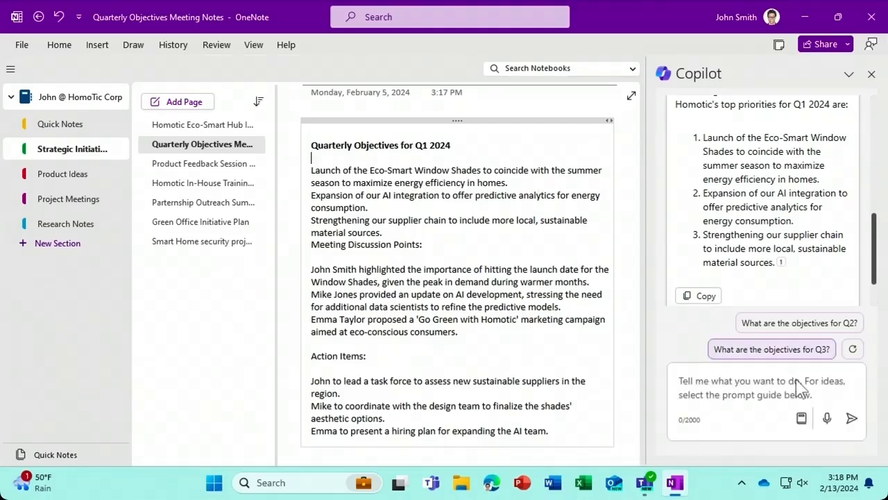
- Ask Copilot to 'List action items for this page' after glancing at the suggested prompts
left_click(801, 419)
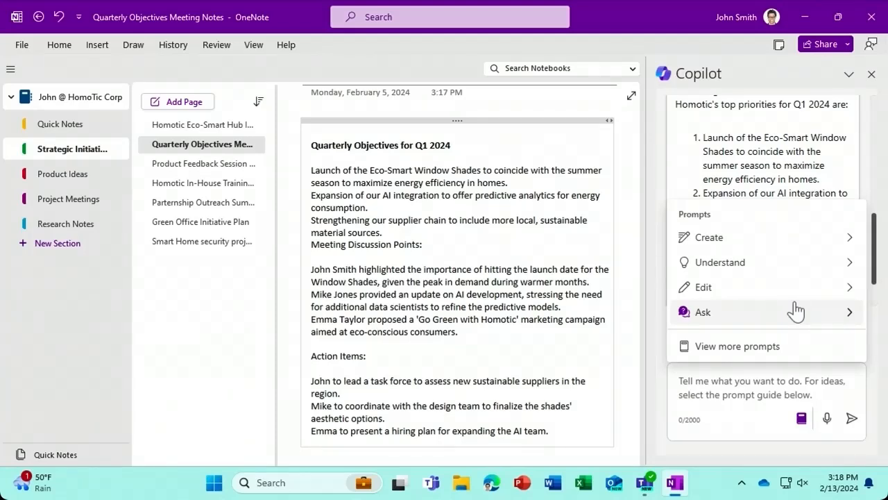
left_click(725, 390)
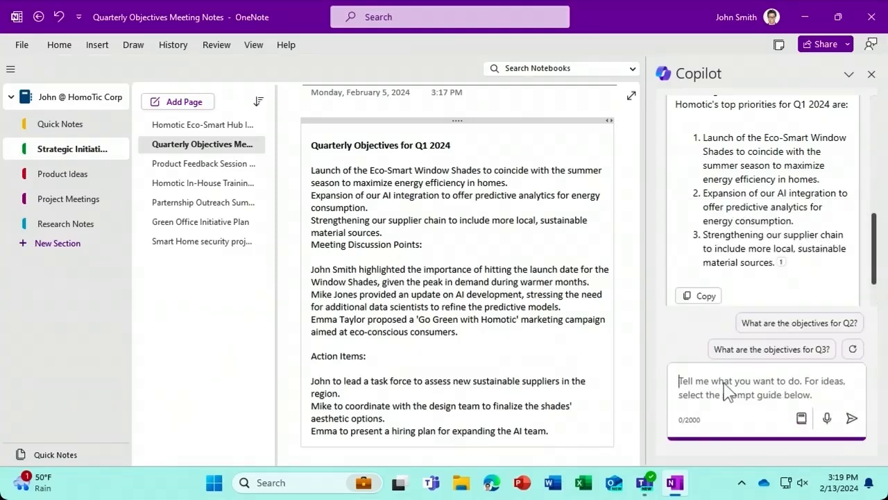
type("List action items fo")
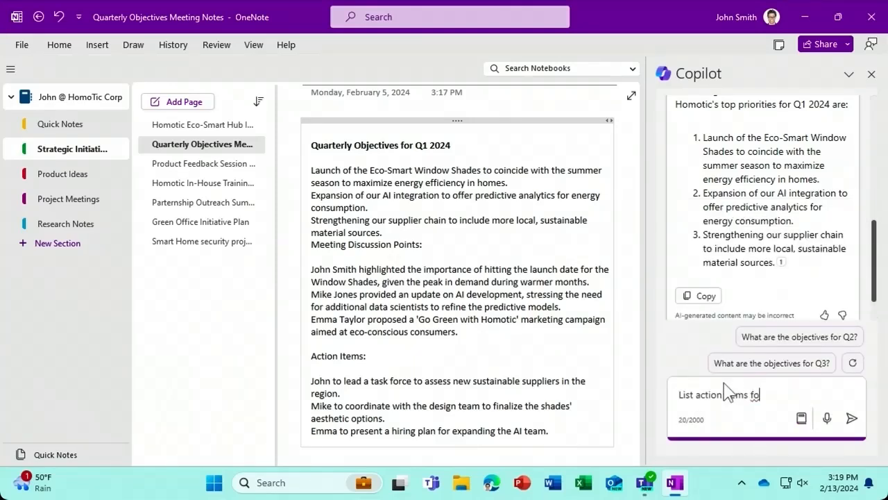
type("r this page")
key("Return")
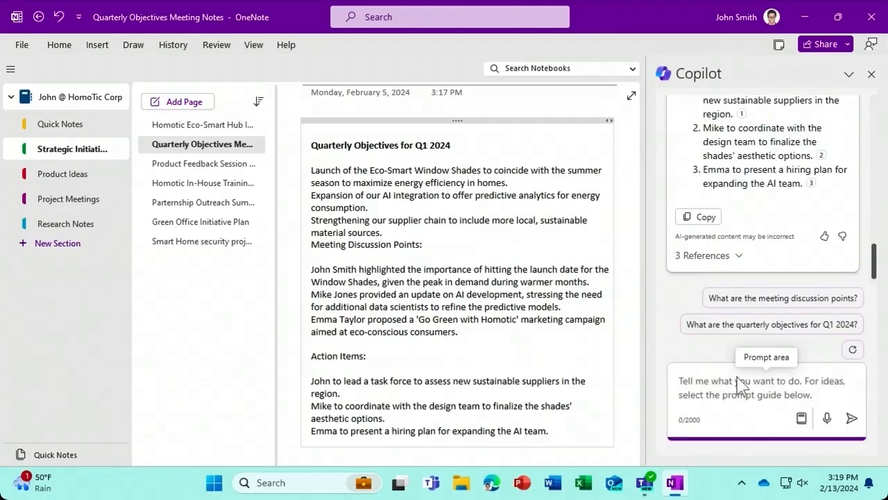
- Copy Copilot's three action items and paste them on a new line below the meeting notes
scroll(878, 267, "up", 1)
mouse_move(875, 267)
left_mouse_down()
mouse_move(876, 251)
mouse_move(871, 261)
left_mouse_up()
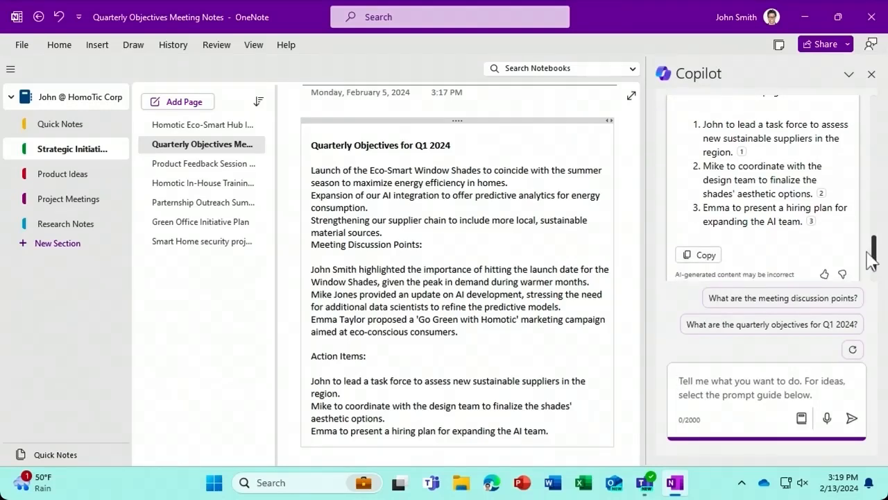
left_click(705, 256)
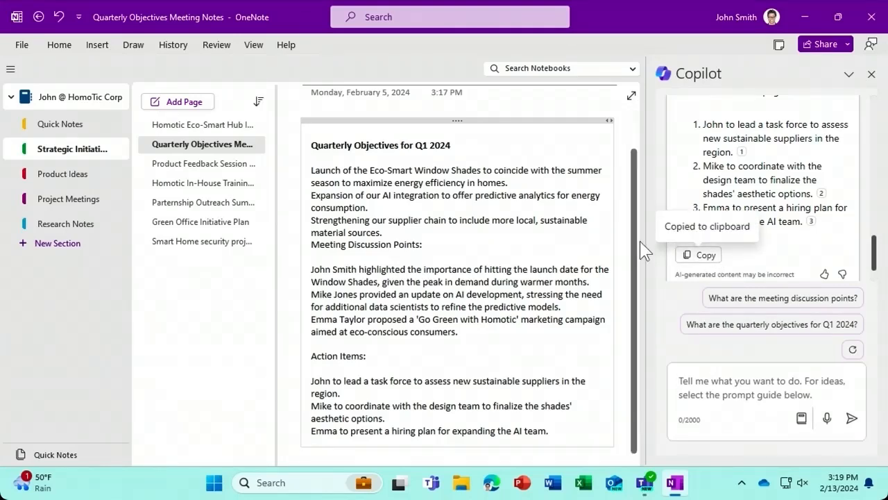
key("Return")
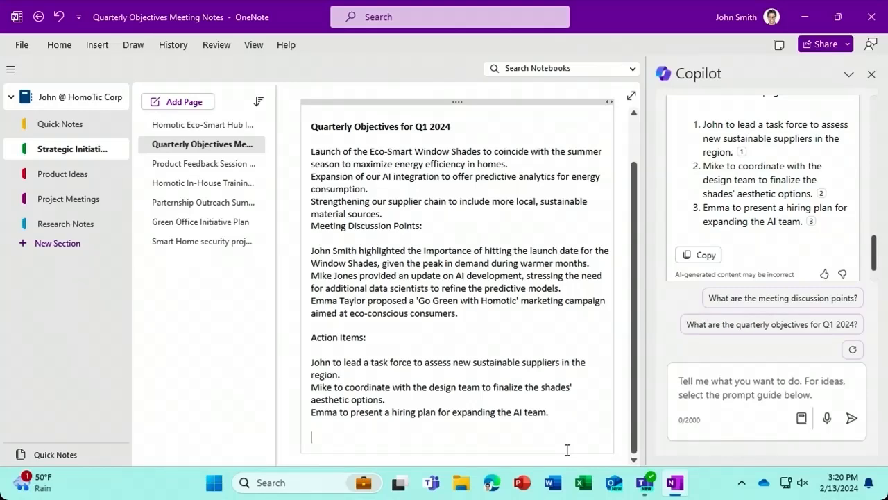
key("ctrl+v")
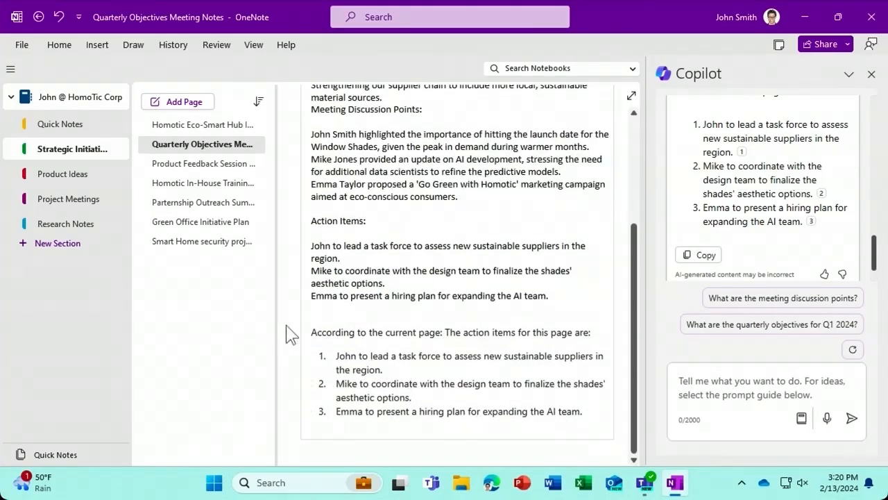
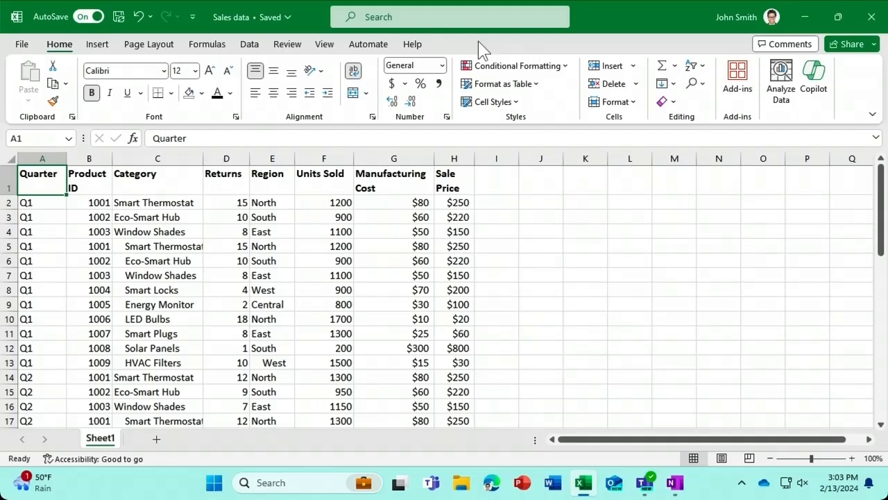
- Open and widen the Copilot pane, then convert range A1:H49 into table Table1
left_click(816, 93)
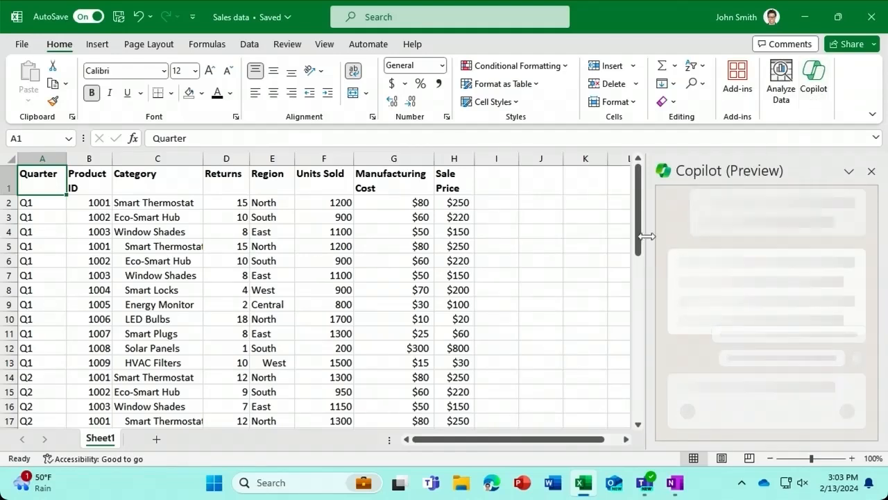
left_click_drag(645, 236, 581, 236)
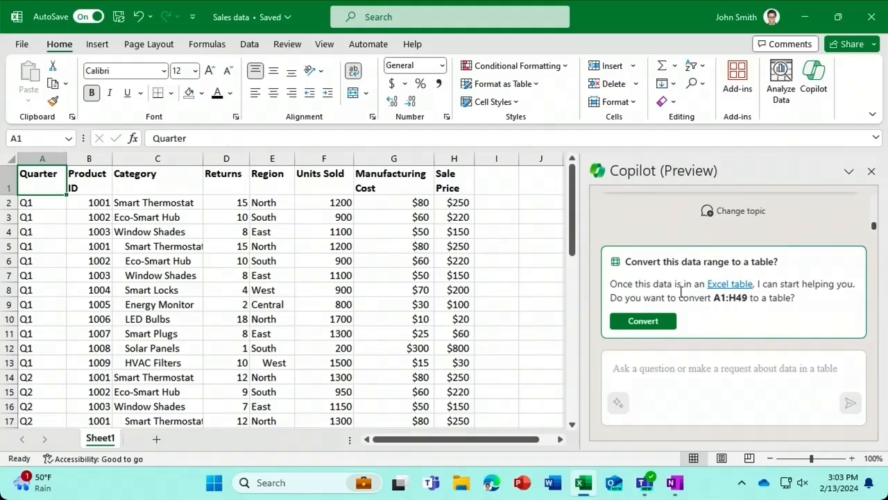
left_click(657, 326)
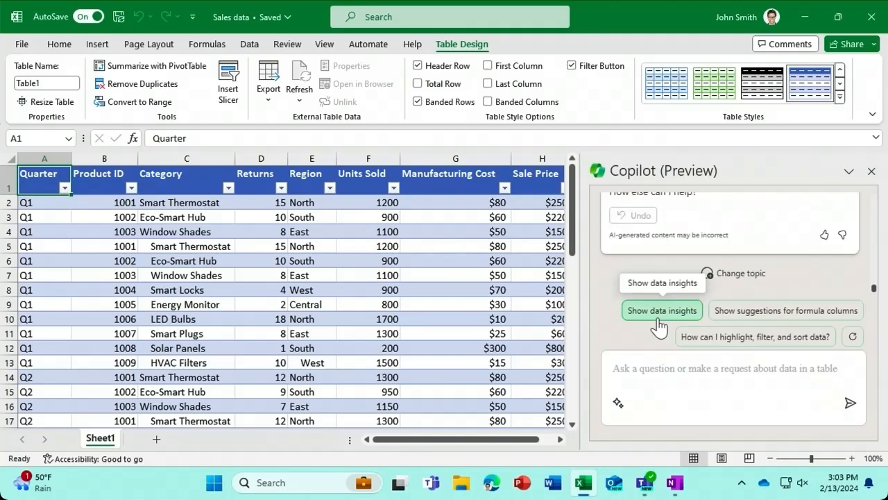
- Request Copilot data insights and add the Returns by Product ID chart to new Sheet2
left_click(657, 318)
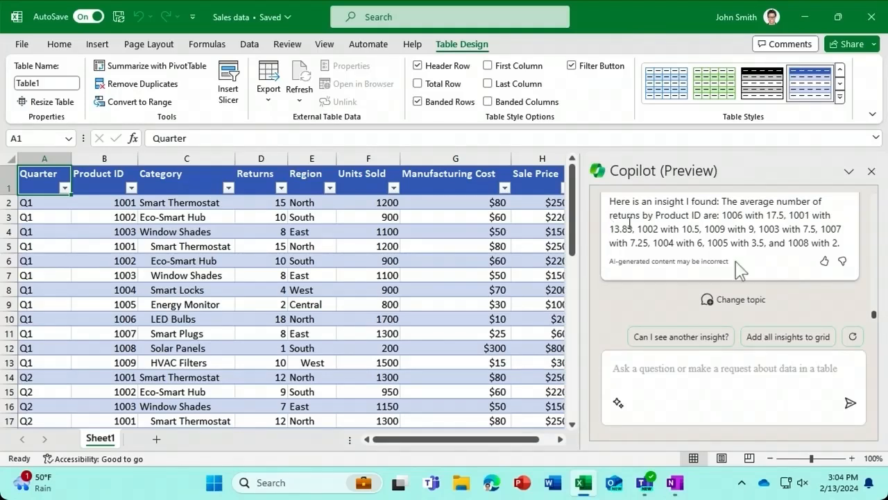
scroll(874, 319, "up", 1)
scroll(874, 319, "up", 5)
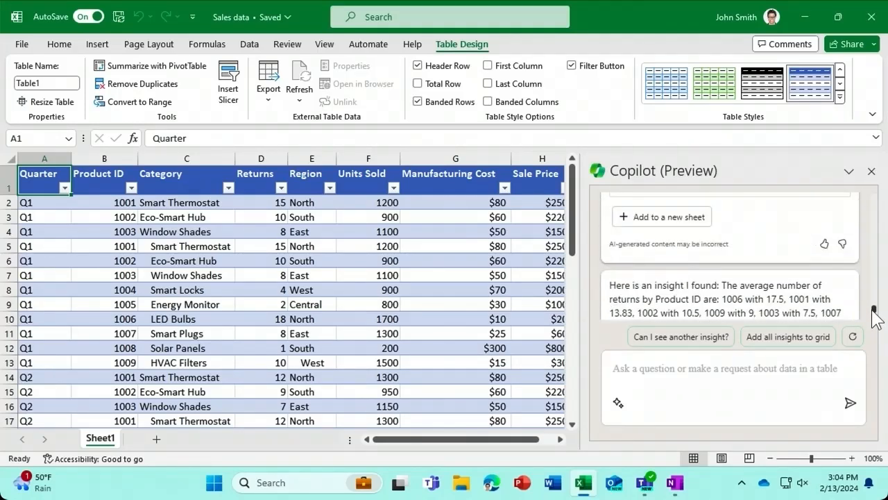
scroll(874, 305, "up", 2)
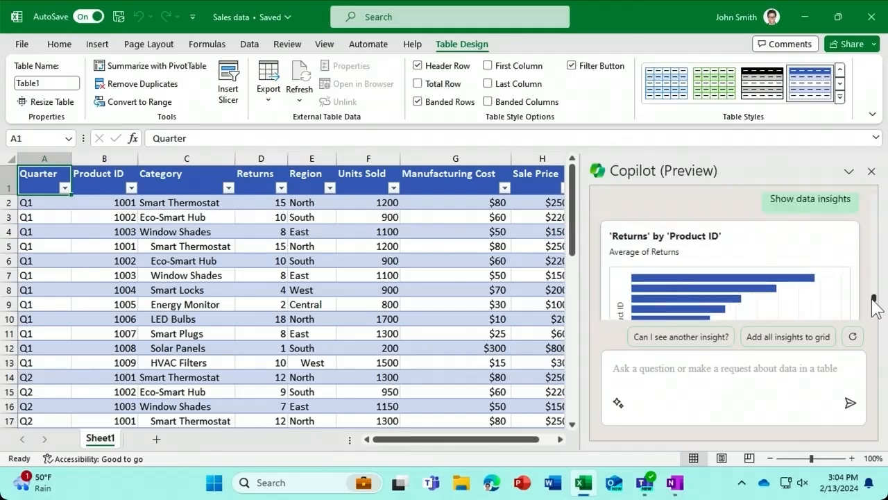
scroll(873, 305, "down", 1)
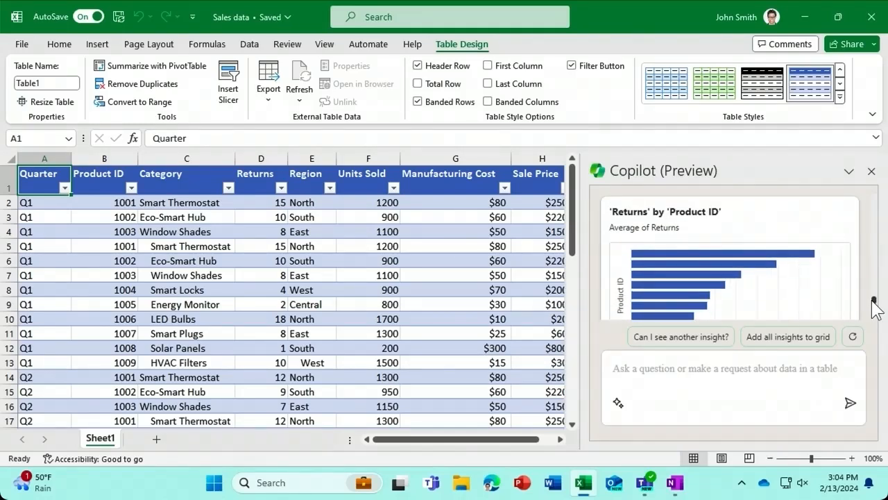
scroll(874, 309, "down", 2)
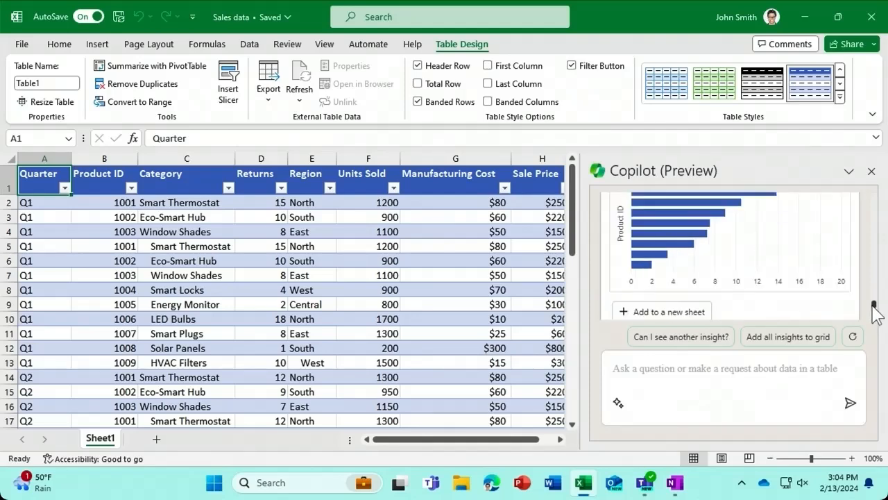
scroll(873, 308, "down", 1)
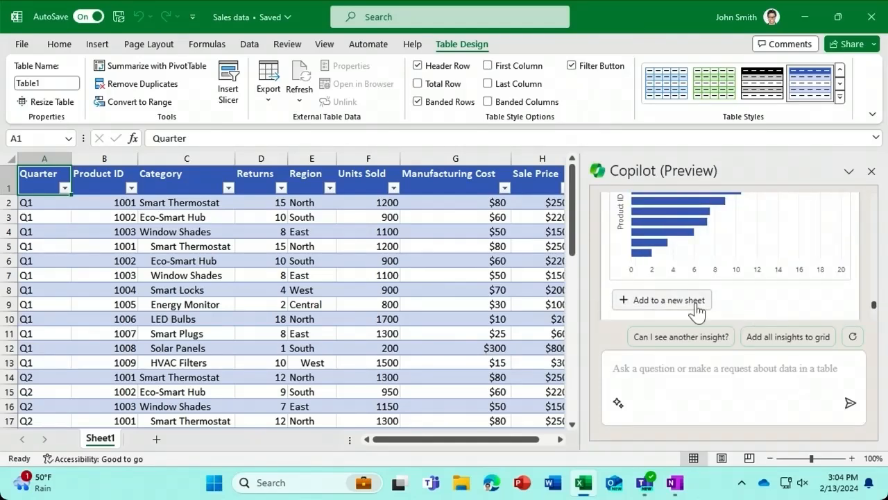
left_click_drag(693, 305, 695, 302)
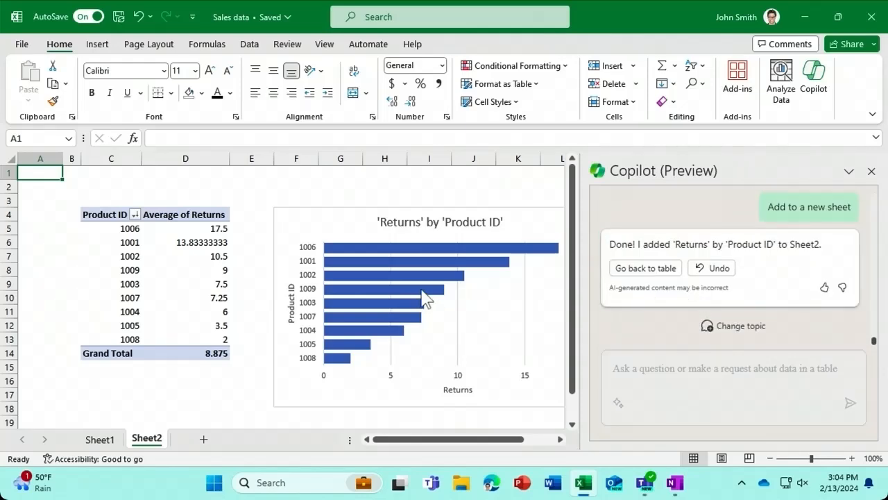
mouse_move(424, 297)
- Add all Copilot insights to a new Sheet3, review them, then return to Sheet1
left_click(102, 439)
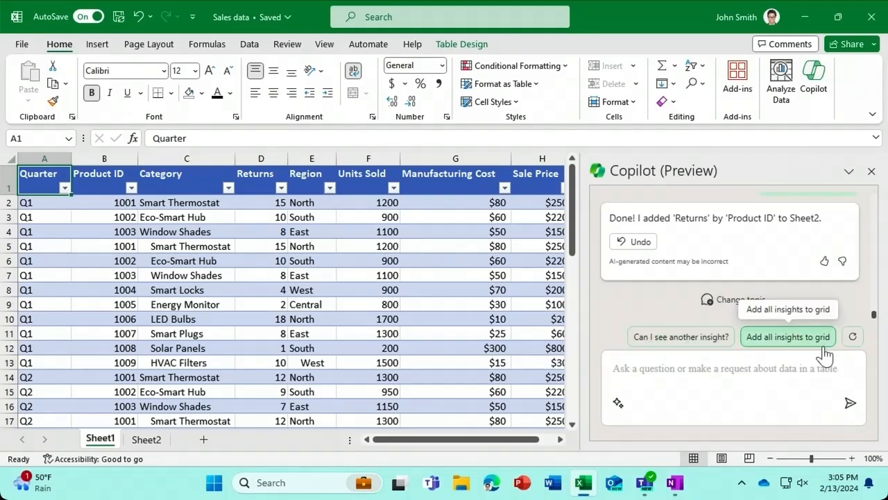
left_click(788, 337)
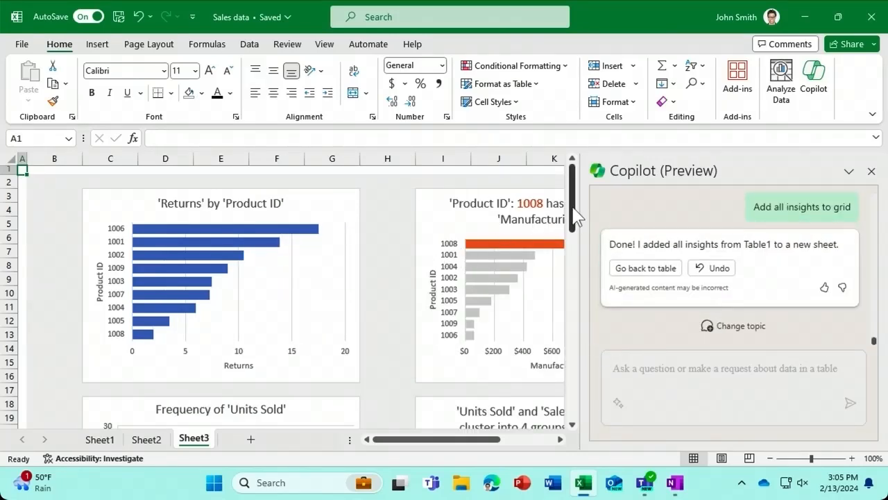
left_click_drag(574, 216, 569, 392)
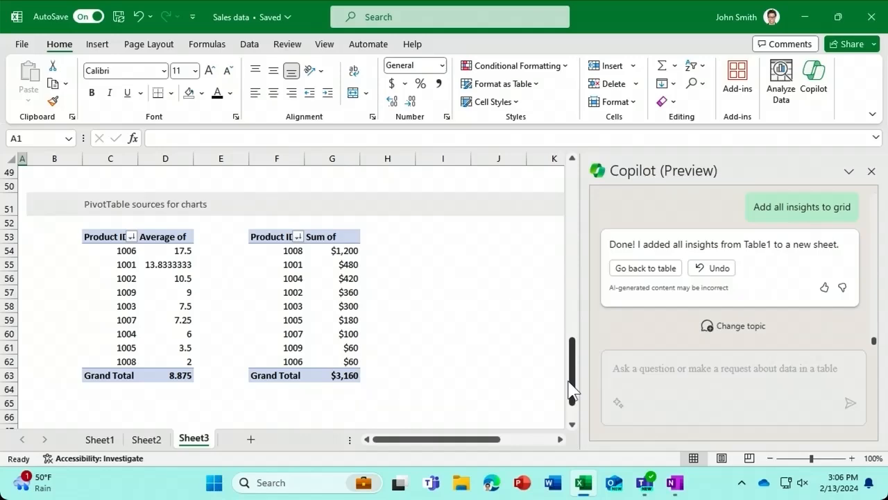
left_click_drag(570, 392, 571, 396)
left_click(103, 441)
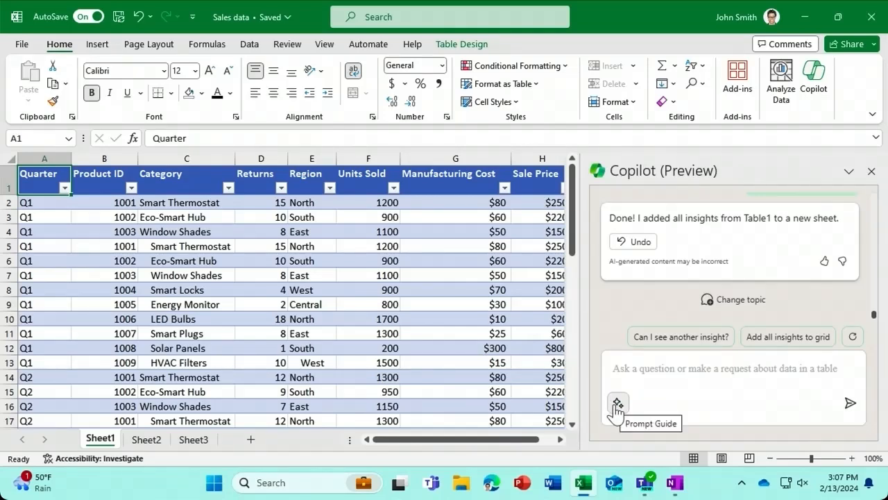
- Use Copilot's Highlight data prompt to highlight entries with more than 1000 units sold
left_click(616, 404)
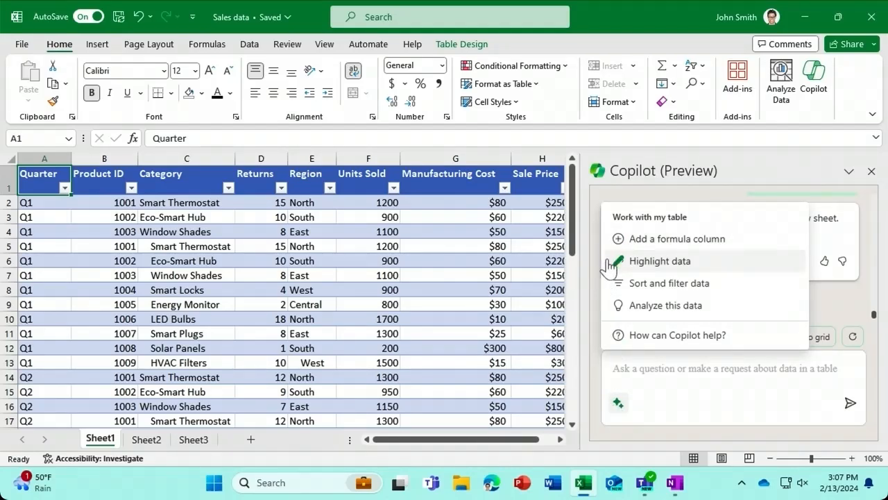
left_click(609, 308)
left_click(650, 260)
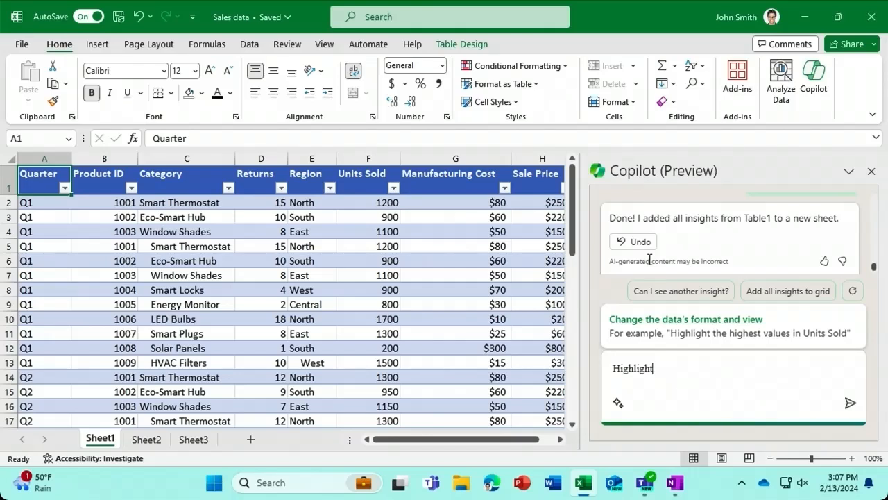
type("all entries with more than")
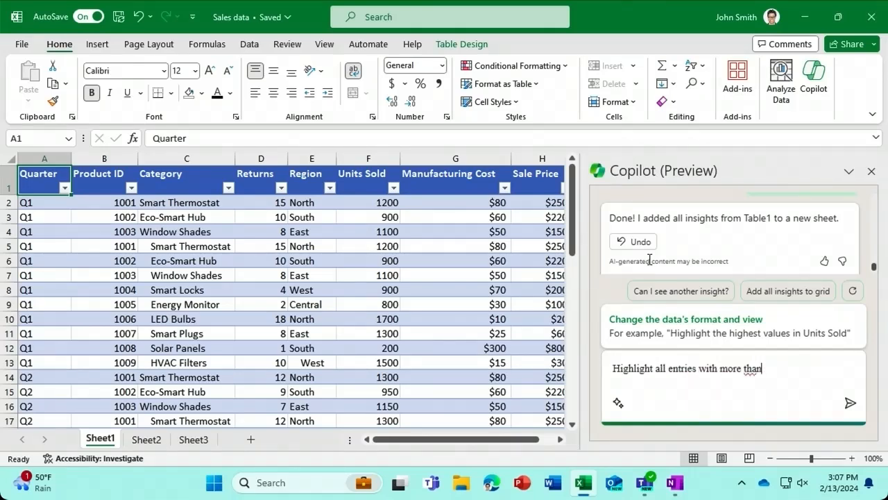
type(" 1000 units sold")
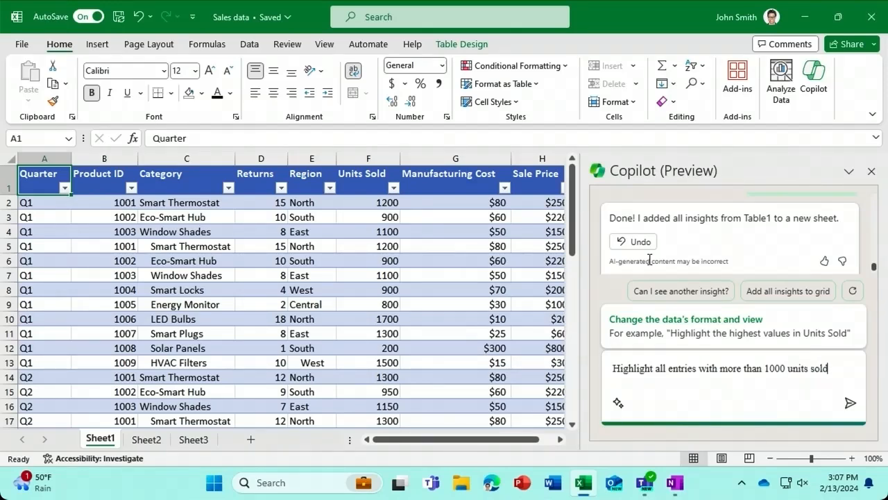
key("Return")
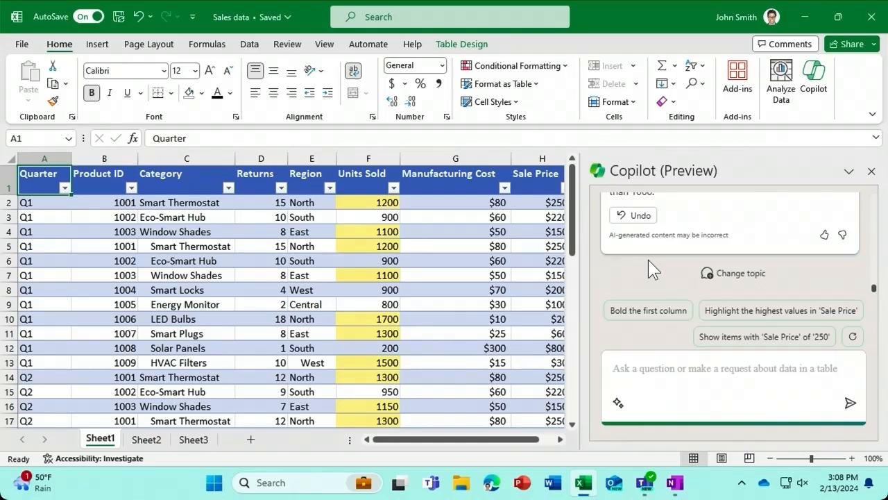
- Ask Copilot to 'sort the data by sales price'
type("sort the da")
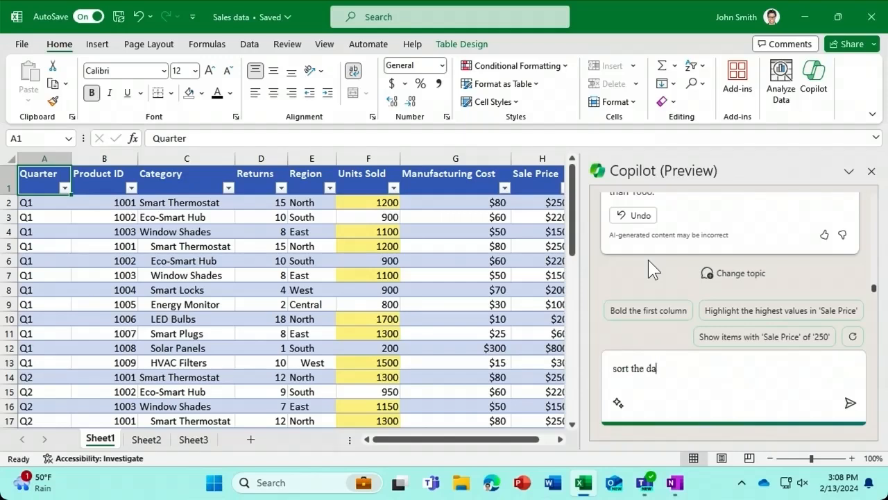
type("ta by sales price")
key("Return")
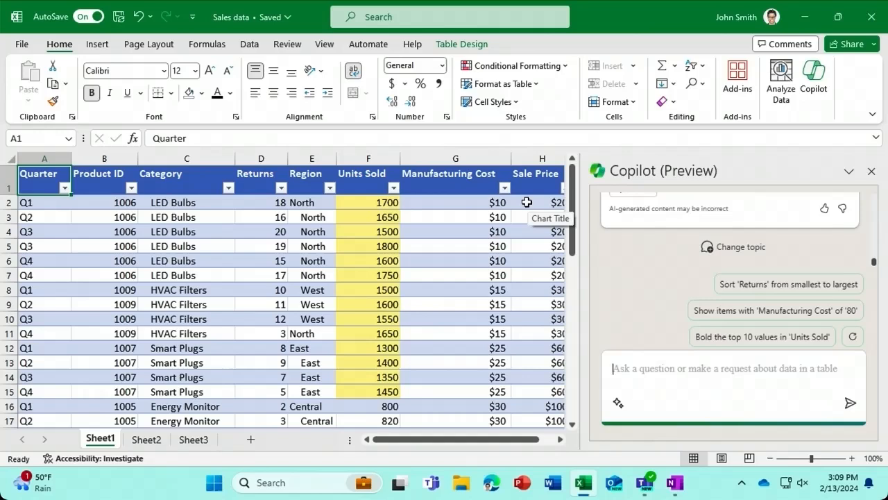
- Ask Copilot to filter the table to show Smart Thermostat figures only
type("Filter ")
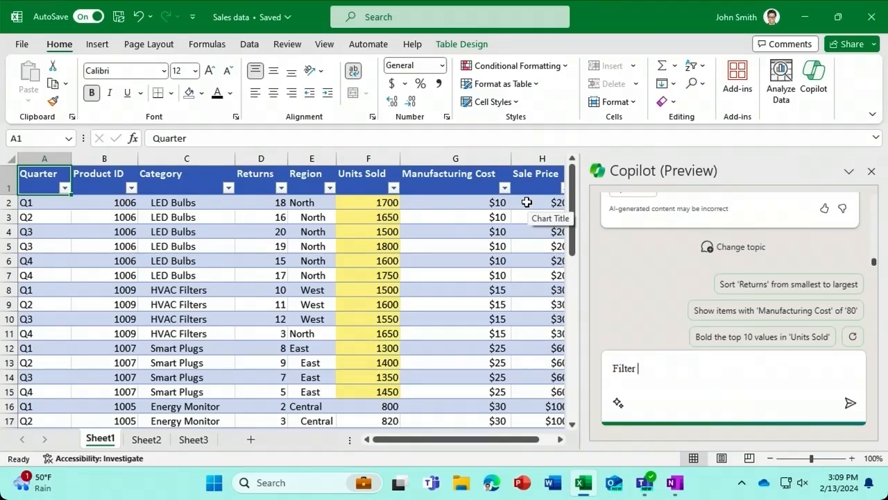
type("the table to show f")
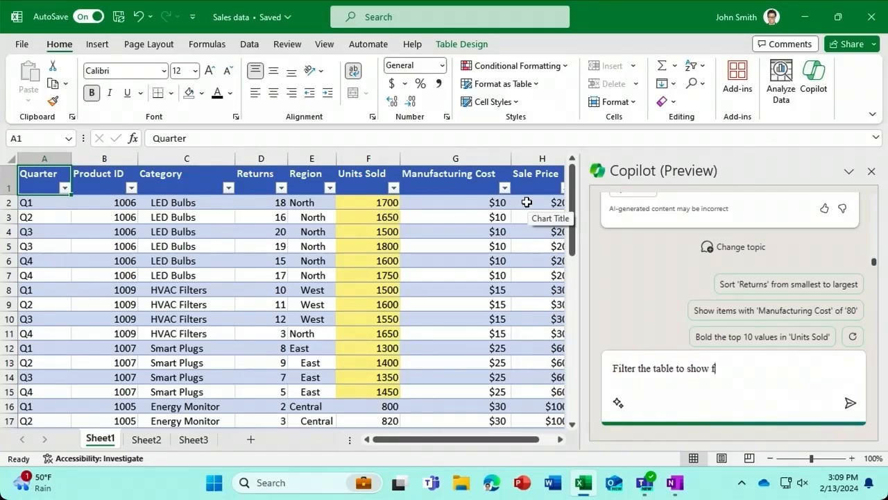
type("igures for smart thermmosta")
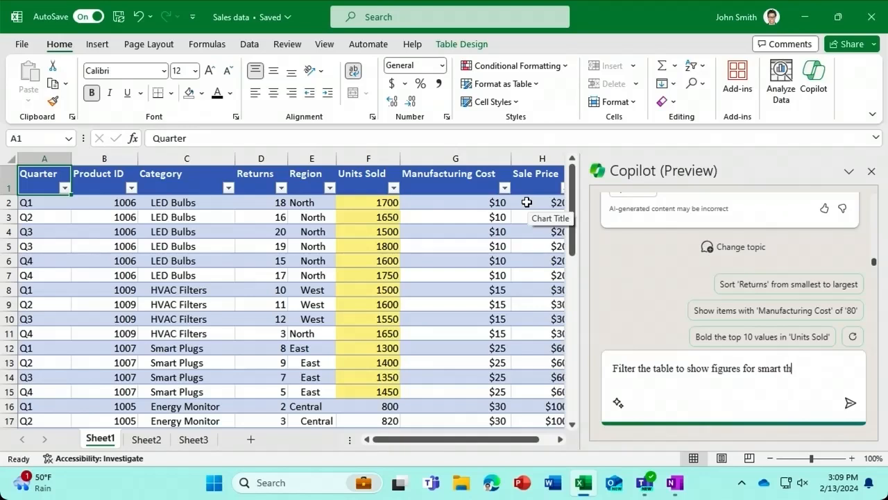
key("BackSpace")
key("BackSpace")
key("BackSpace")
key("BackSpace")
key("BackSpace")
type("ostat only")
key("Return")
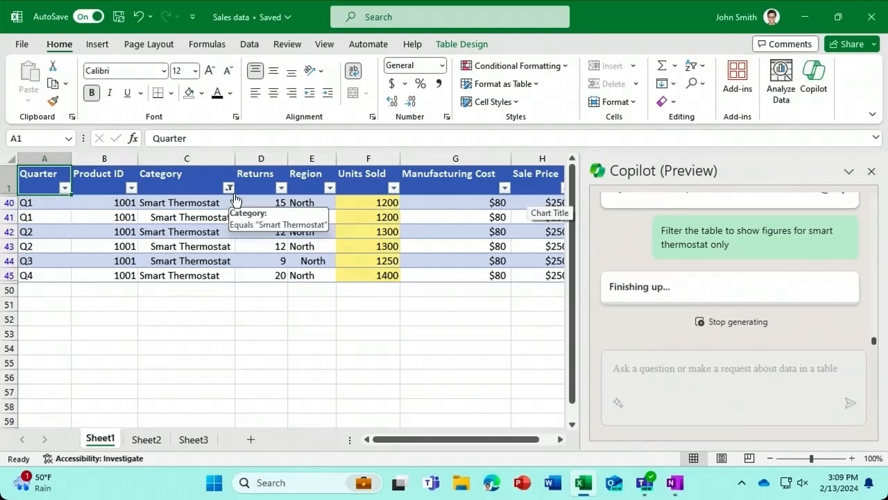
- Undo Copilot's last change so all sales rows show again
scroll(876, 290, "up", 1)
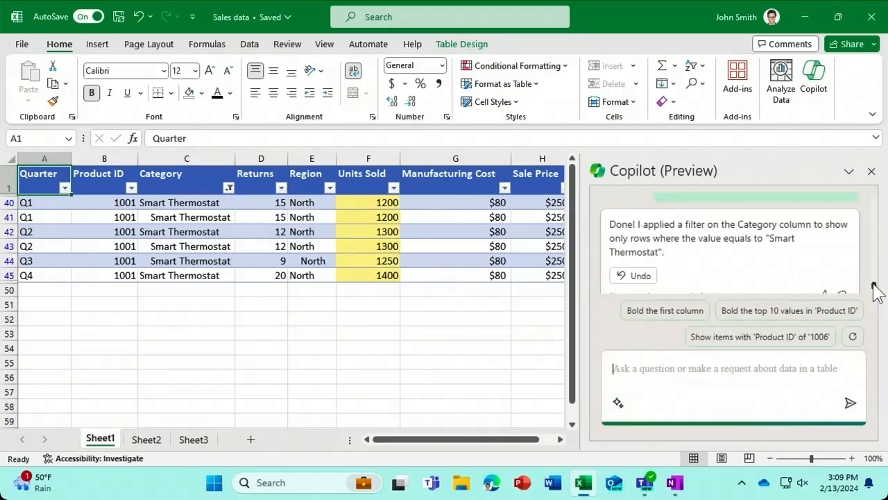
left_click(640, 279)
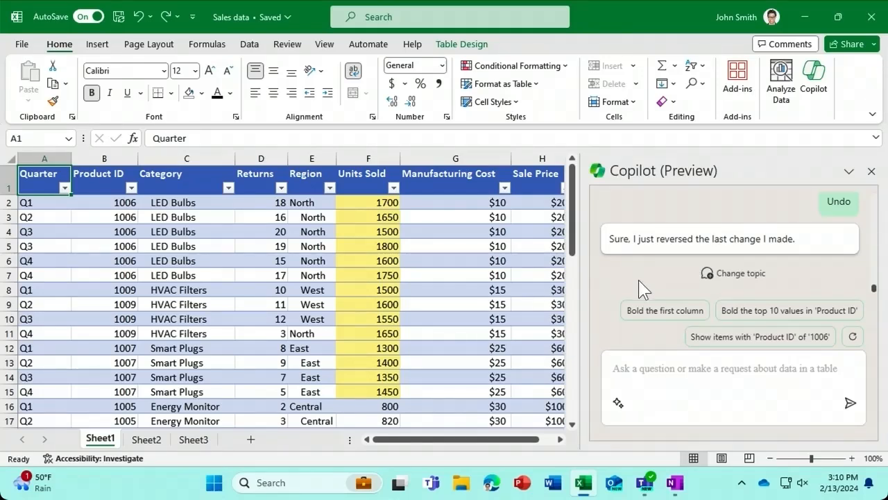
left_click(618, 369)
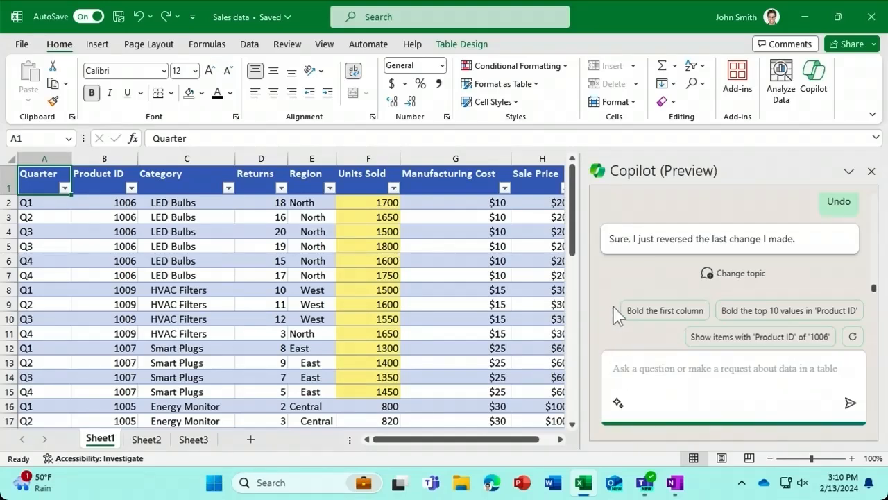
- Request a Revenue column from units sold, sales price and manufacturing cost, and view its formula explanation
type("Ad")
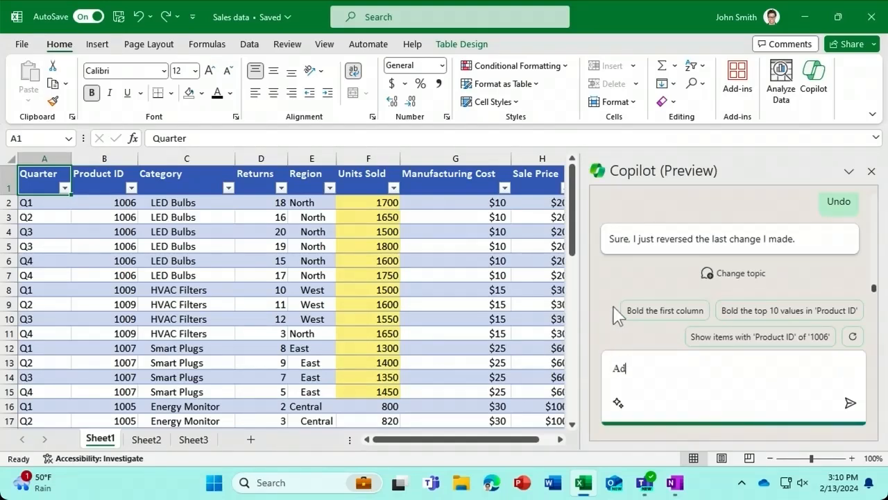
type("d a revenue column t")
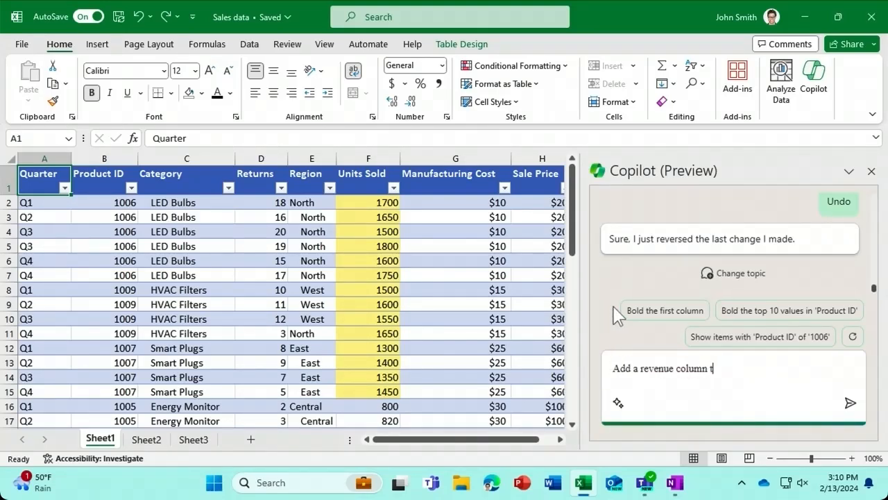
type("aking into account ")
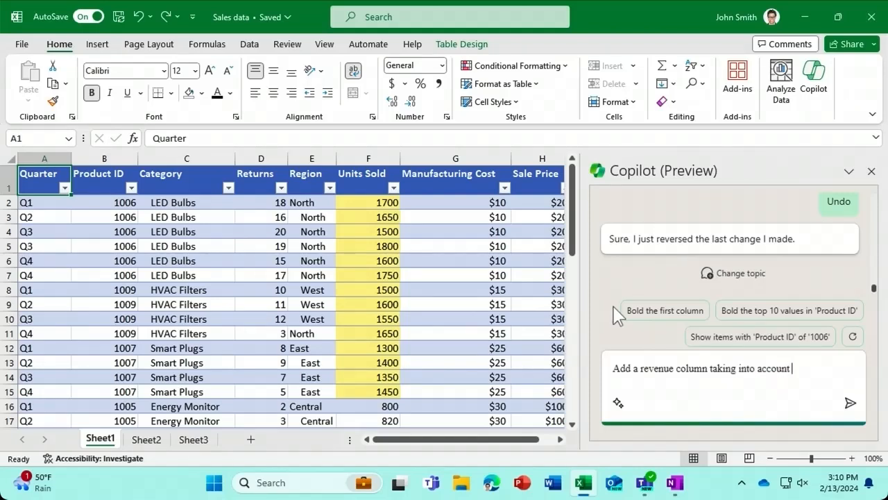
type("units sold, sales price, and manu")
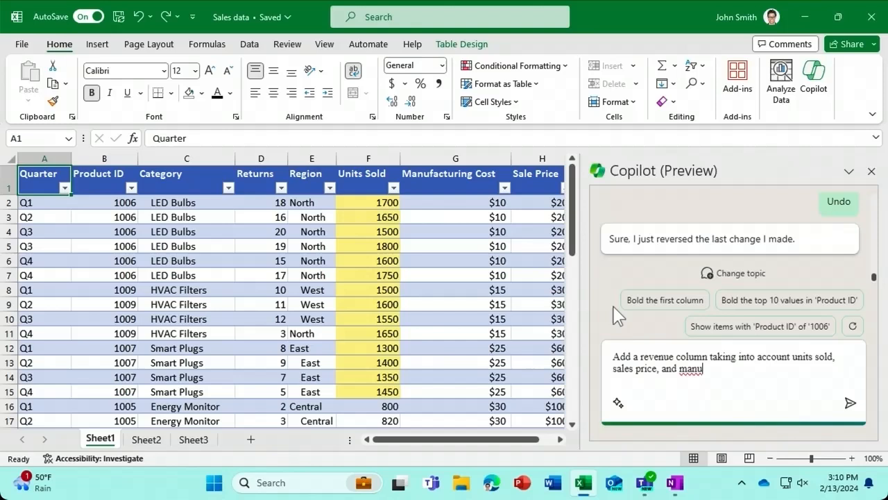
type("facturing cost")
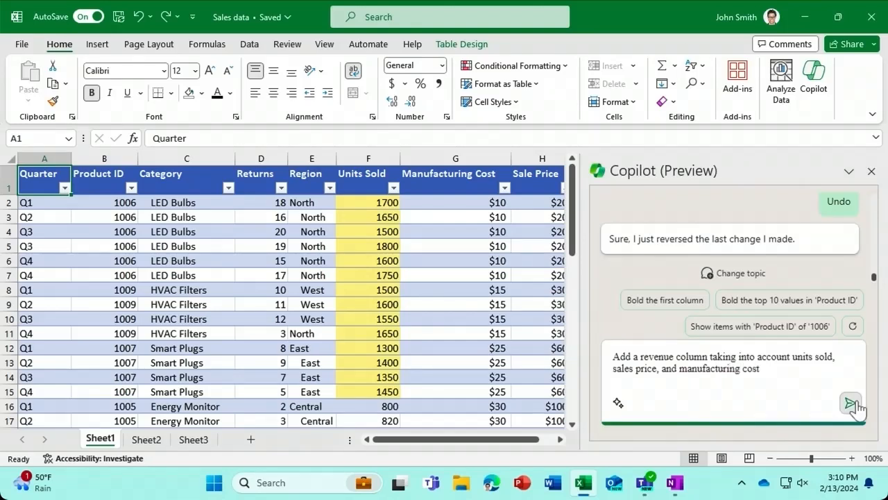
left_click(850, 402)
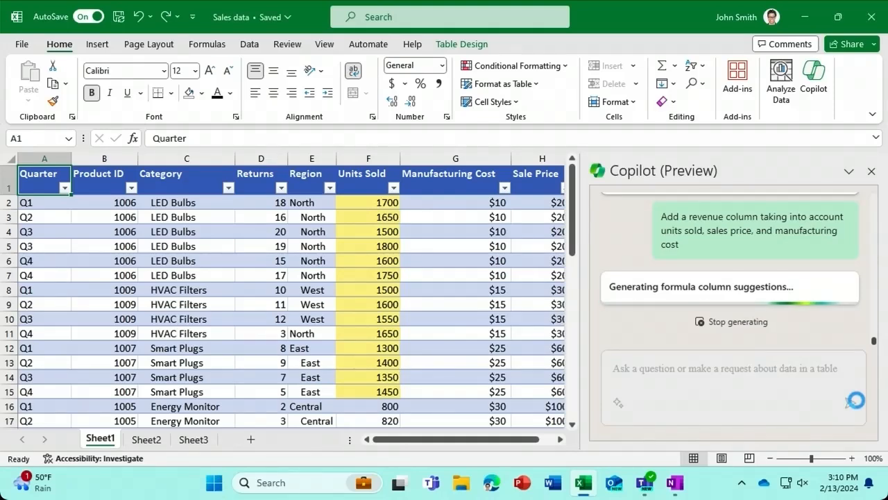
scroll(875, 316, "up", 5)
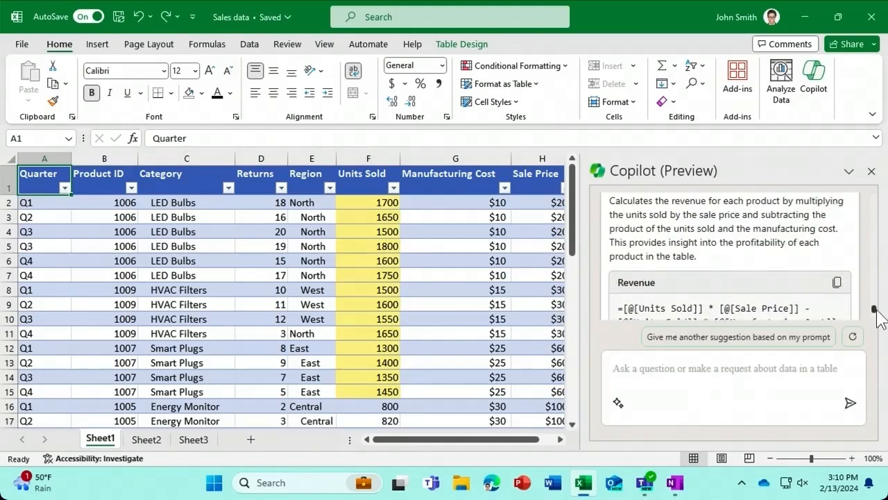
scroll(875, 308, "down", 1)
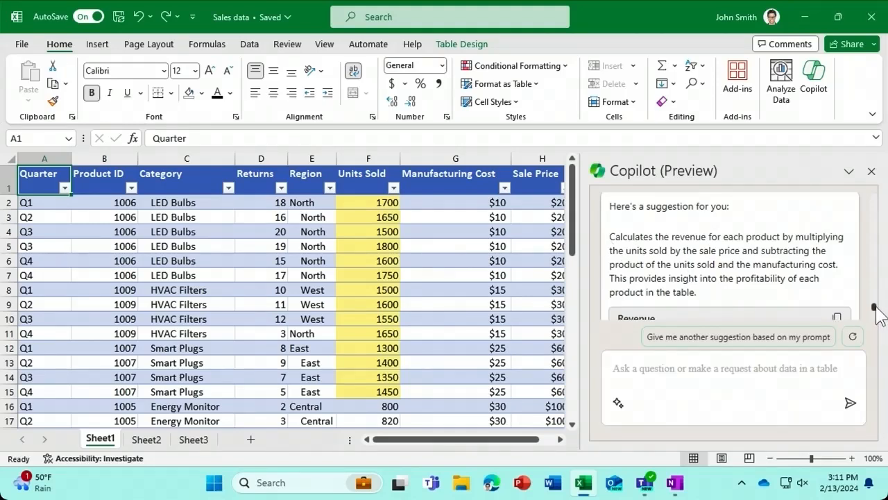
scroll(875, 311, "down", 2)
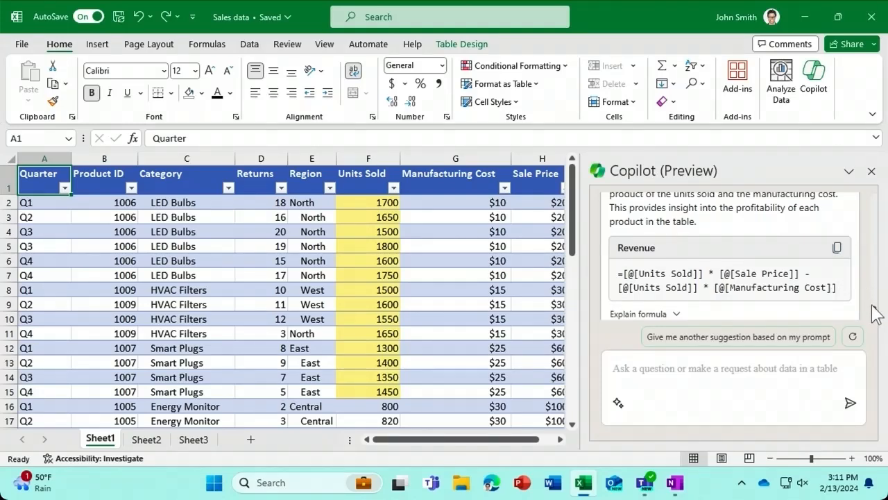
scroll(873, 313, "down", 1)
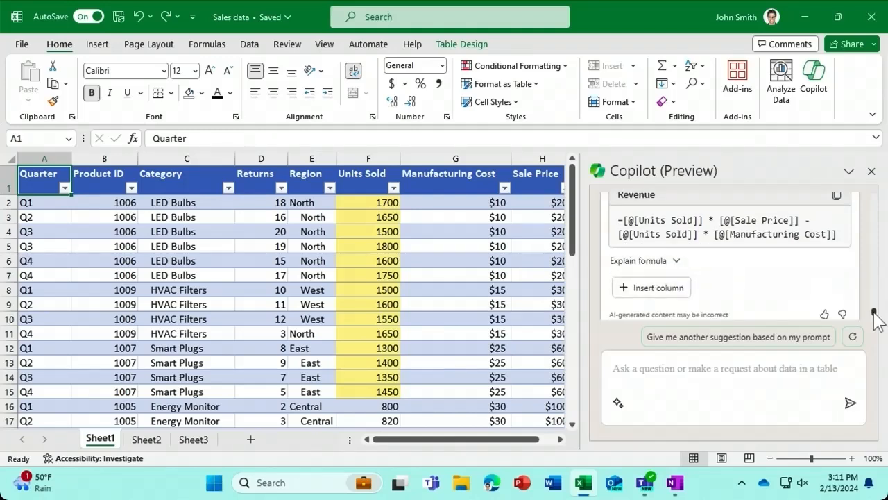
left_click(675, 266)
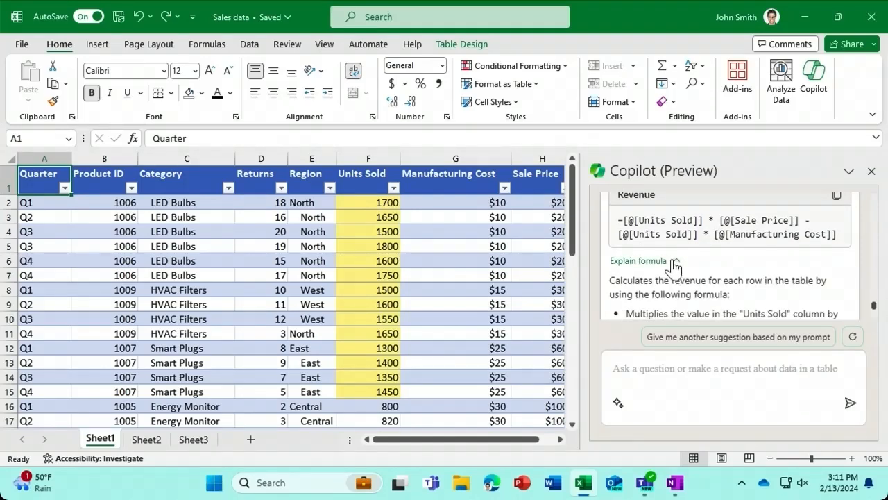
scroll(874, 309, "down", 2)
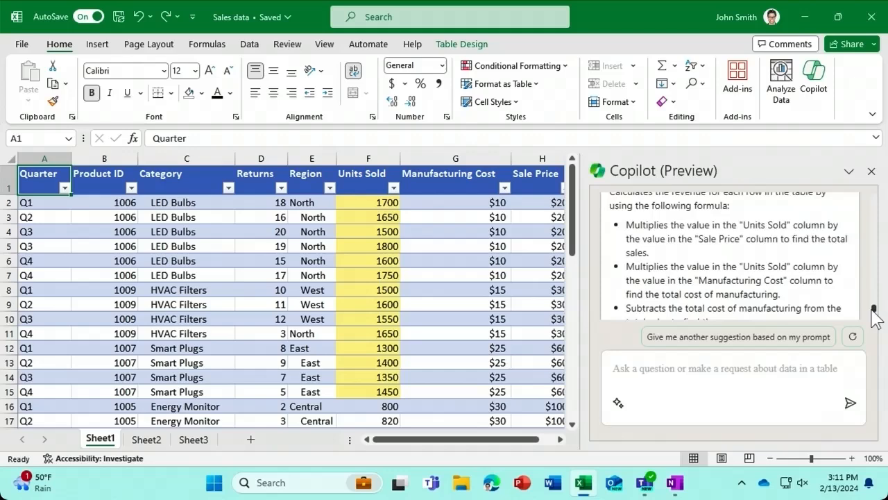
scroll(874, 314, "down", 2)
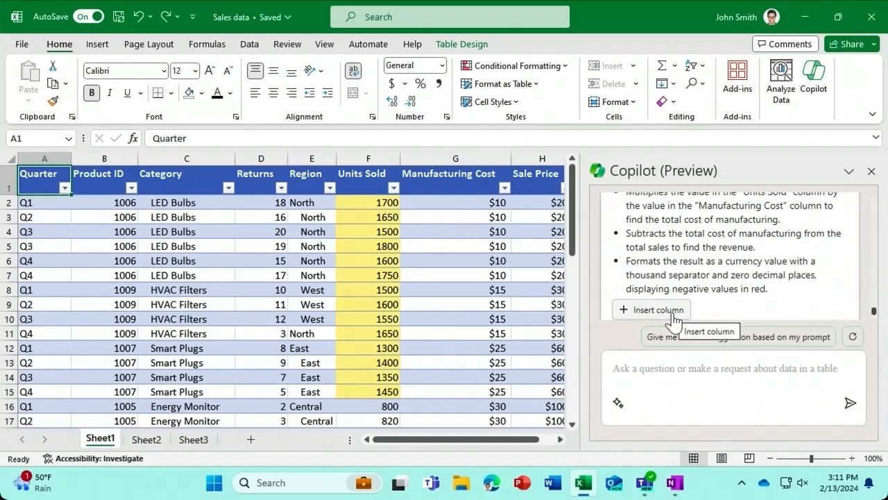
left_click(673, 318)
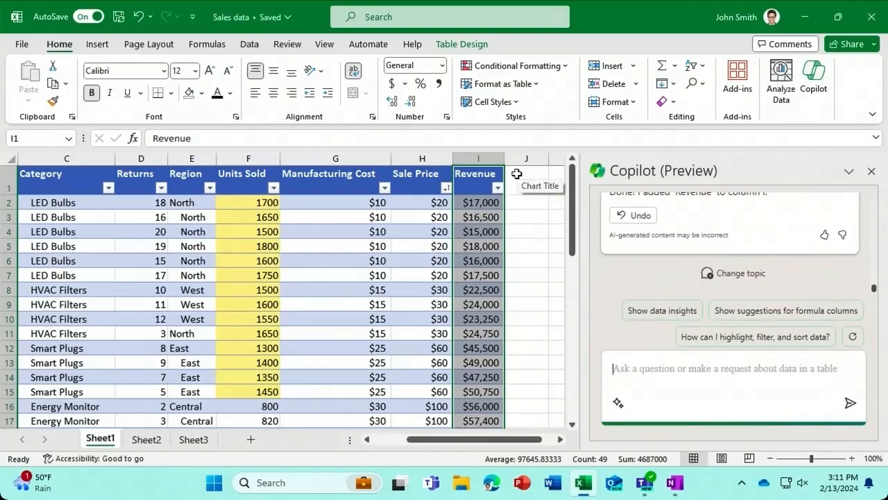
- Close the Copilot pane to show the sales table with its new Revenue column
left_click(871, 171)
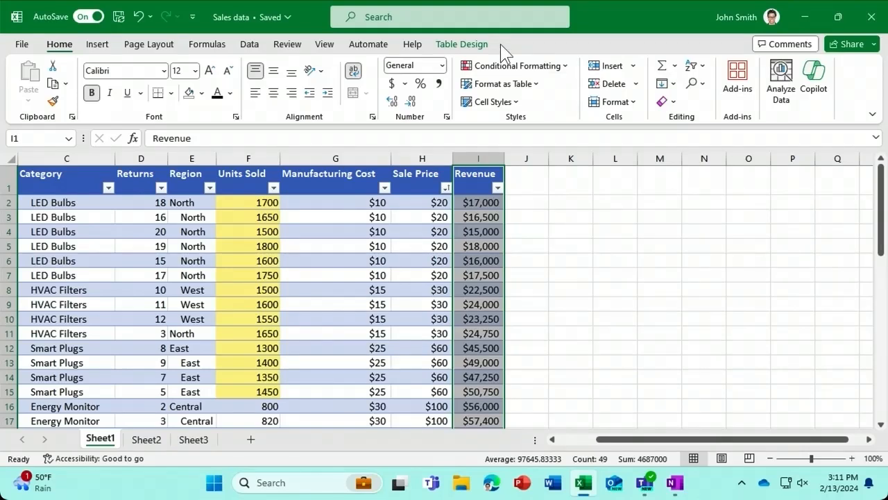